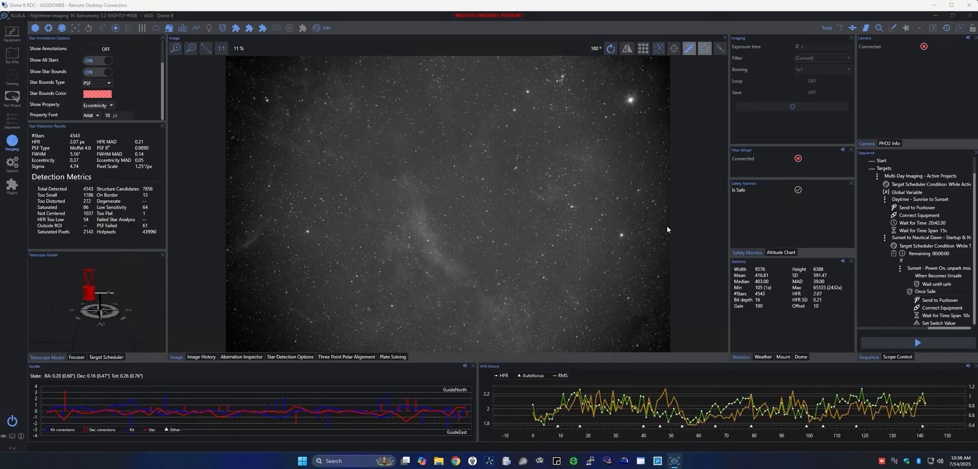
Tour the multi-day imaging sequence, the imaging workspace and the equipment setup page.
click(13, 127)
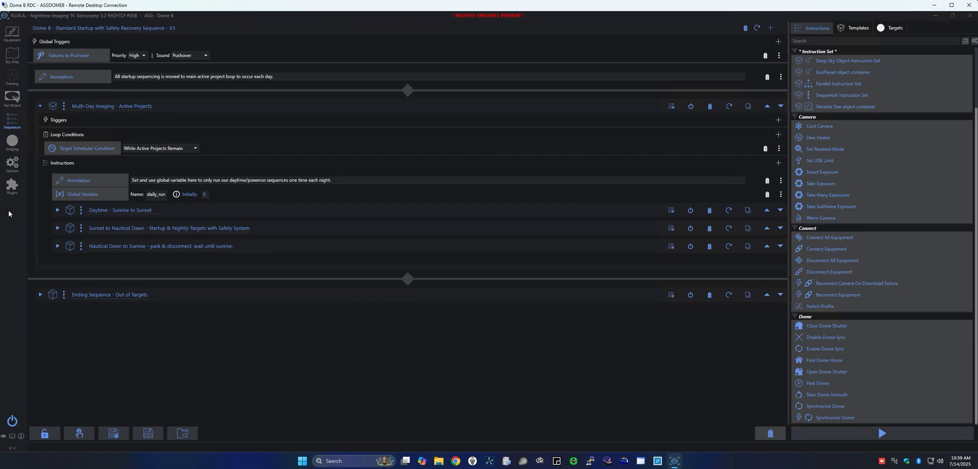
click(12, 142)
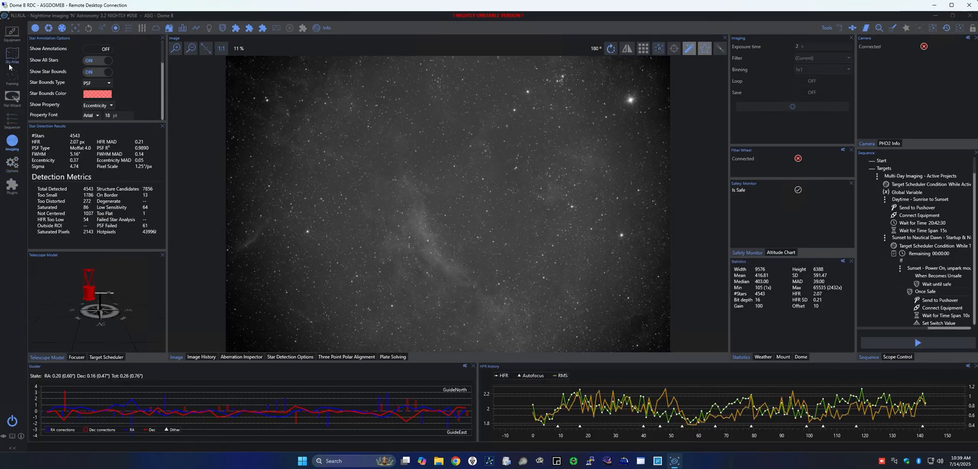
click(12, 33)
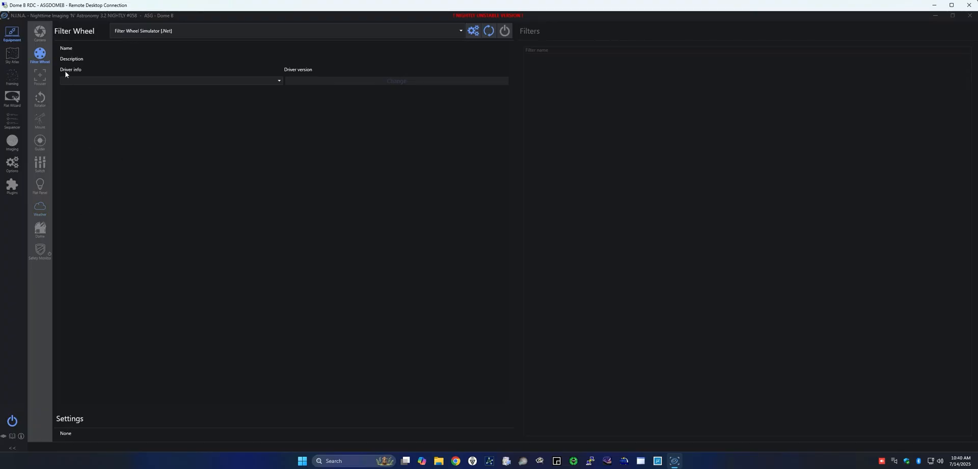
Review the Target Scheduler plugin's Sadr Region project settings and its scheduler preview.
click(11, 186)
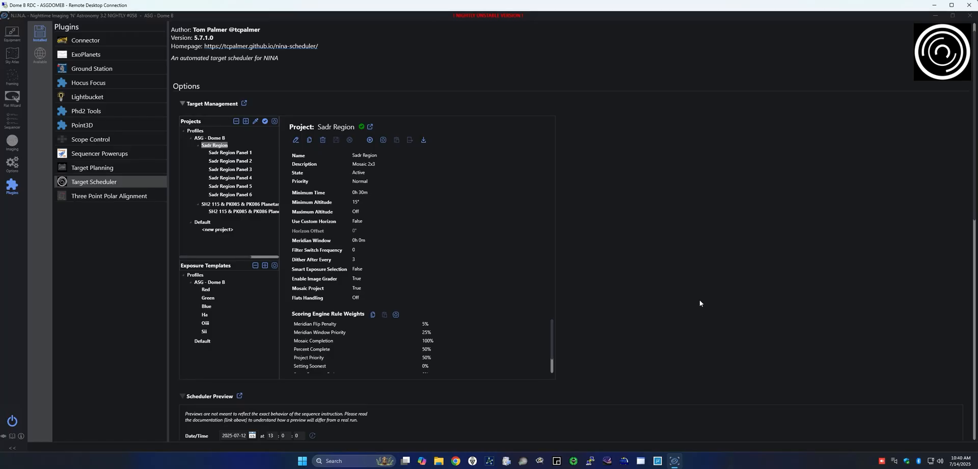
scroll(975, 208, down, 9)
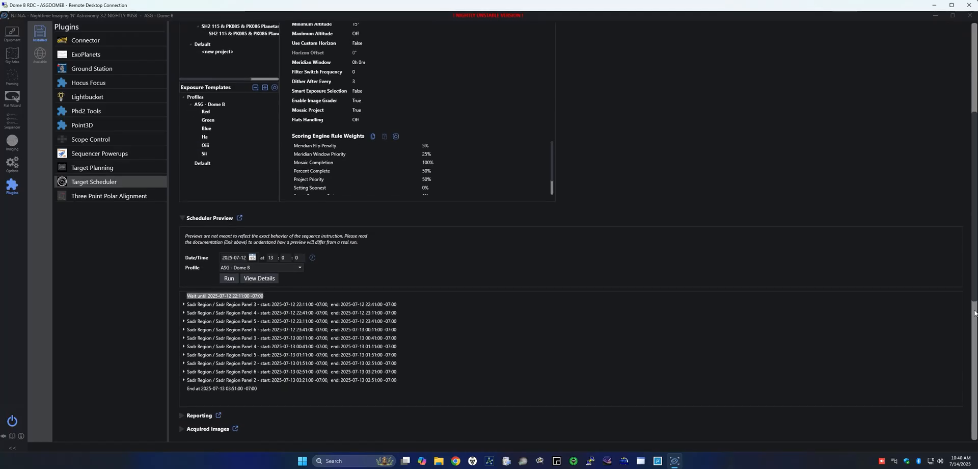
scroll(975, 207, up, 7)
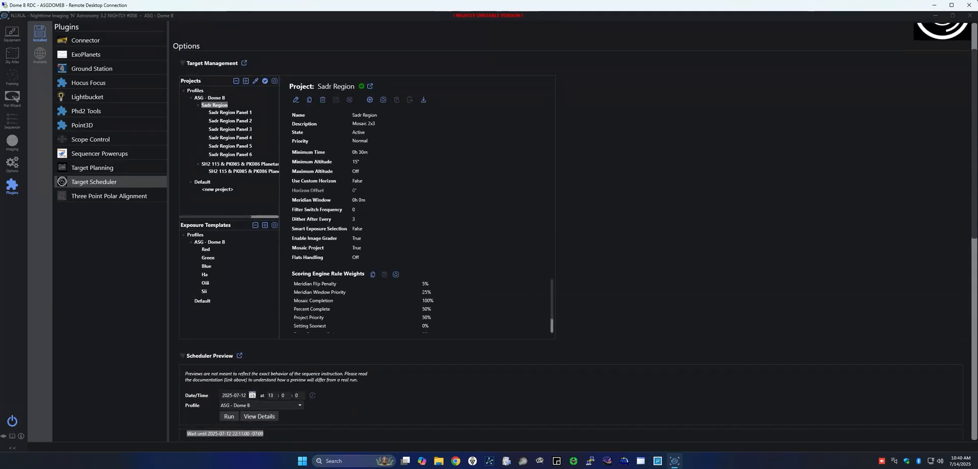
scroll(973, 381, down, 12)
scroll(972, 381, up, 14)
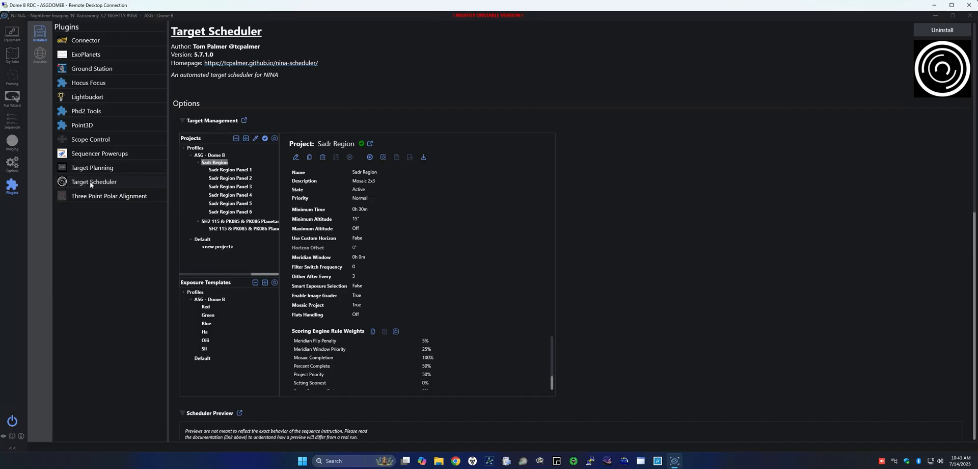
Examine the Sequencer Powerups plugin page and the instruction list available in the sequencer.
click(85, 157)
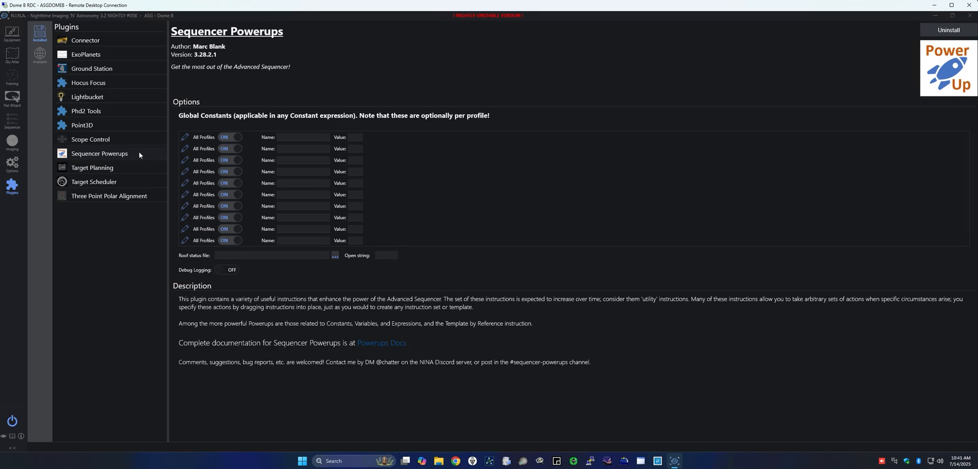
click(12, 122)
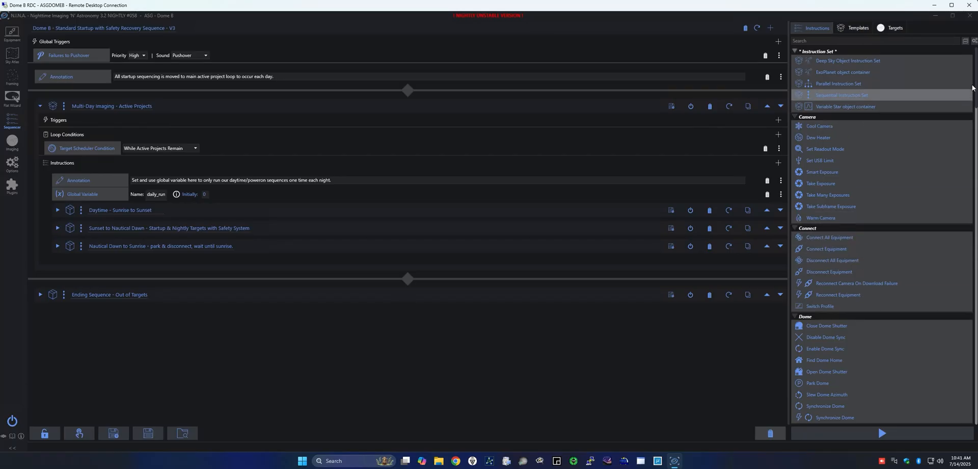
mouse_move(977, 83)
mouse_down()
mouse_move(977, 135)
mouse_move(976, 83)
mouse_up()
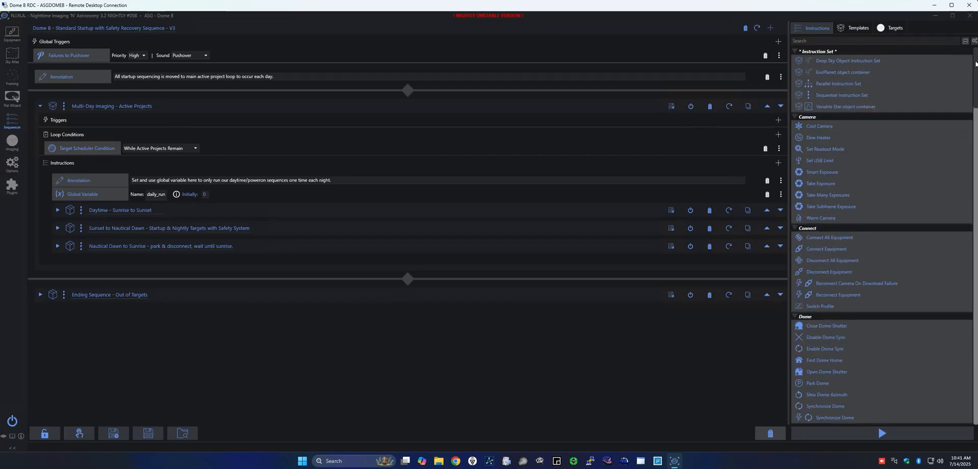
Review the options of the installed Connector, Ground Station and Hocus Focus plugins.
click(11, 187)
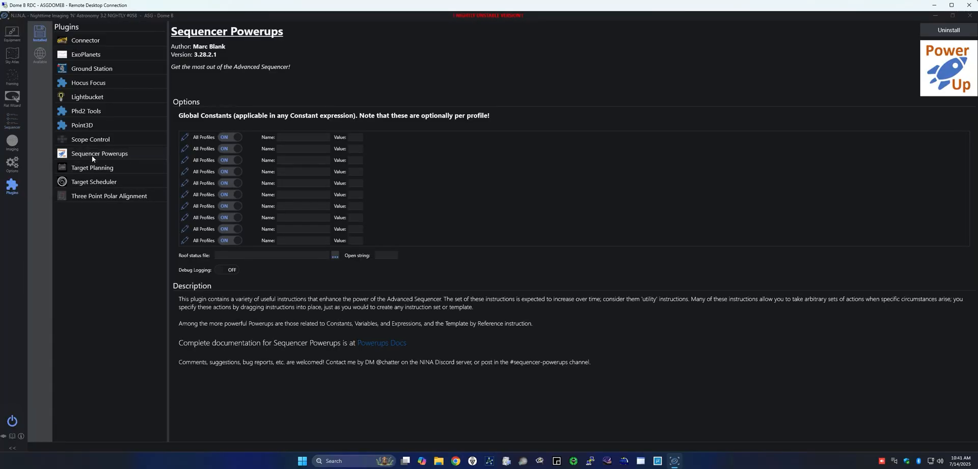
click(85, 41)
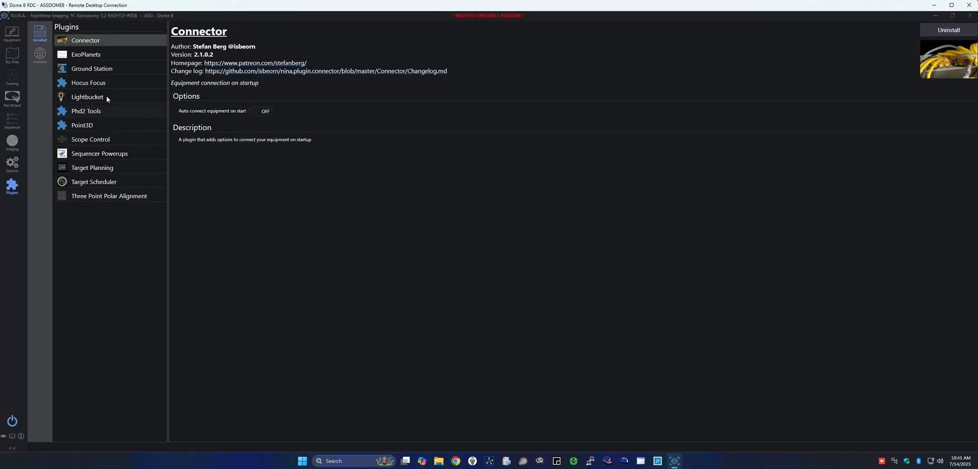
click(87, 70)
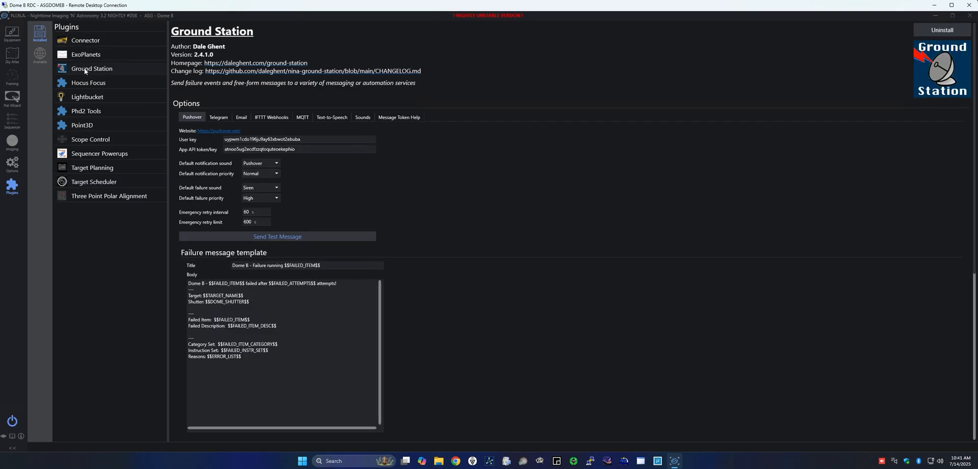
click(84, 69)
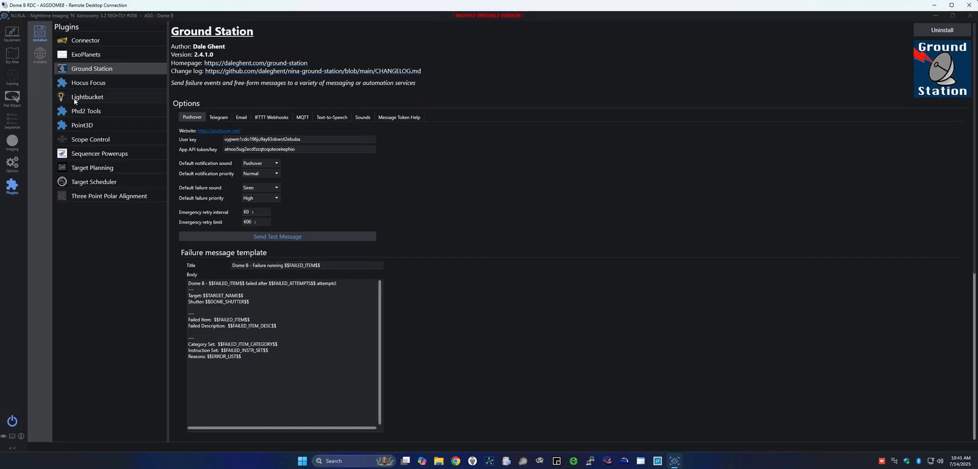
click(84, 82)
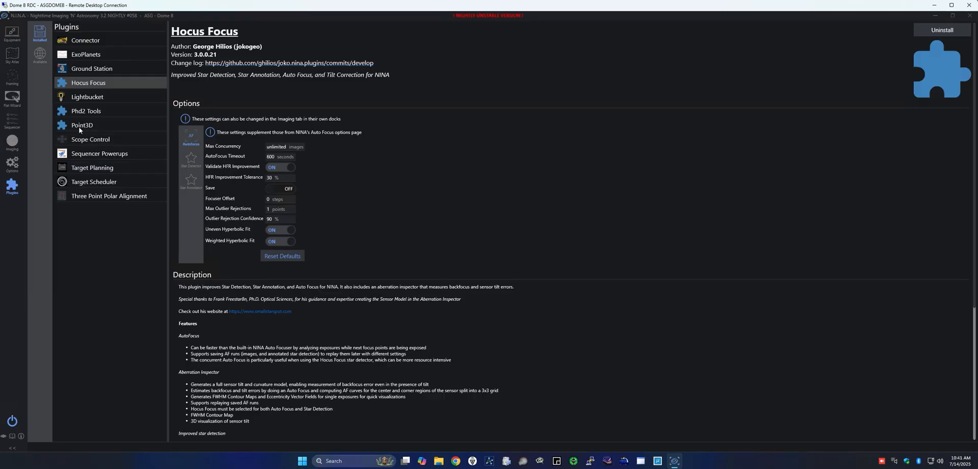
Look through the Target Scheduler, Sequencer Powerups, Connector and Target Planning plugin pages, ending on Target Scheduler.
click(90, 186)
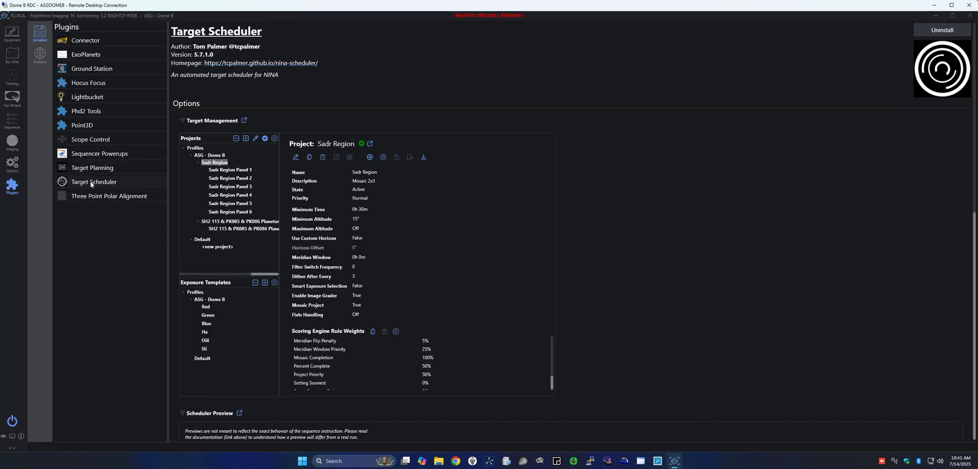
click(97, 154)
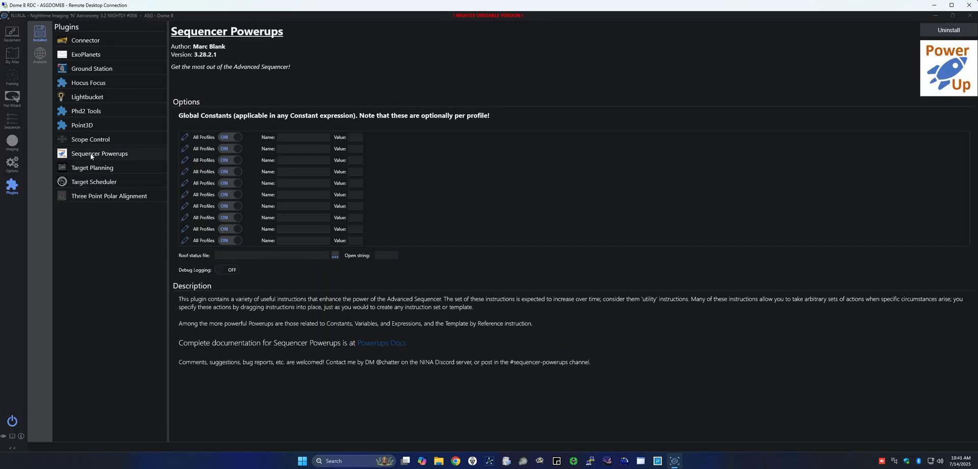
click(84, 39)
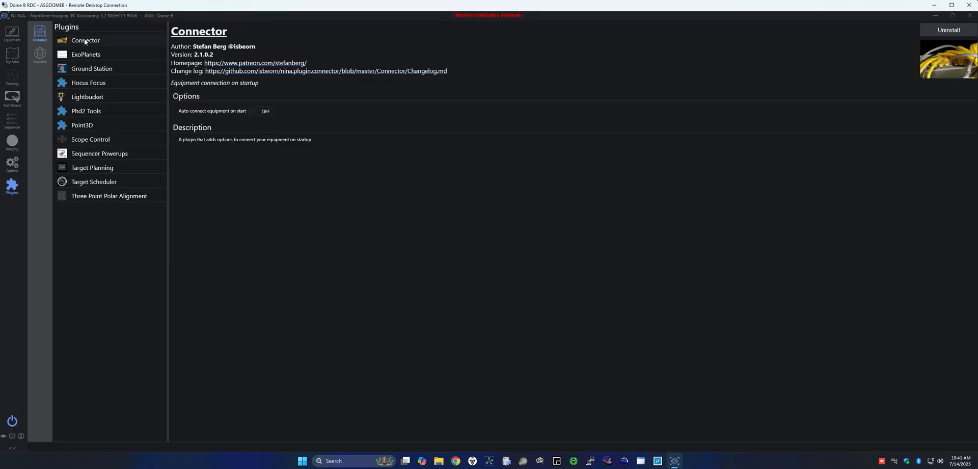
click(96, 153)
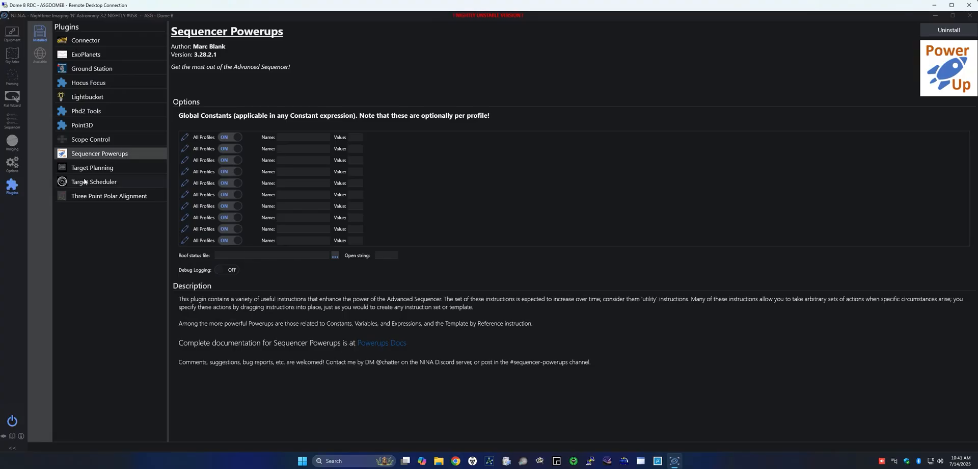
click(102, 181)
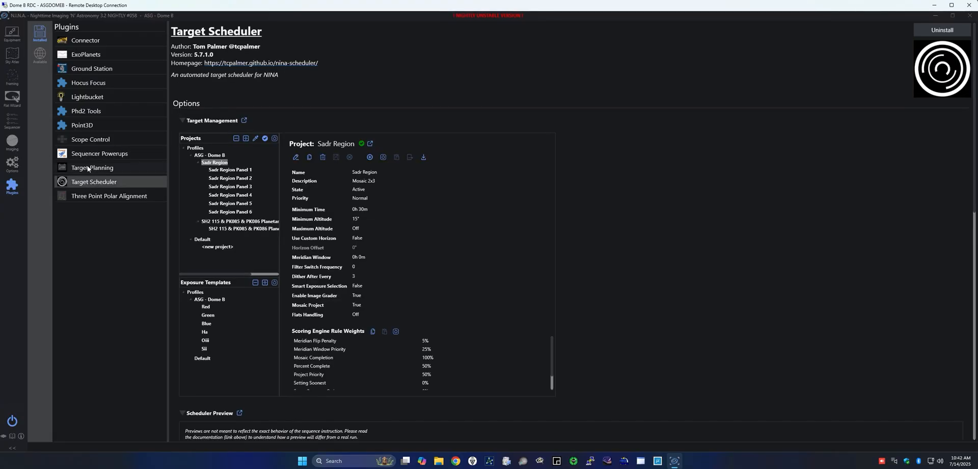
click(88, 168)
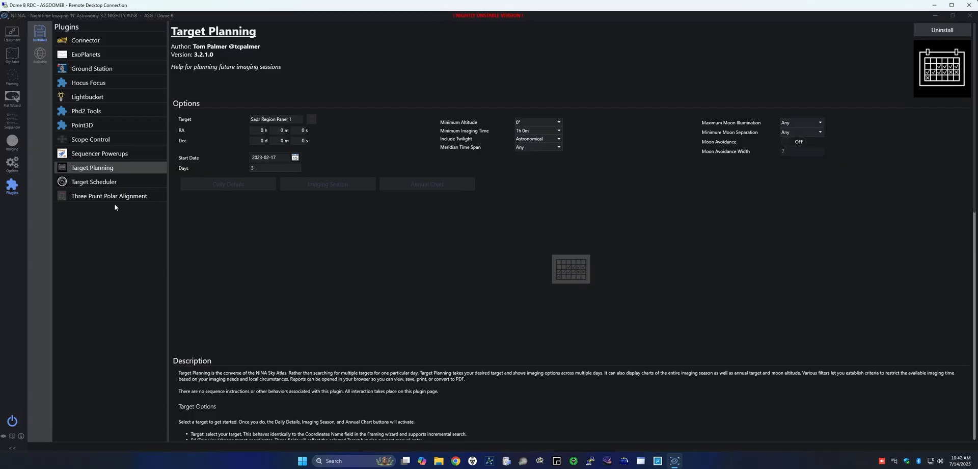
click(90, 182)
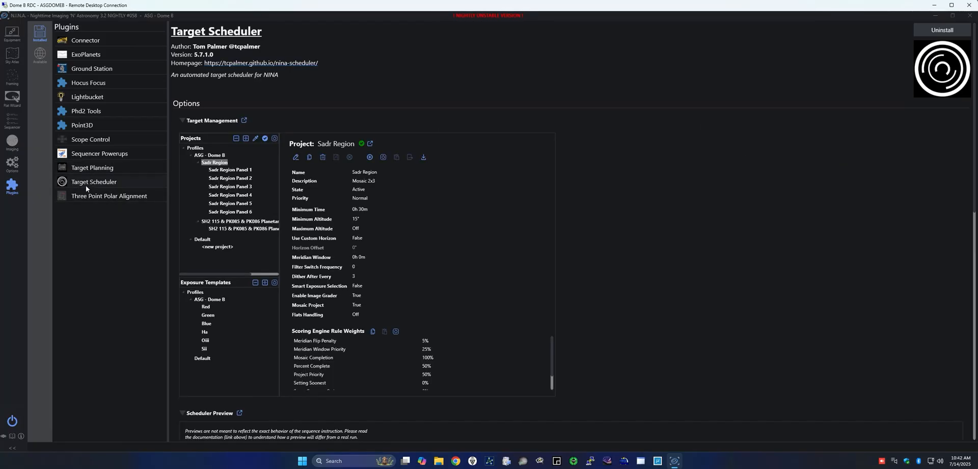
Check the multi-day sequence and examine the Sadr Region project's scoring engine rule weights in Target Scheduler.
click(12, 122)
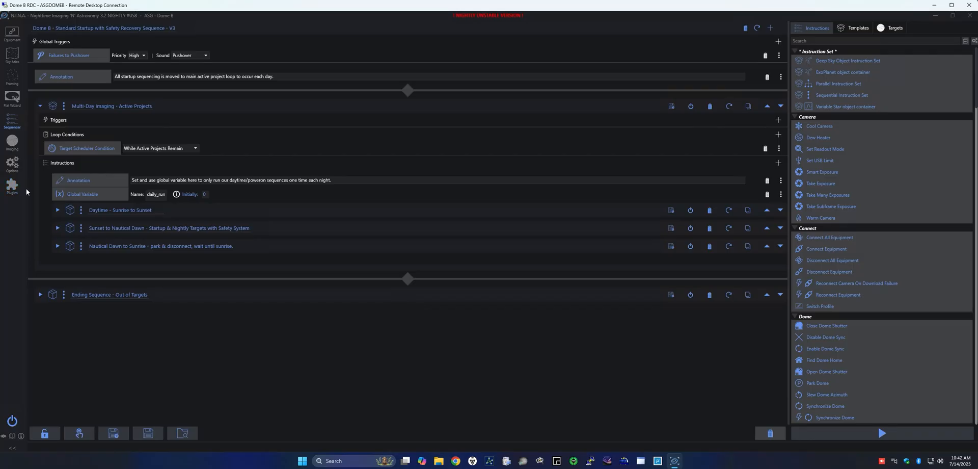
click(14, 187)
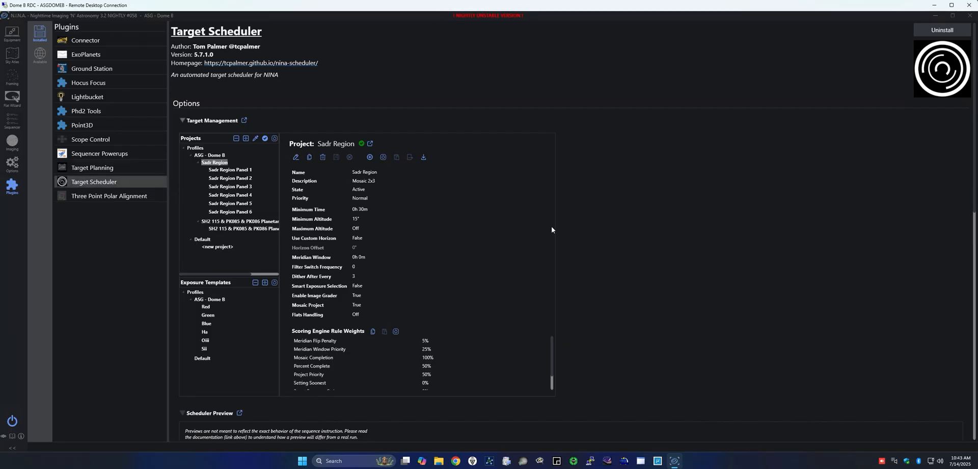
drag(552, 355, 552, 377)
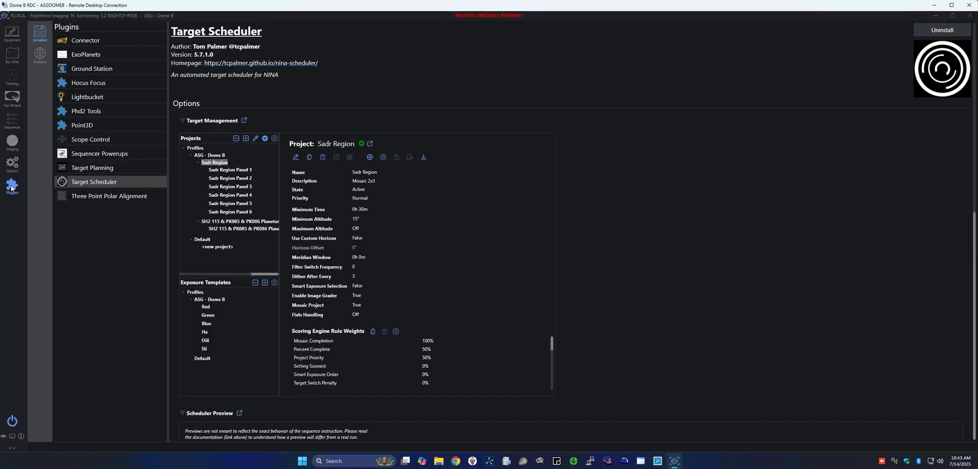
Collapse the Scheduler Preview section of the Target Scheduler options and return to Target Management.
click(95, 182)
scroll(246, 406, down, 3)
scroll(214, 362, down, 1)
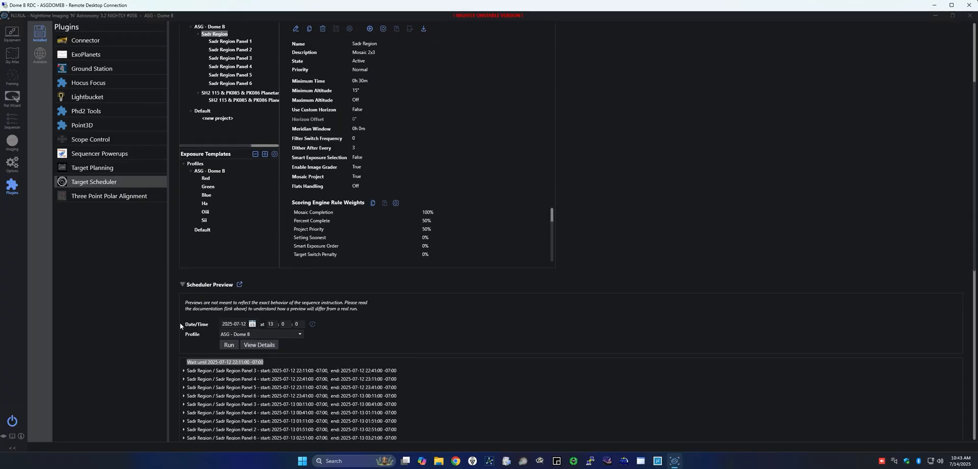
click(181, 284)
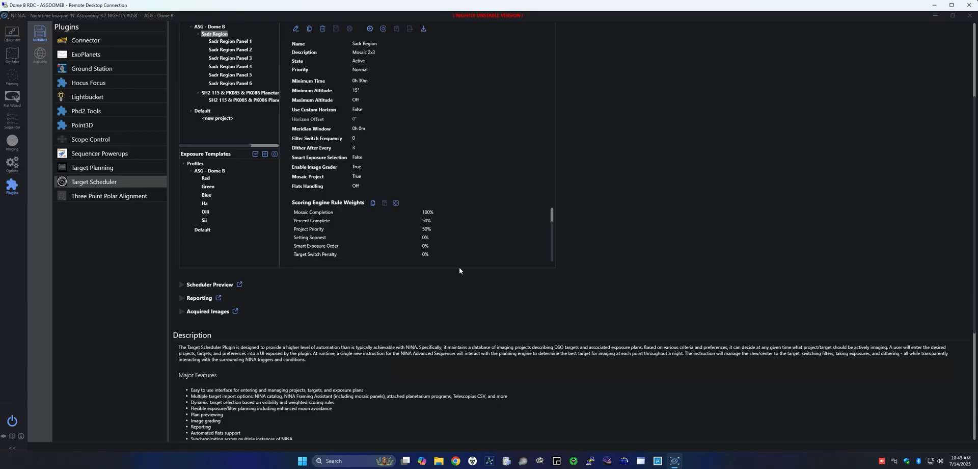
scroll(460, 267, up, 3)
scroll(276, 307, up, 3)
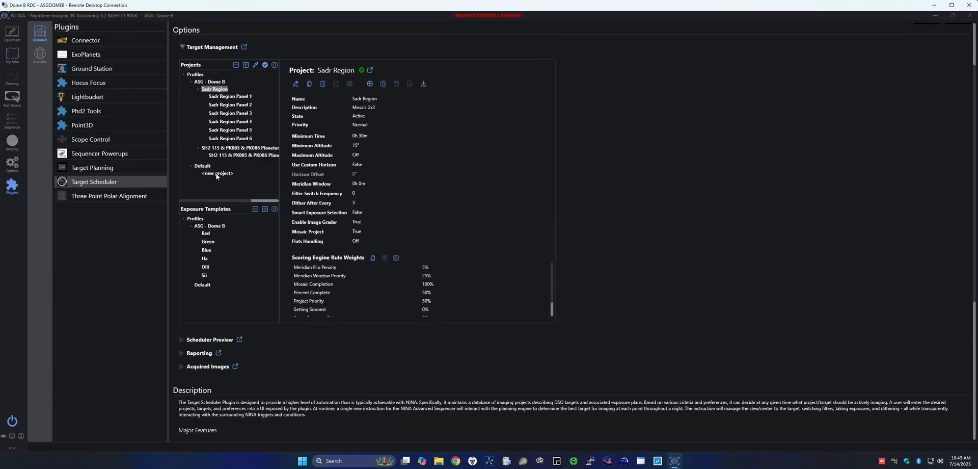
Collapse the Sadr Region and SH2 115 projects in the ASG - Dome B project tree.
click(198, 89)
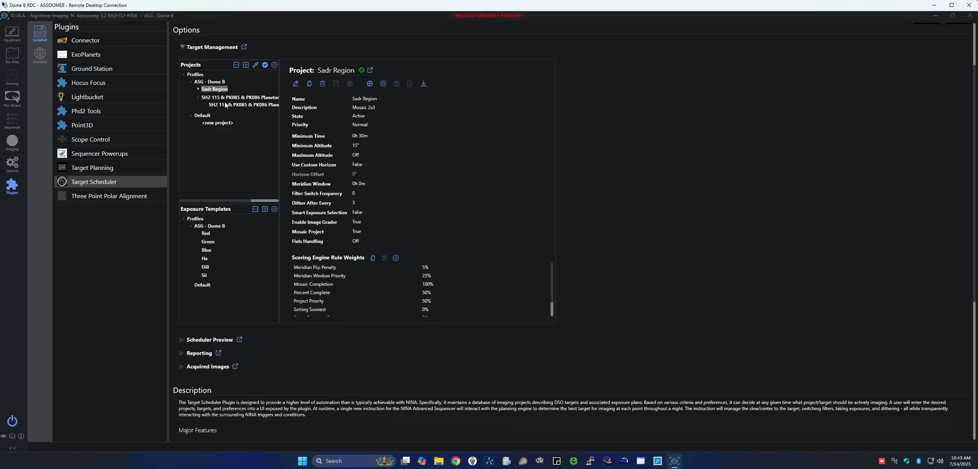
click(199, 98)
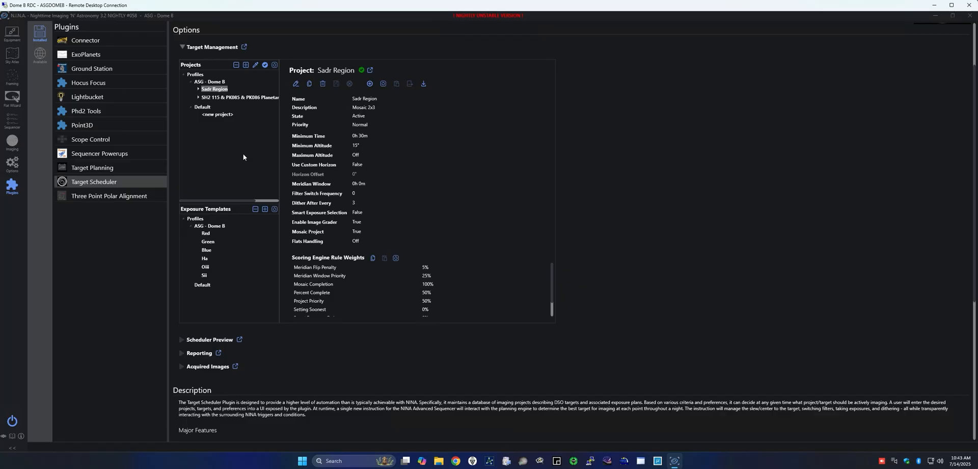
Expand the Sadr Region project and view the target details of Panel 2 and Panel 1.
click(197, 88)
click(234, 104)
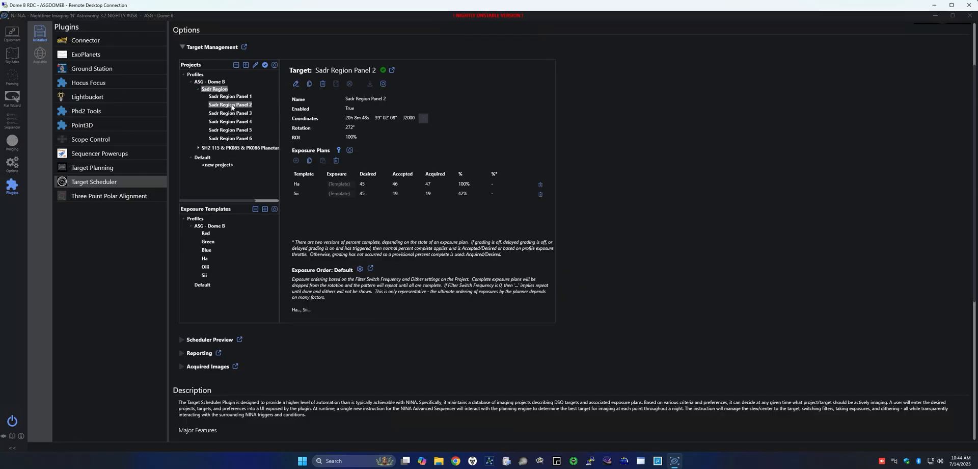
click(229, 96)
Return to the Sadr Region project settings, reopen its panel list and compare the exposure plans of Panels 1 and 2.
click(198, 90)
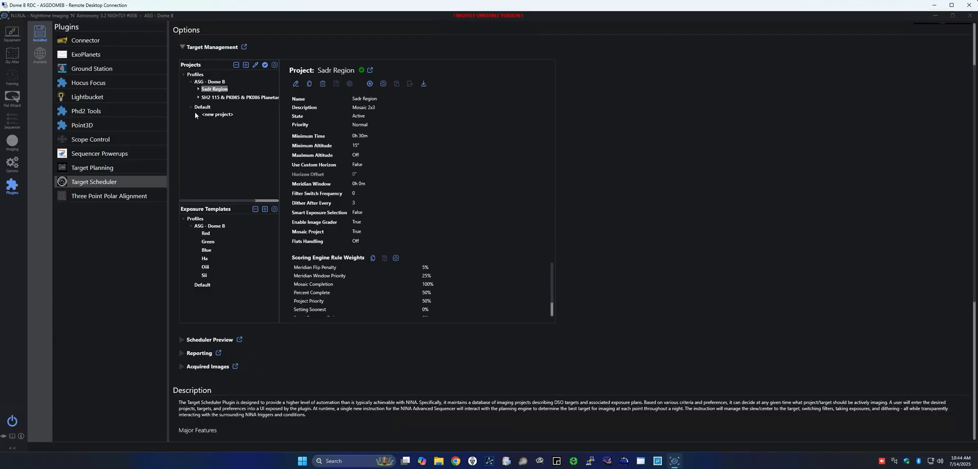
click(198, 90)
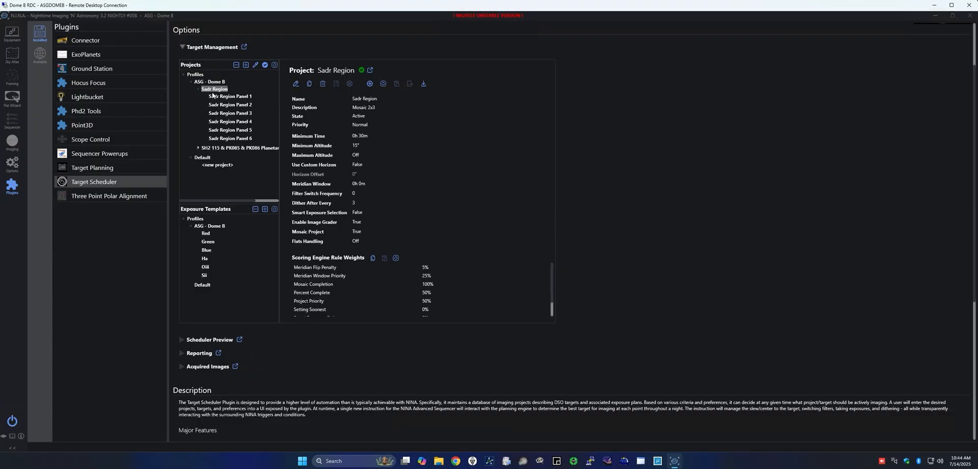
click(220, 97)
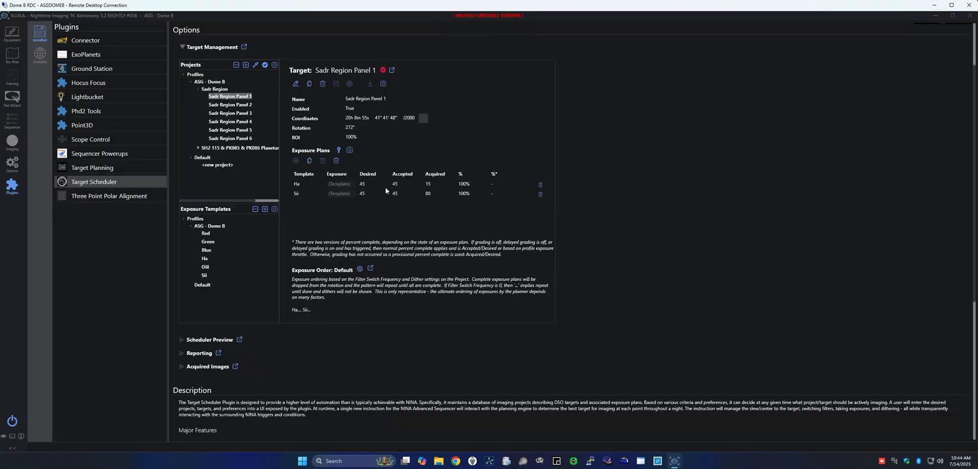
click(246, 106)
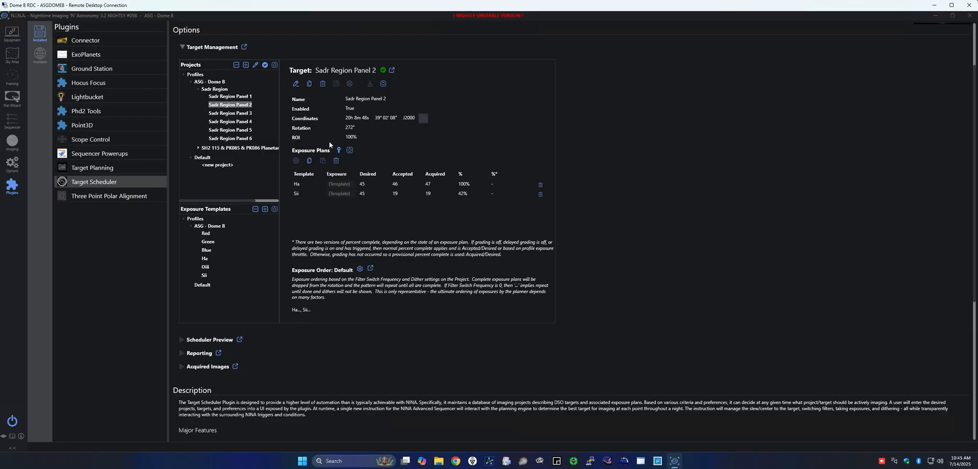
Collapse and reopen the ASG - Dome B project tree, and view the Sadr Region project settings.
click(191, 82)
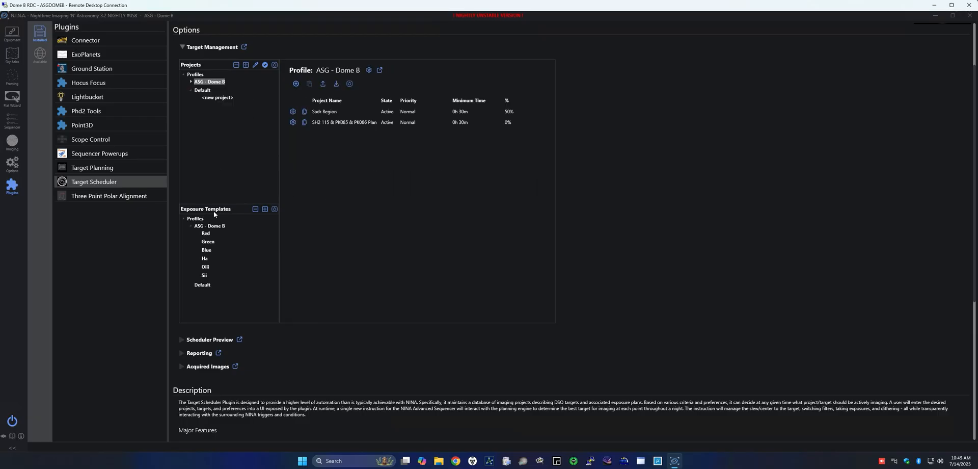
click(191, 82)
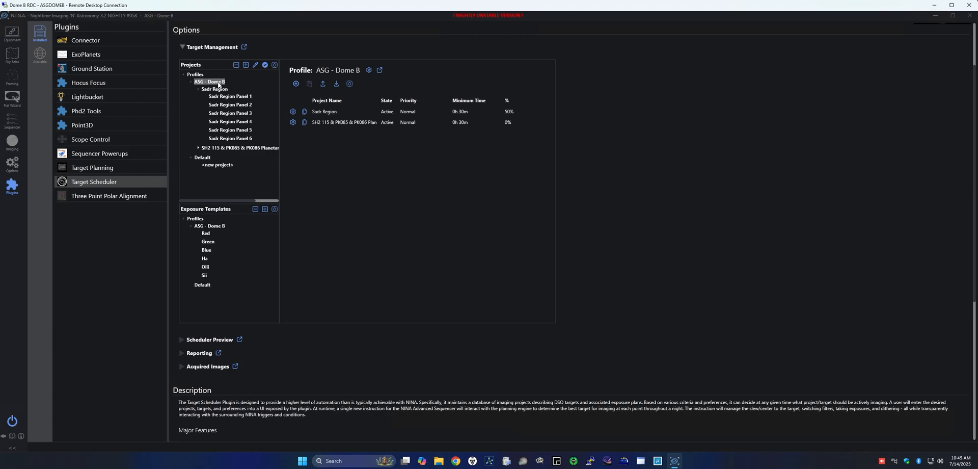
click(215, 89)
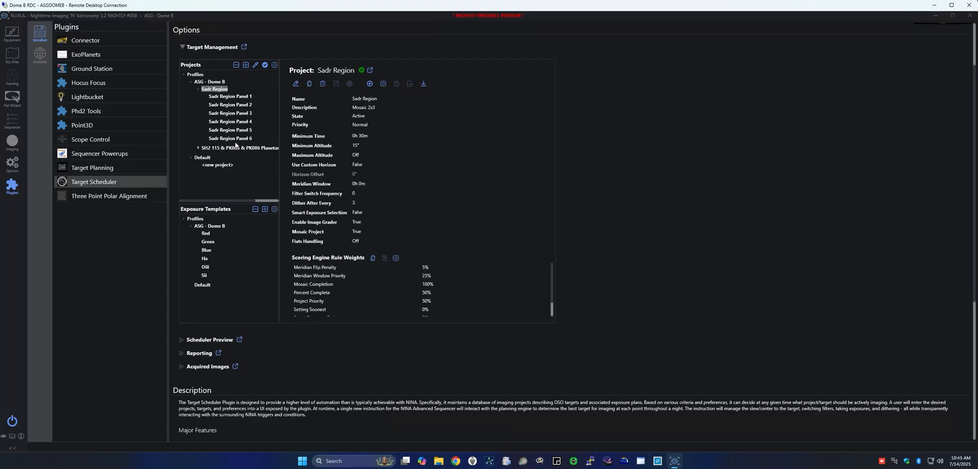
Expand the SH2 115 & PK085 & PK086 Planetaries project and compare its project settings with its target's exposure plans.
click(198, 147)
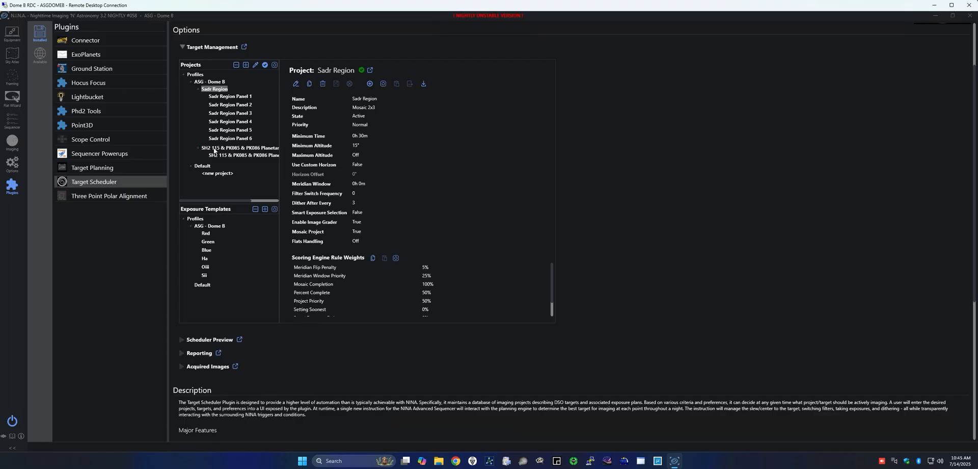
click(215, 149)
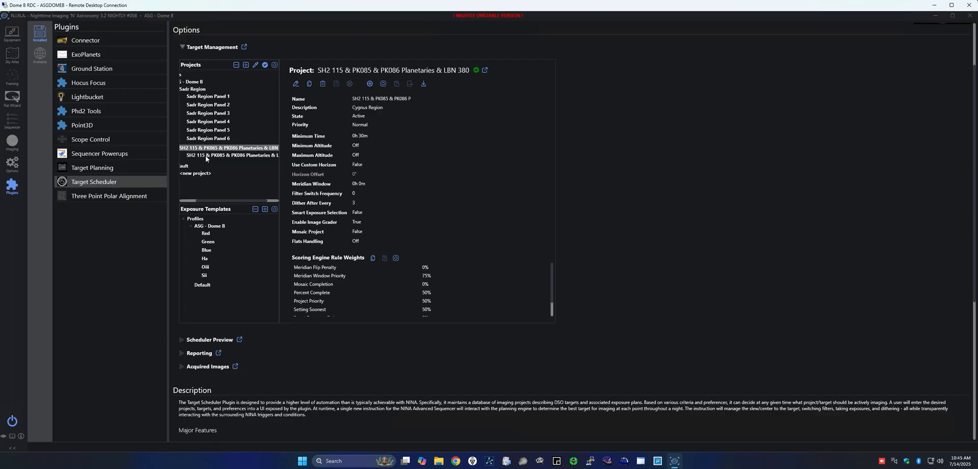
click(204, 155)
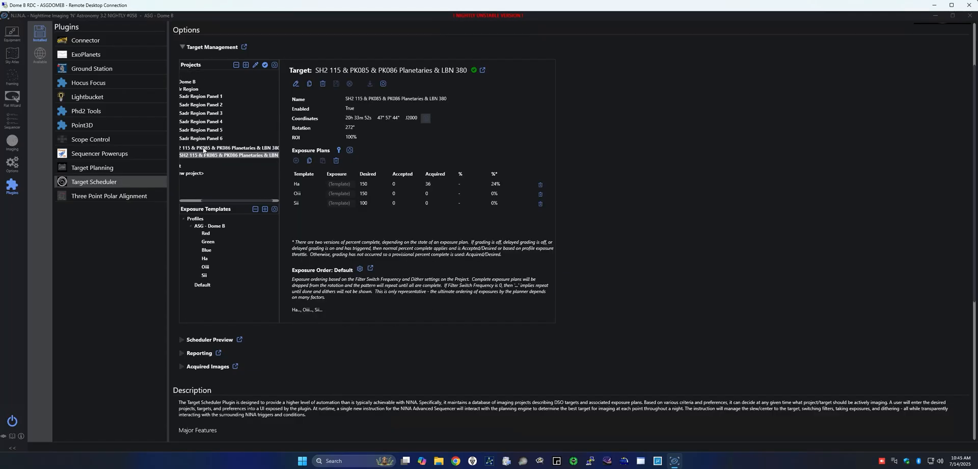
click(204, 148)
click(206, 155)
click(205, 148)
click(209, 155)
drag(232, 202, 197, 203)
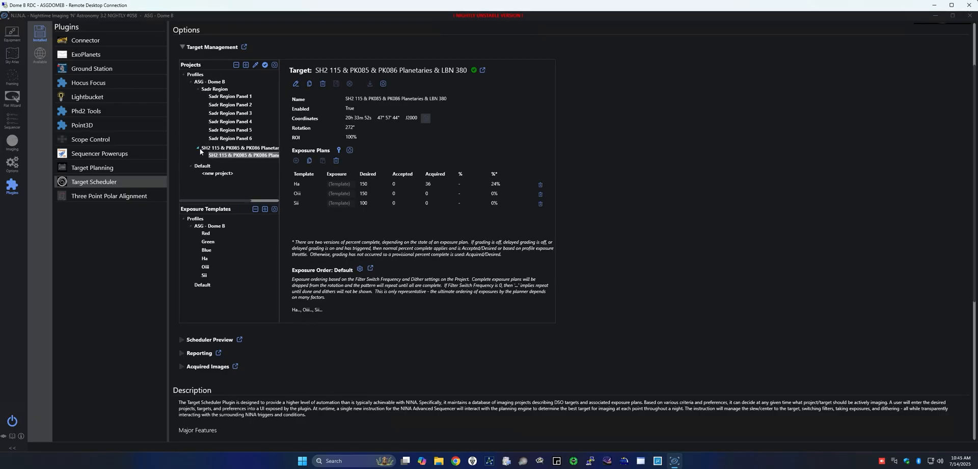
Review the Sadr Region project settings, the ASG - Dome B project list and the Sadr Region Panel 1 target details.
click(214, 89)
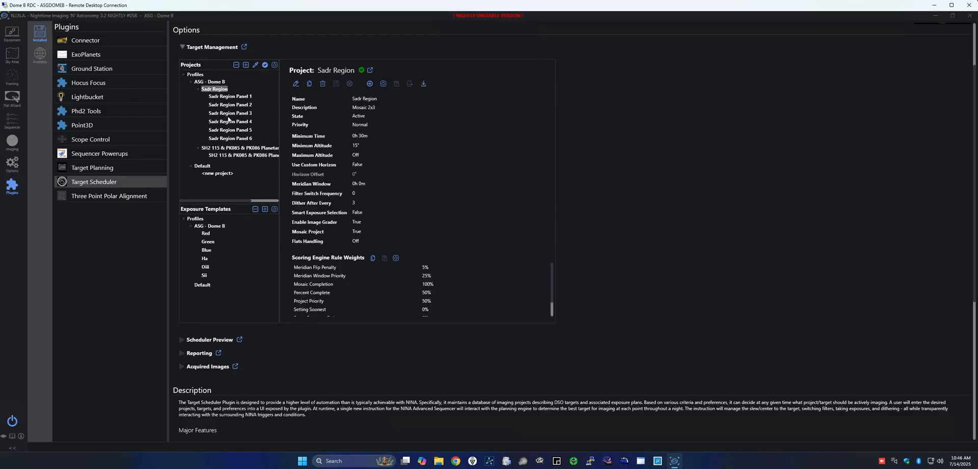
click(216, 82)
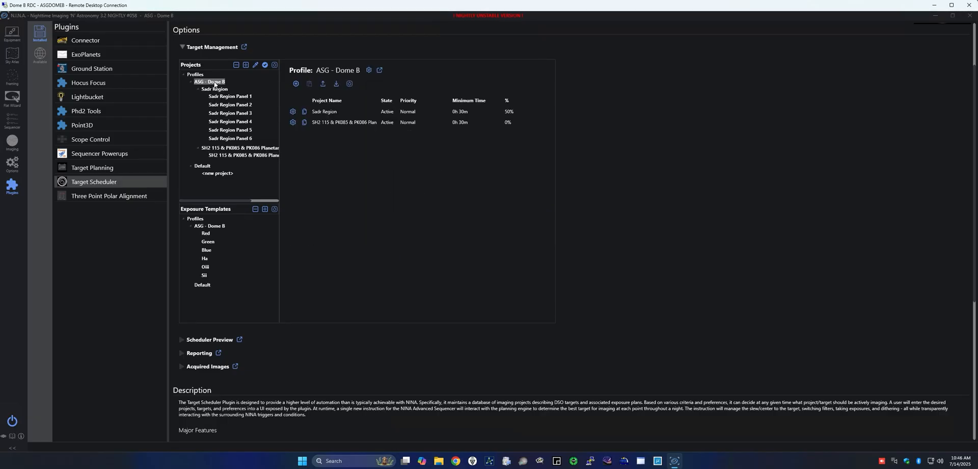
click(214, 90)
click(224, 97)
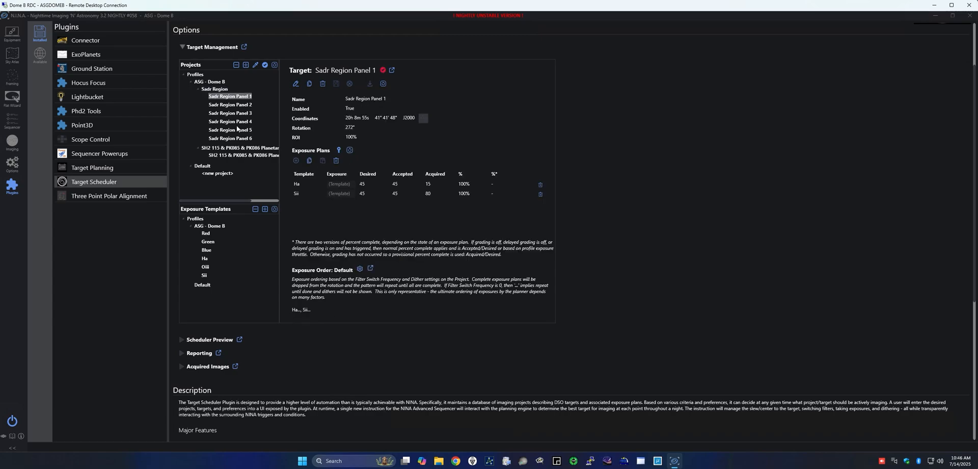
Step down the project hierarchy from the ASG - Dome B profile through Sadr Region to Panel 1.
click(215, 82)
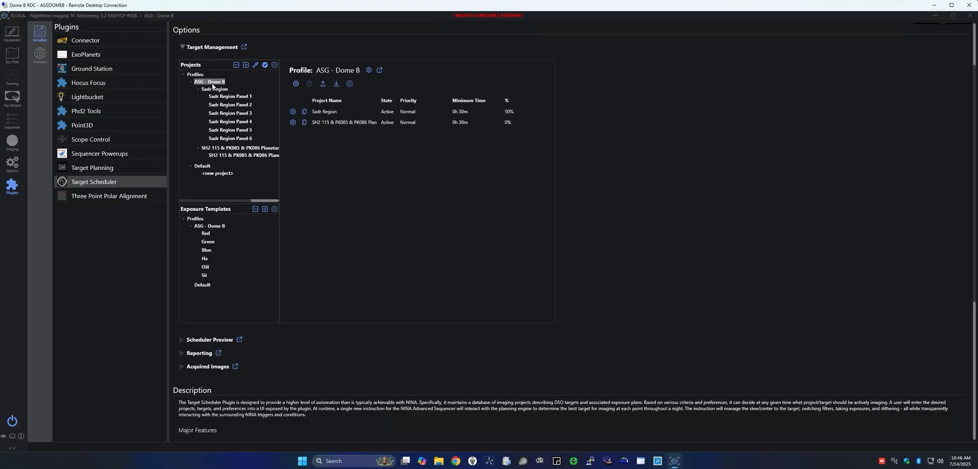
click(216, 89)
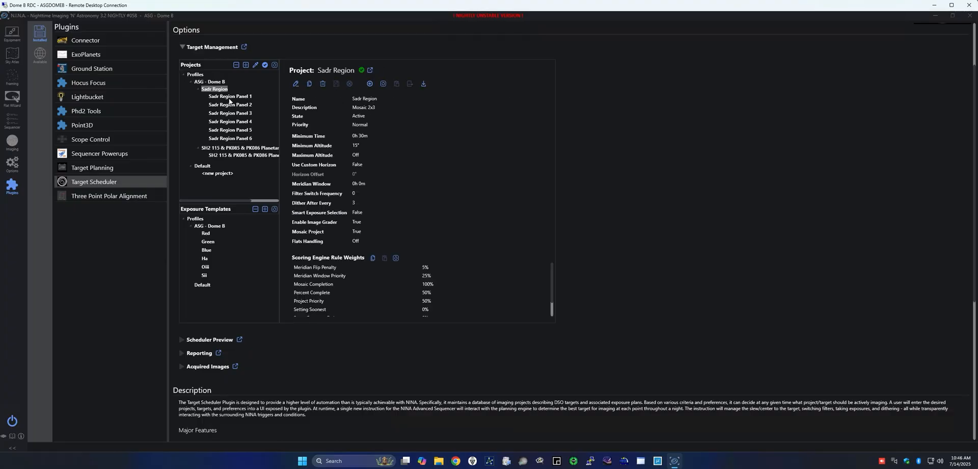
click(229, 96)
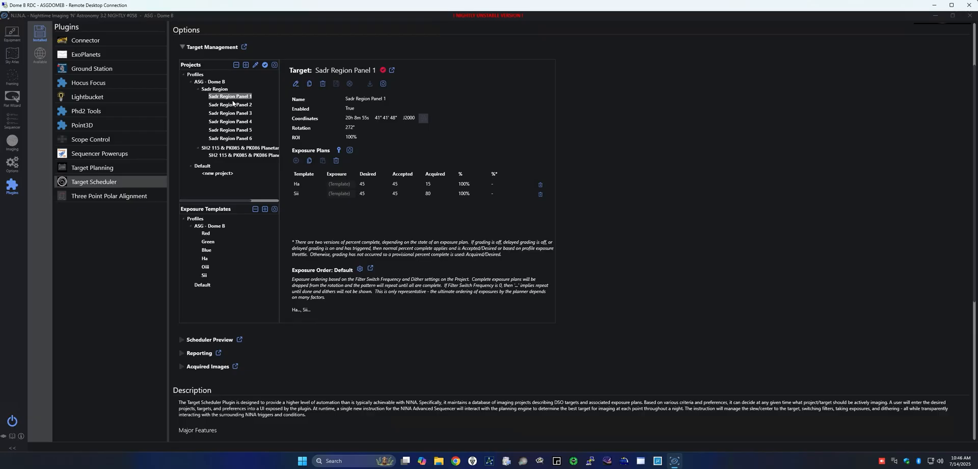
Compare the editing options at profile, Sadr Region project and Panel 1 target level, and return to the ASG - Dome B profile.
click(212, 83)
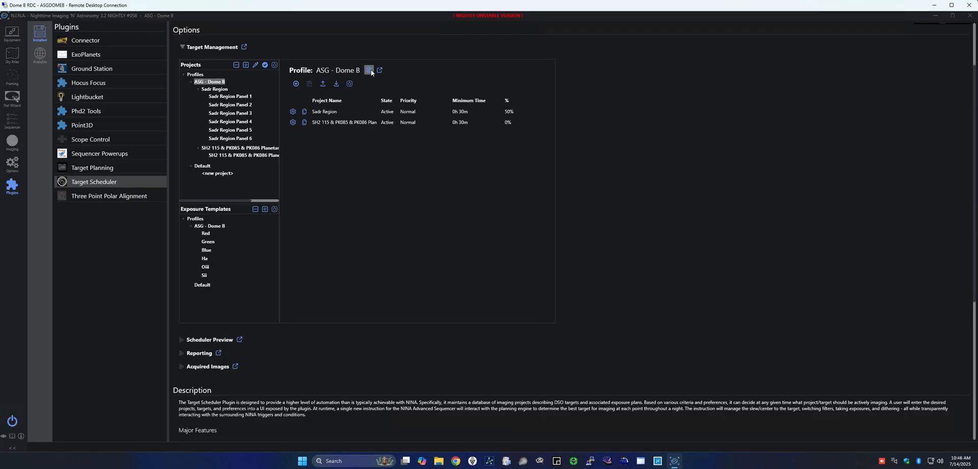
click(214, 90)
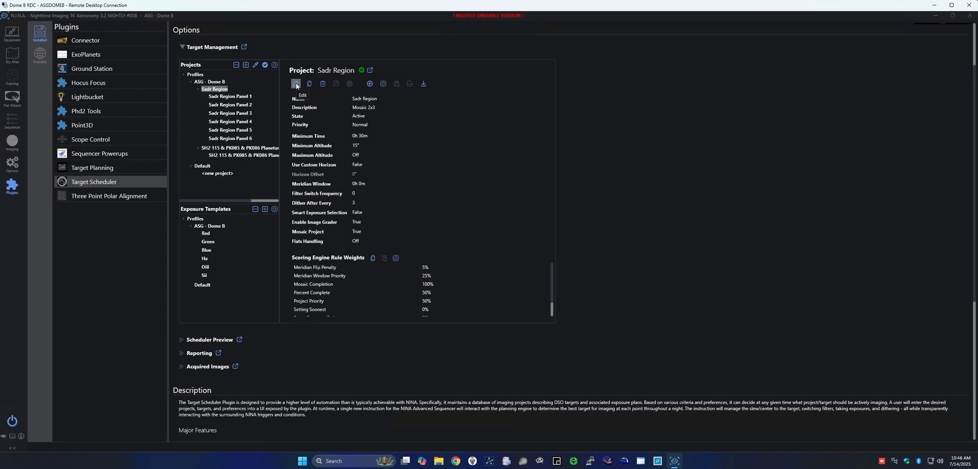
click(230, 96)
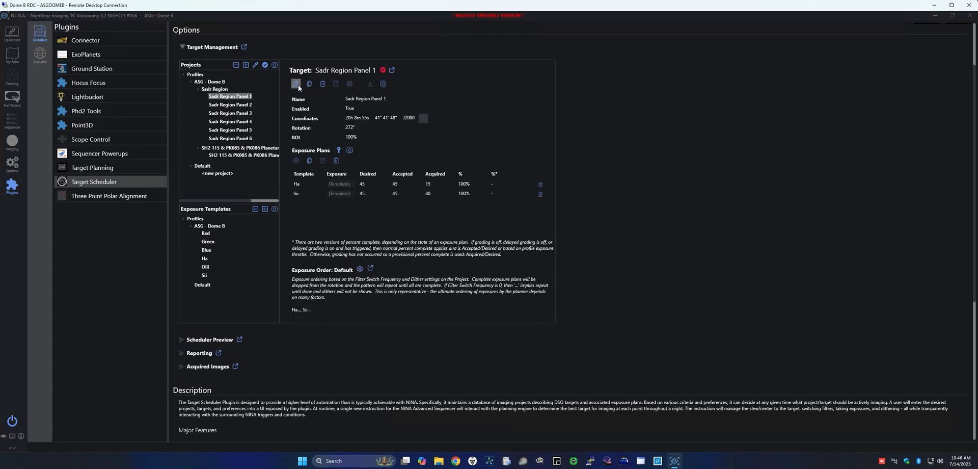
click(213, 82)
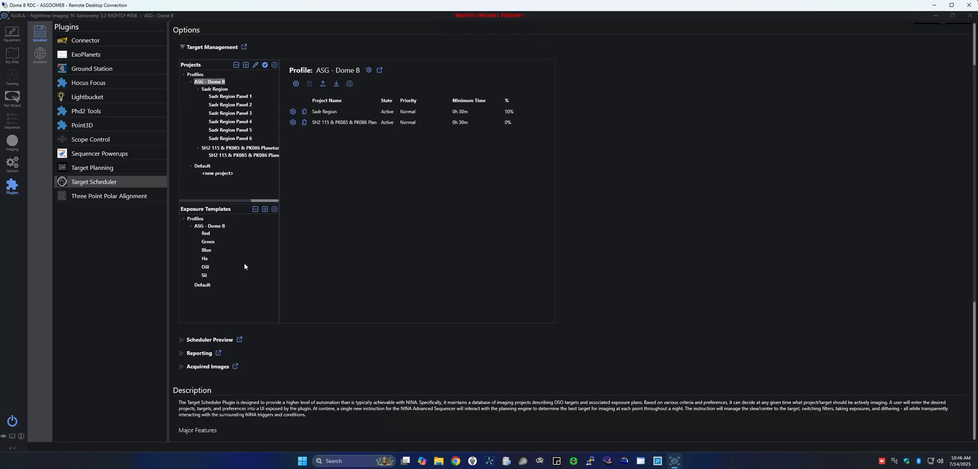
Review the ASG - Dome B exposure template list and the settings of the Red, Green, Blue, Ha, Oiii and Sii templates.
click(205, 233)
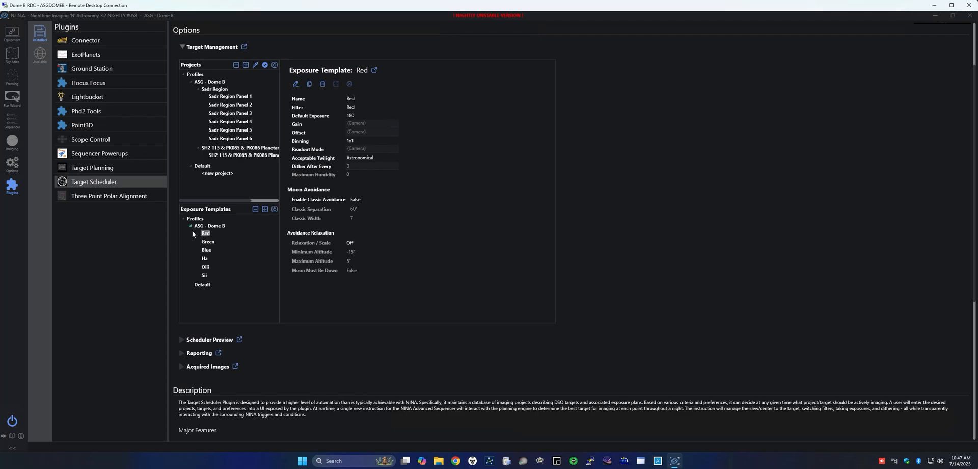
click(210, 227)
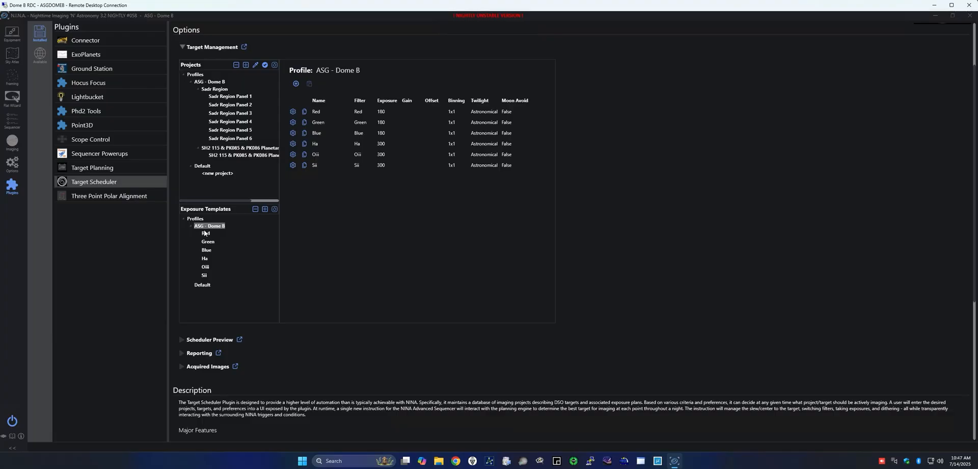
click(205, 233)
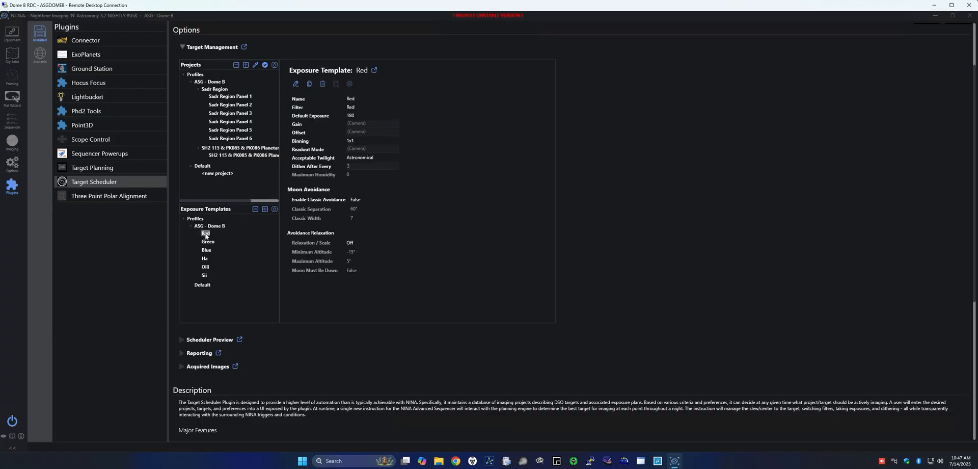
click(206, 242)
click(207, 250)
click(205, 259)
click(205, 267)
click(205, 275)
click(204, 259)
click(208, 242)
click(206, 233)
click(208, 242)
Open the Green exposure template for editing and choose Astronomical as its acceptable twilight.
click(296, 84)
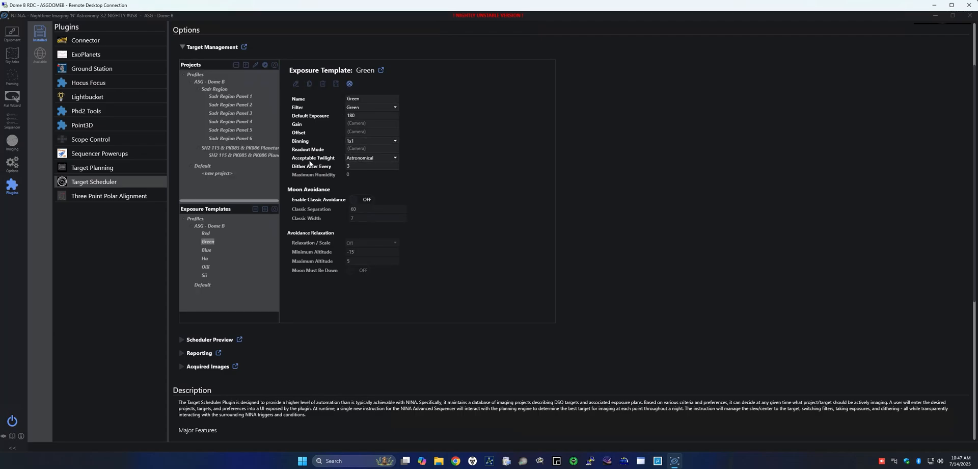
click(395, 159)
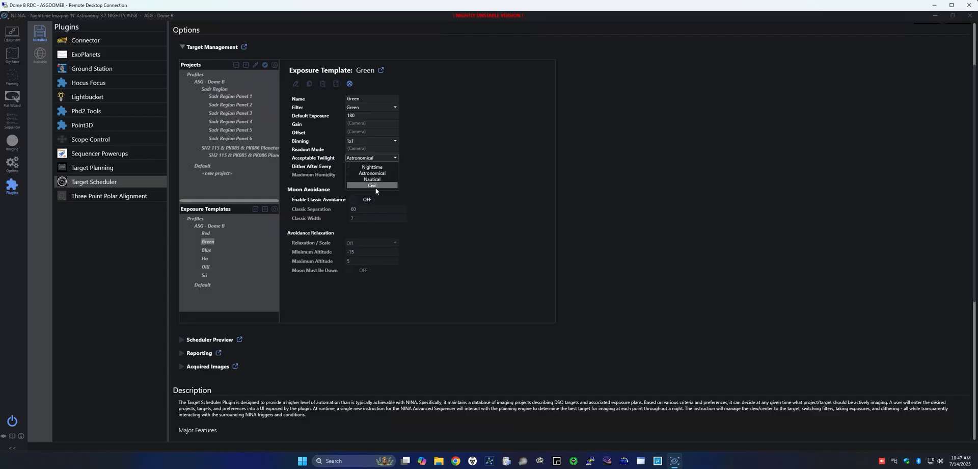
click(378, 174)
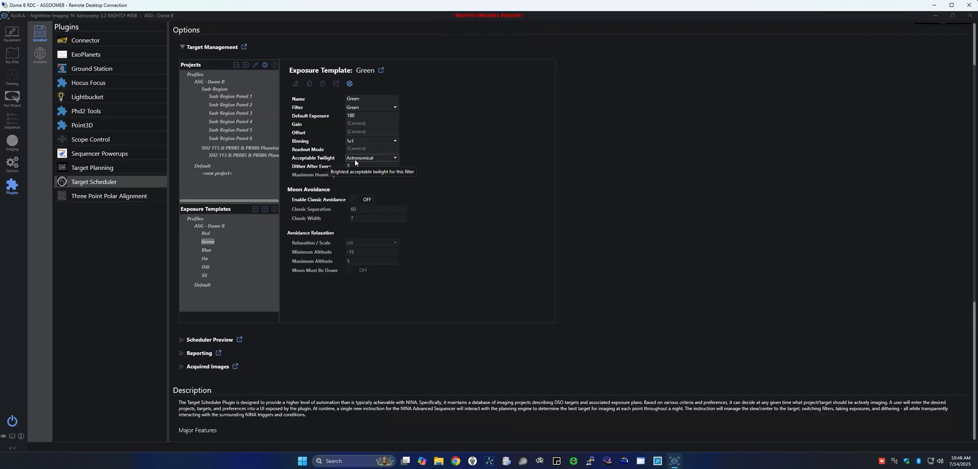
click(369, 157)
click(393, 173)
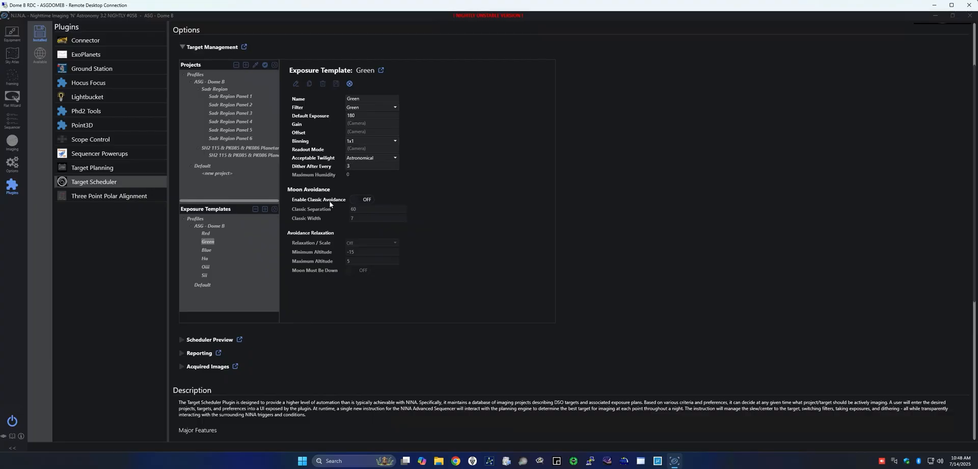
Turn classic moon avoidance on and back off in the Green exposure template, and save the template.
mouse_move(319, 201)
click(360, 200)
click(359, 199)
click(335, 84)
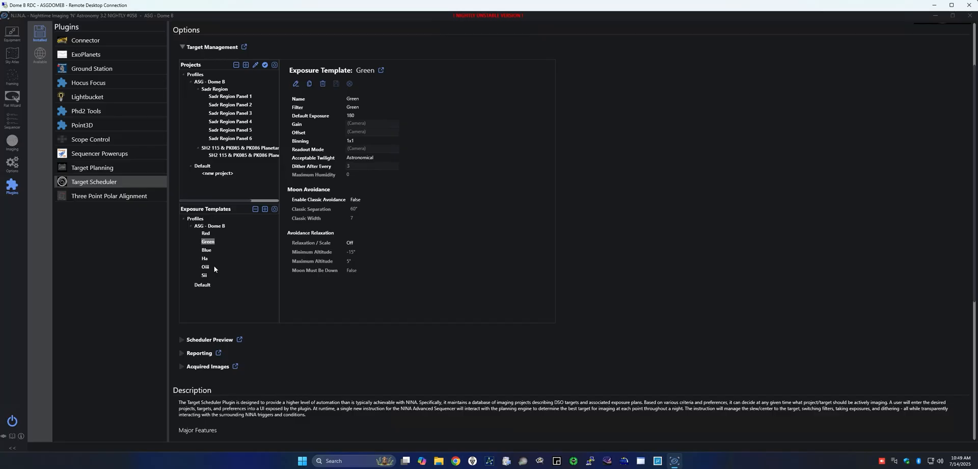
Open the ASG - Dome B profile preferences for editing and bring up the image grader preferences.
click(216, 82)
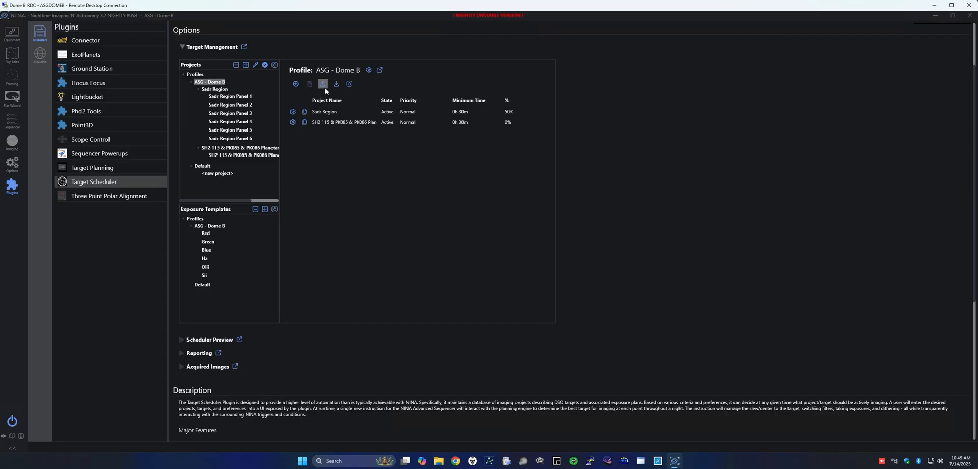
click(349, 83)
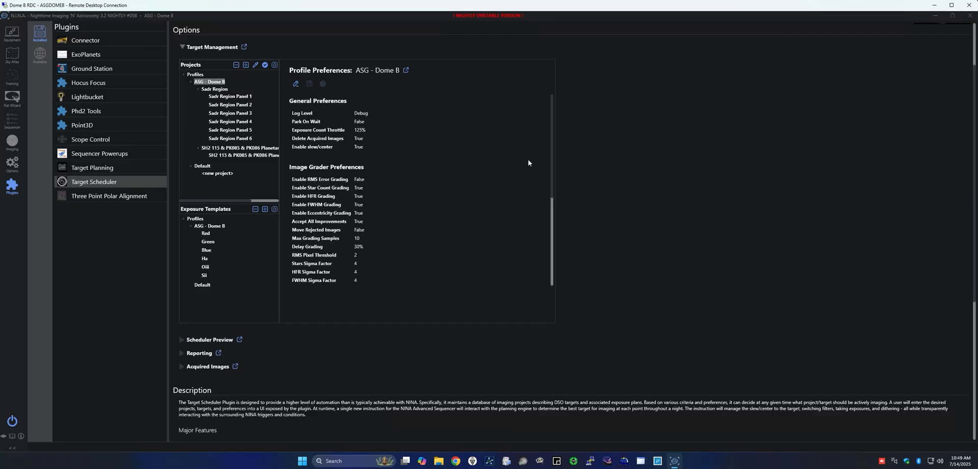
drag(552, 147, 553, 141)
click(296, 84)
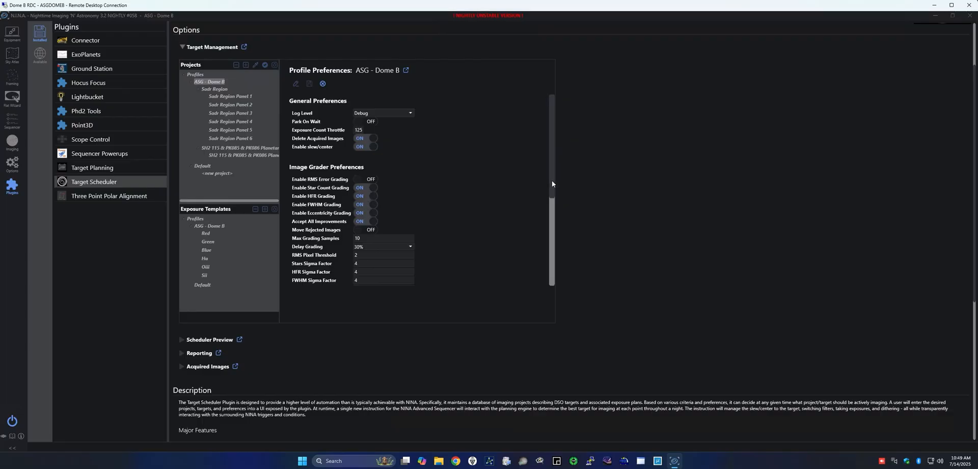
drag(552, 180, 553, 221)
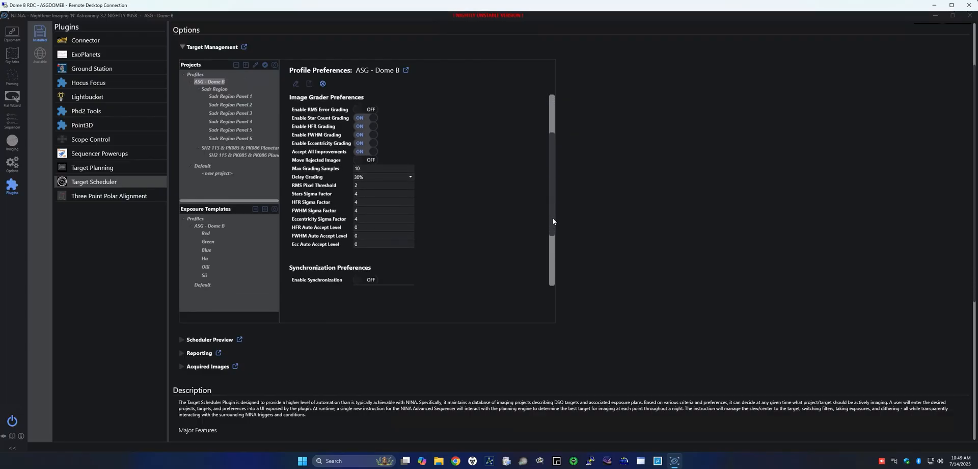
Change the image grader's RMS Pixel Threshold to 8 and set it back to 2.
double_click(357, 185)
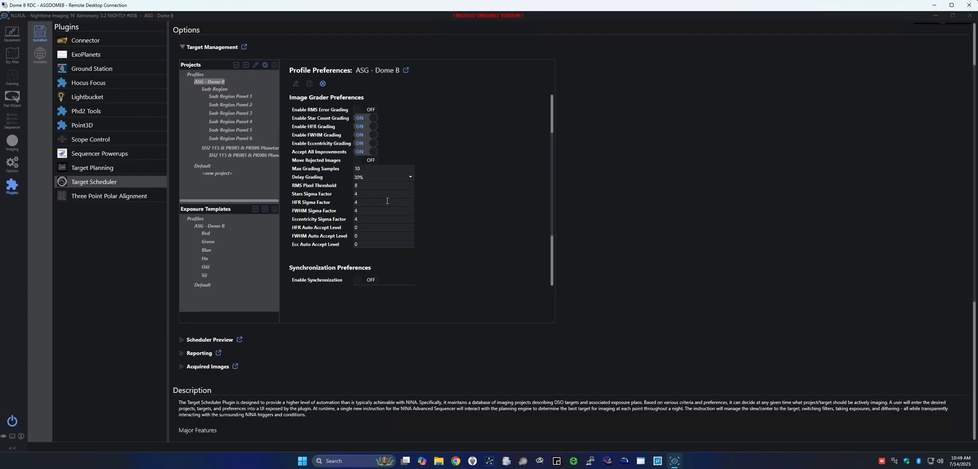
text(2)
scroll(552, 160, down, 1)
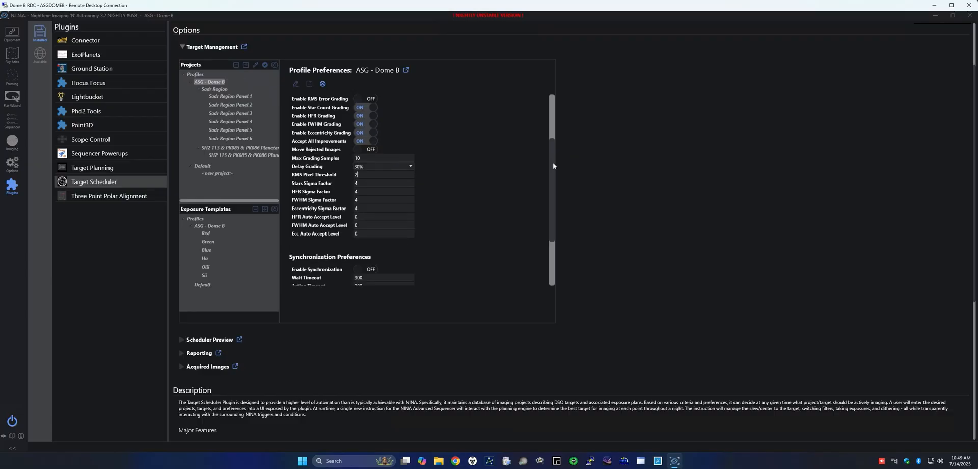
click(468, 175)
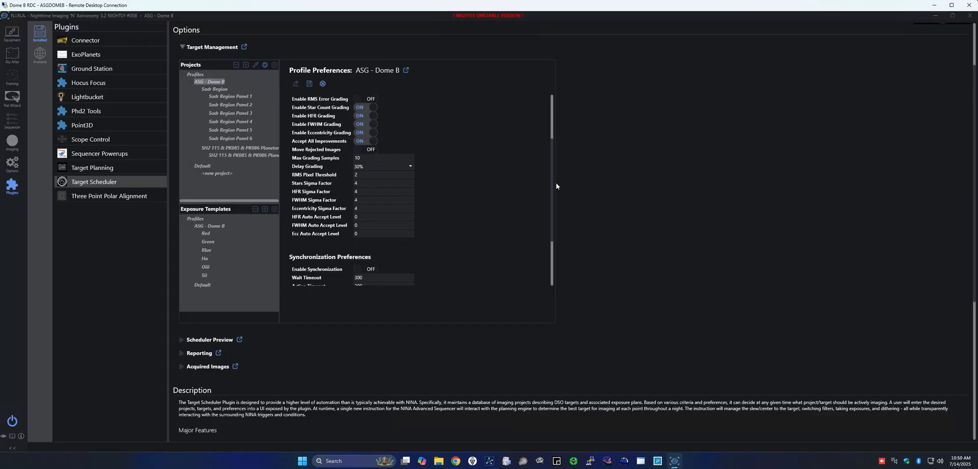
Review the remaining image grader preferences and the synchronization preferences of the ASG - Dome B profile.
scroll(552, 180, down, 1)
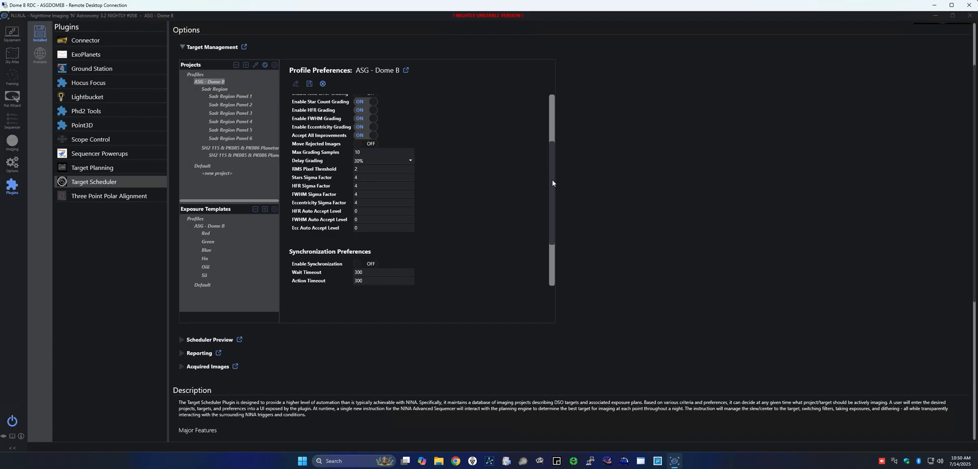
scroll(555, 176, up, 1)
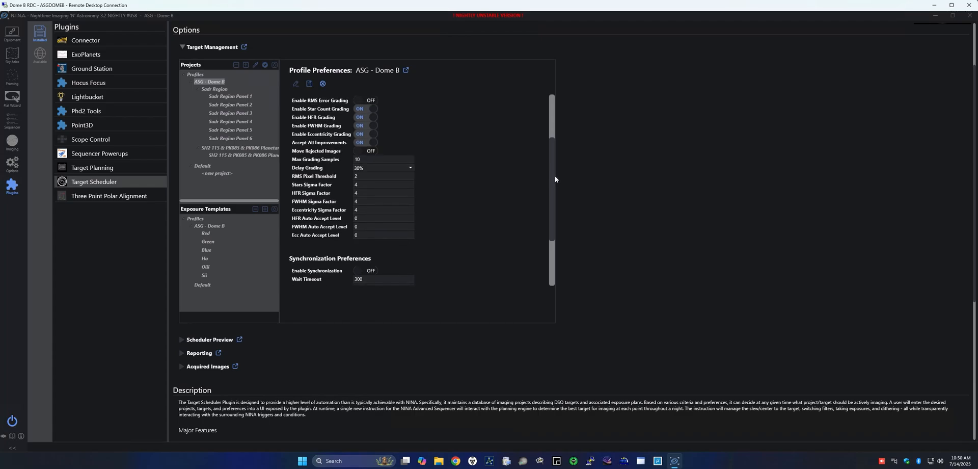
drag(555, 175, 555, 190)
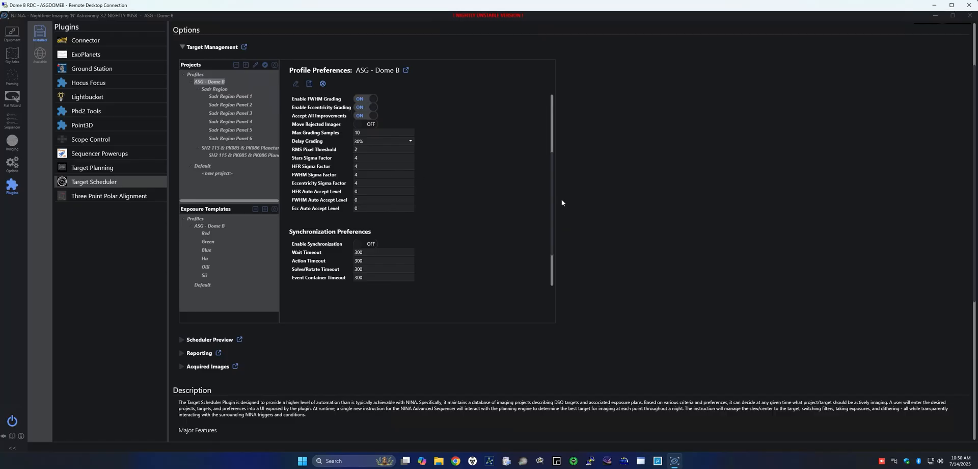
Review the simulation and general preferences of the ASG - Dome B profile and save the profile preferences.
drag(552, 188, 549, 200)
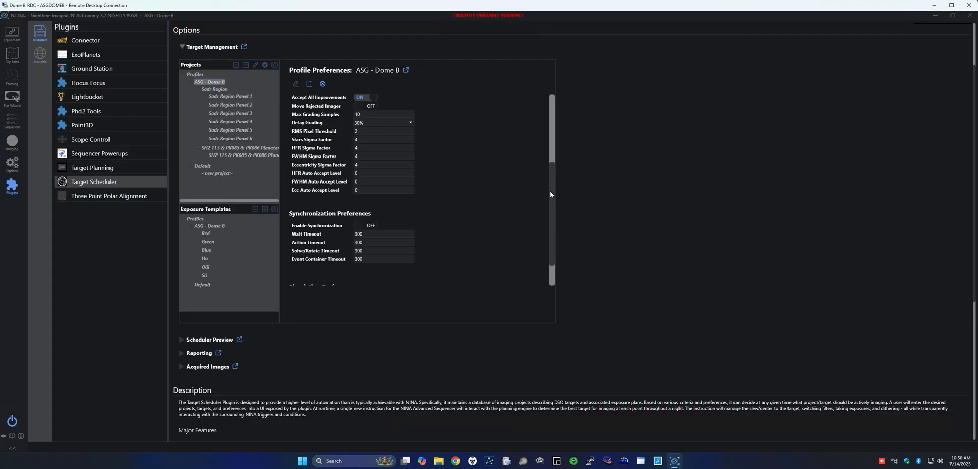
scroll(551, 194, down, 3)
drag(553, 210, 554, 229)
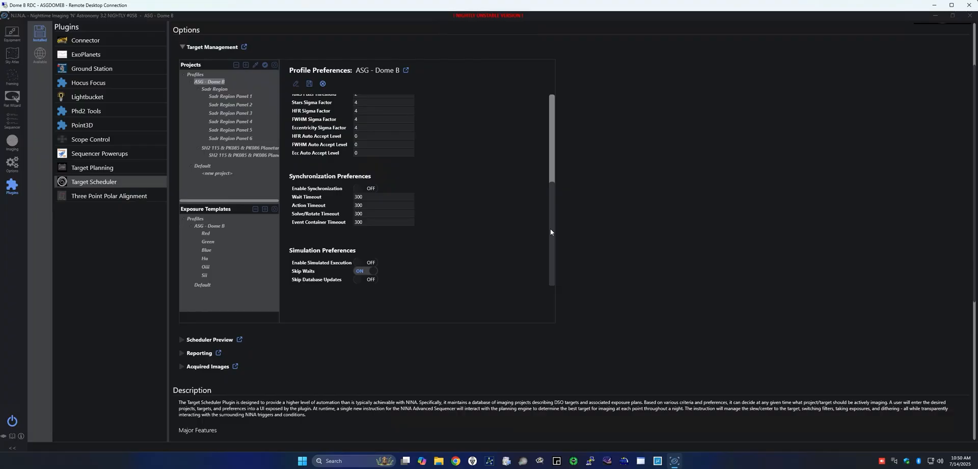
drag(551, 230, 550, 180)
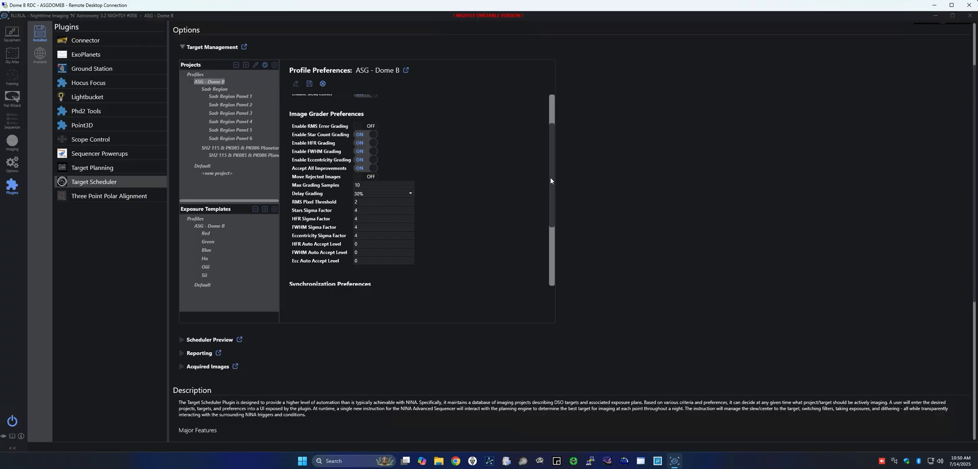
drag(550, 180, 553, 141)
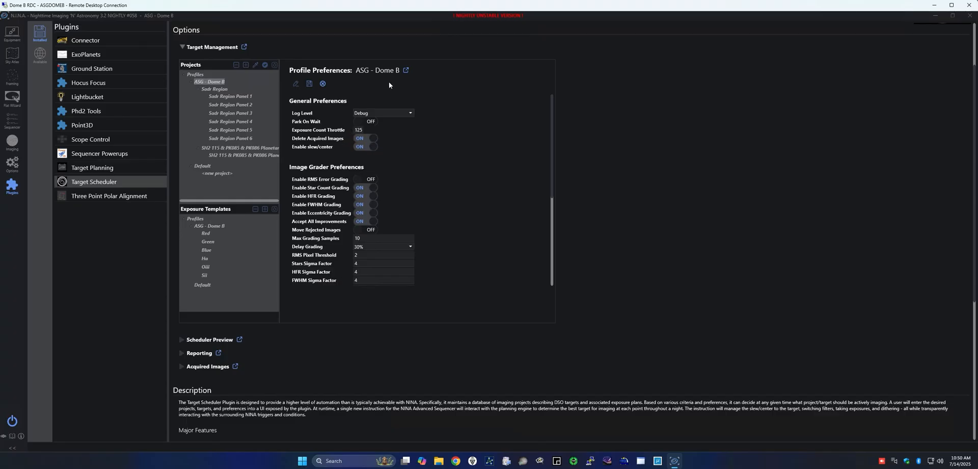
click(309, 83)
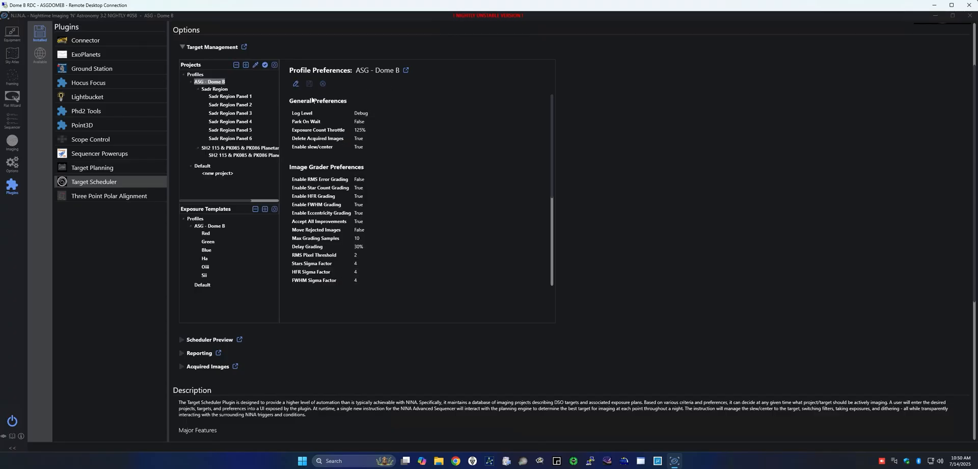
Collapse the Sadr Region project's panels, open the project for editing and check the available minimum altitude options.
click(198, 89)
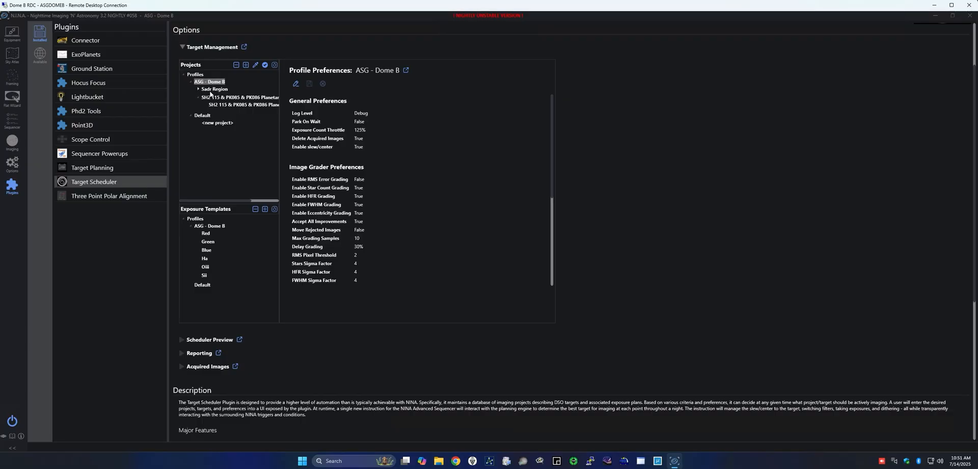
click(210, 90)
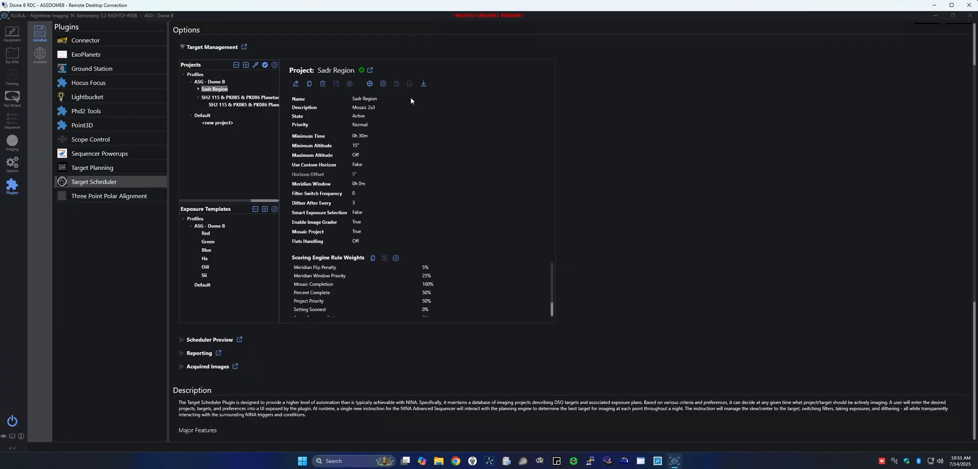
click(296, 83)
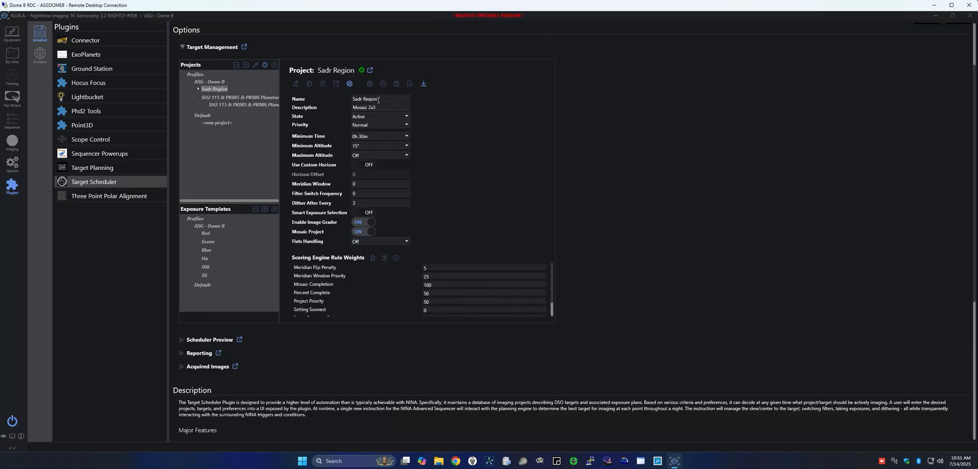
click(360, 145)
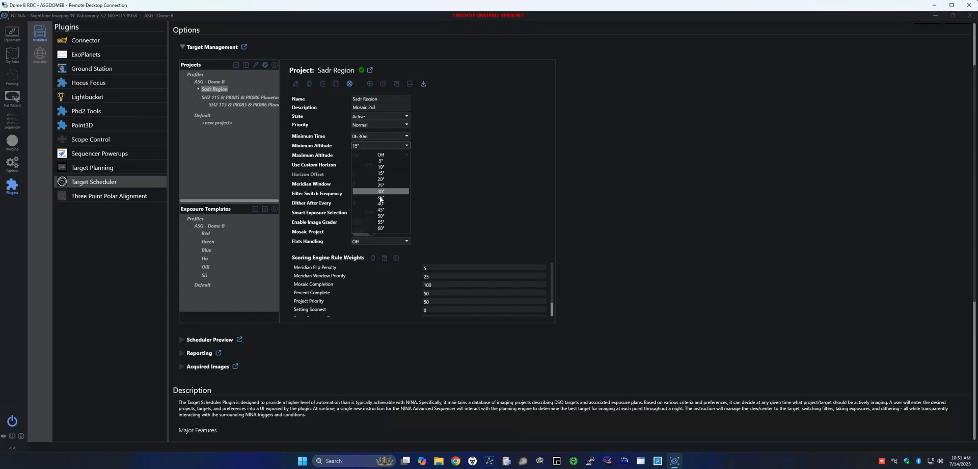
click(364, 146)
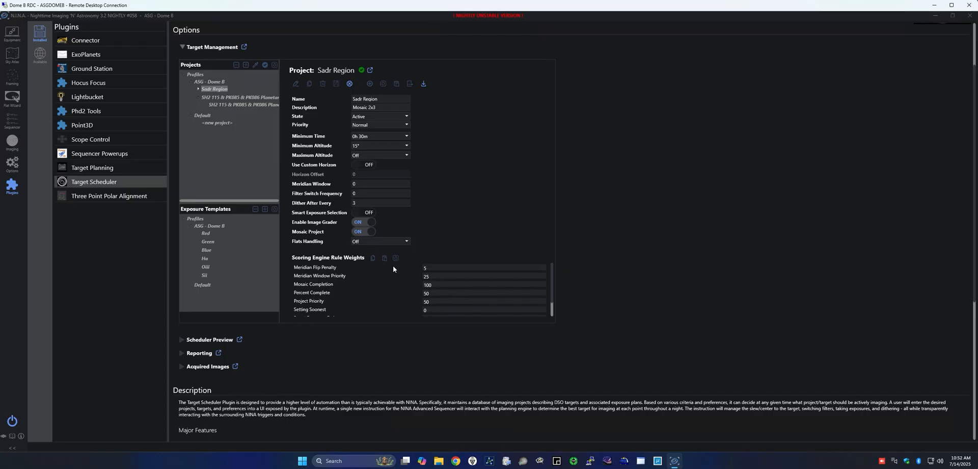
Review the Sadr Region project's scoring engine rule weights, including Mosaic Completion and Percent Complete.
scroll(554, 291, down, 1)
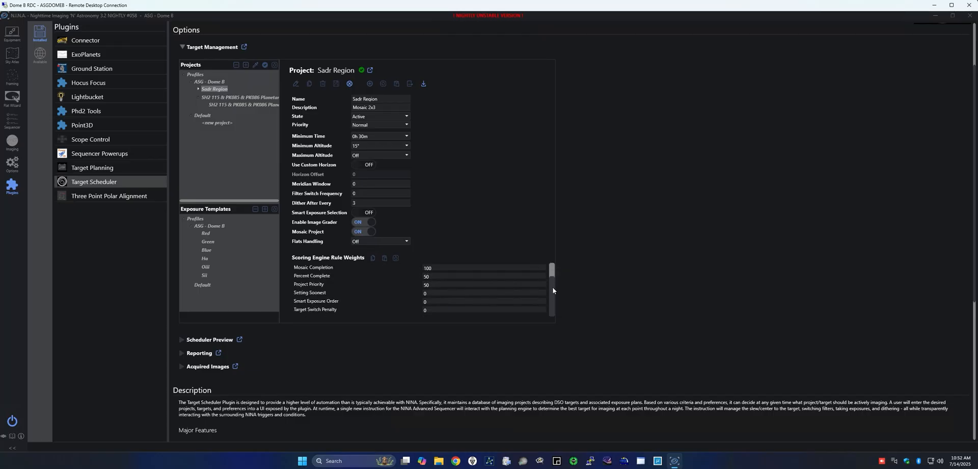
scroll(553, 291, up, 1)
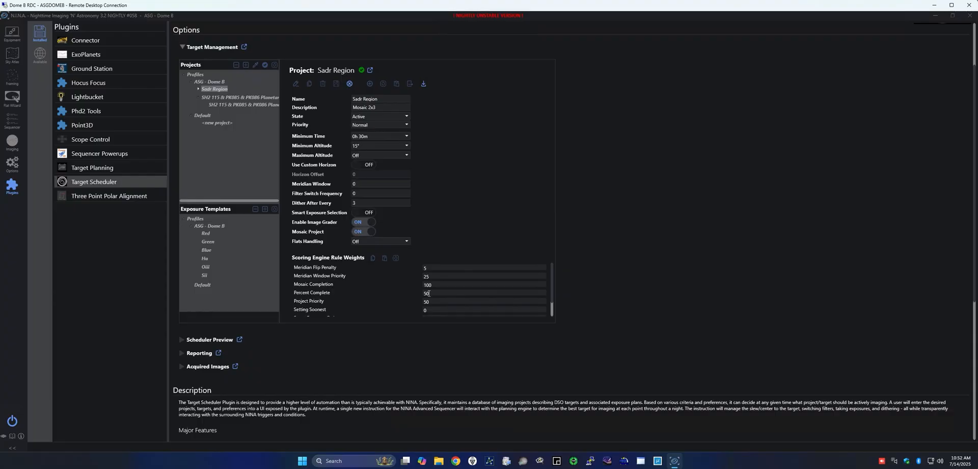
click(430, 294)
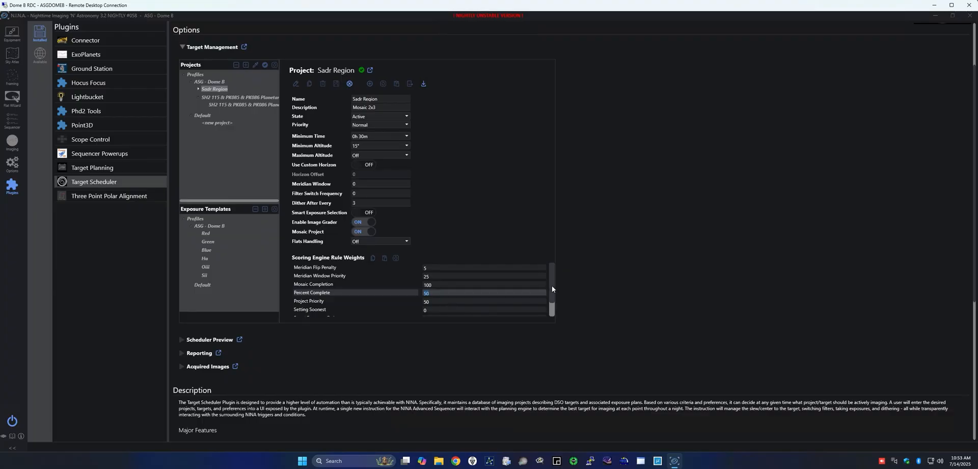
scroll(552, 285, down, 1)
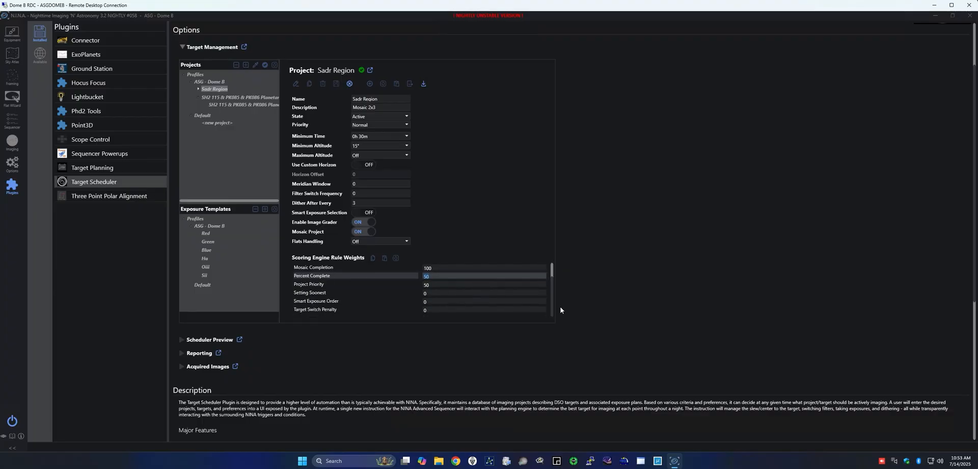
scroll(552, 299, up, 1)
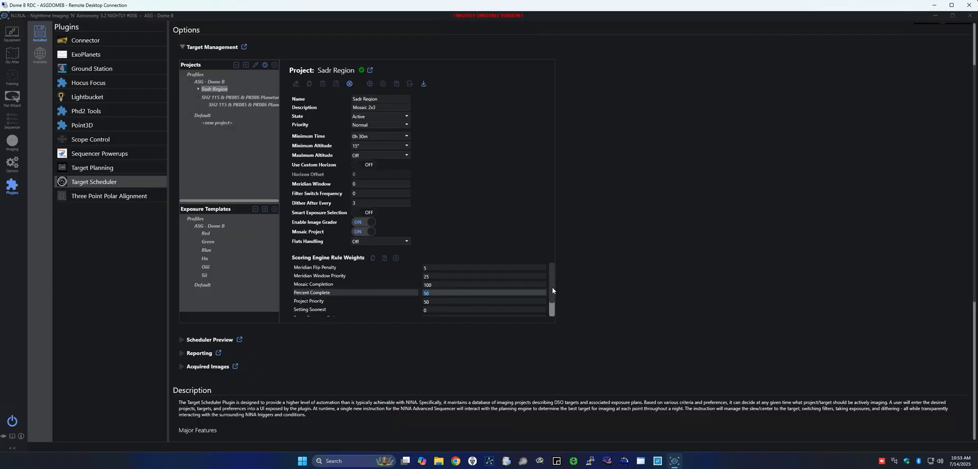
Run the scheduler preview for 2025-07-14 with the ASG - Dome B profile and look through the planned panel order.
click(181, 339)
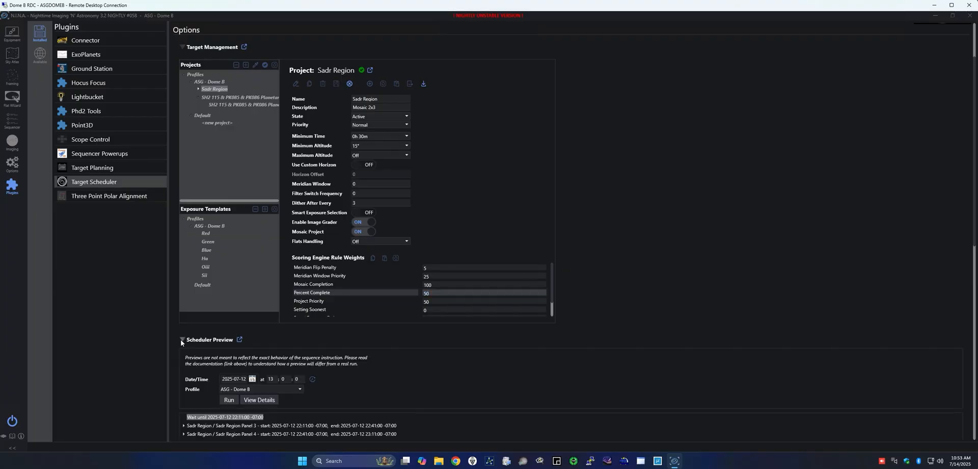
scroll(243, 356, down, 3)
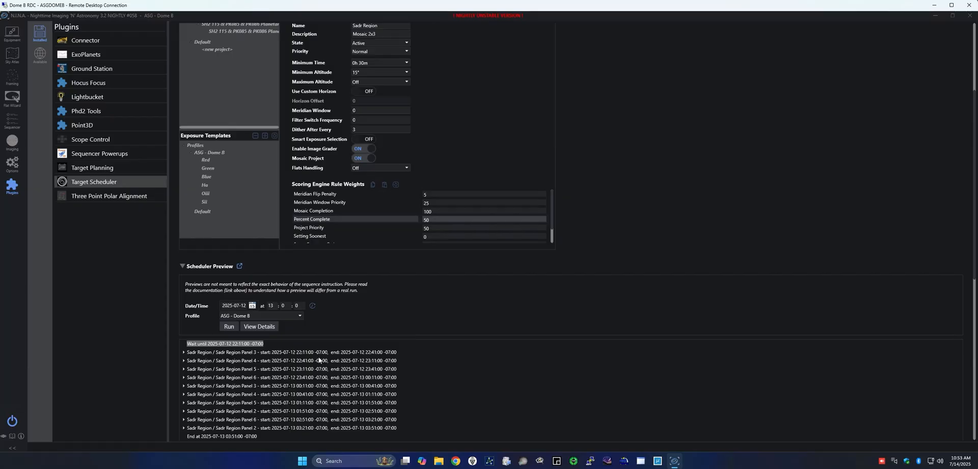
click(252, 306)
click(243, 350)
click(229, 326)
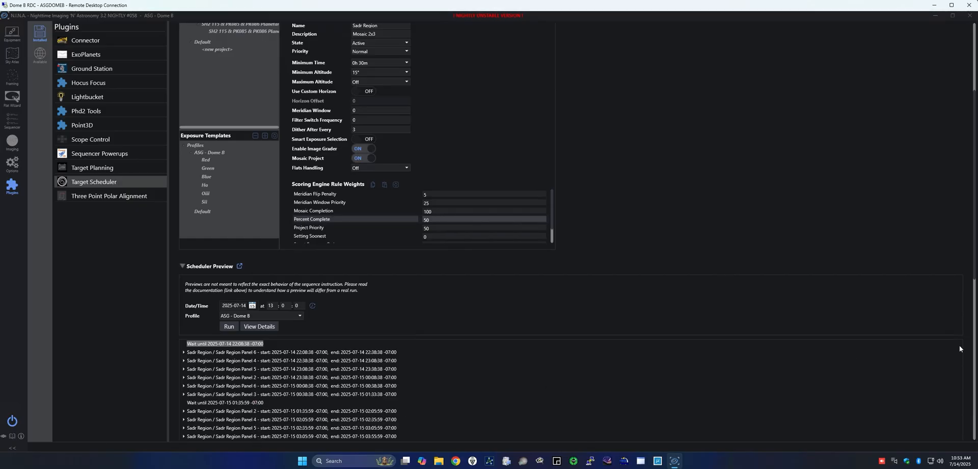
scroll(975, 272, down, 3)
scroll(975, 271, up, 2)
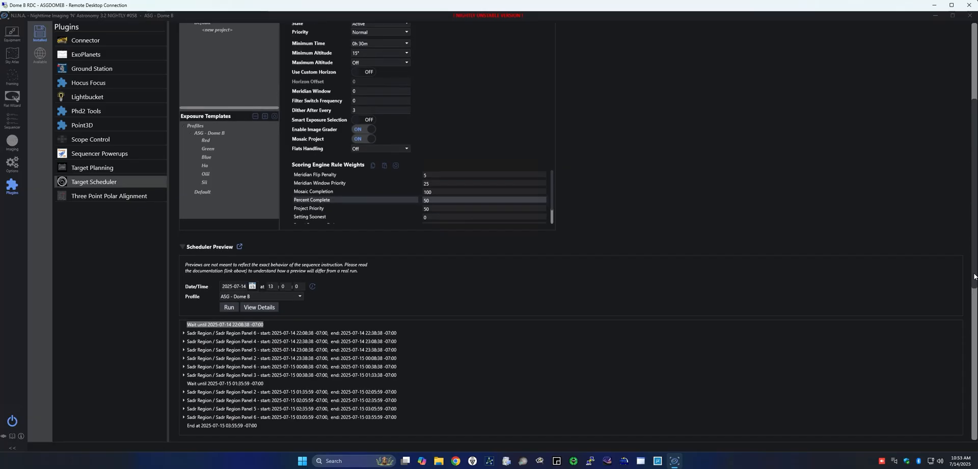
Set the Sadr Region project's Mosaic Completion weight to 25 and save the project.
scroll(975, 272, up, 1)
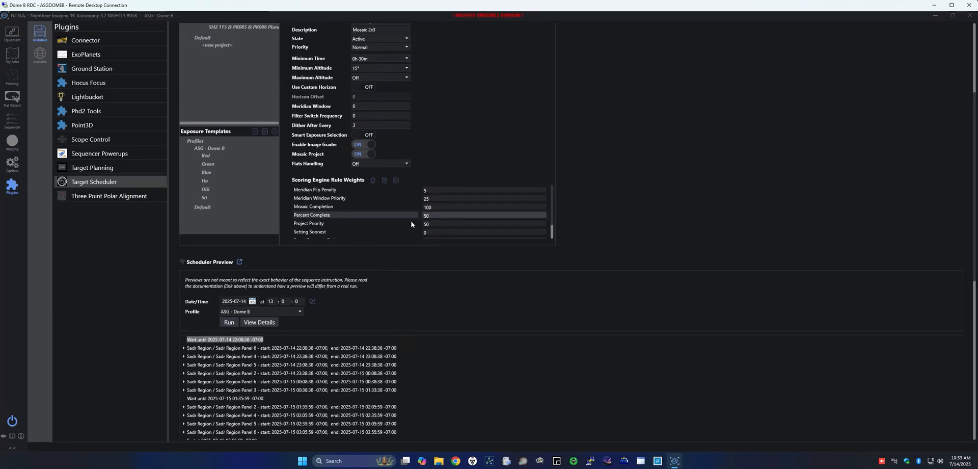
double_click(435, 209)
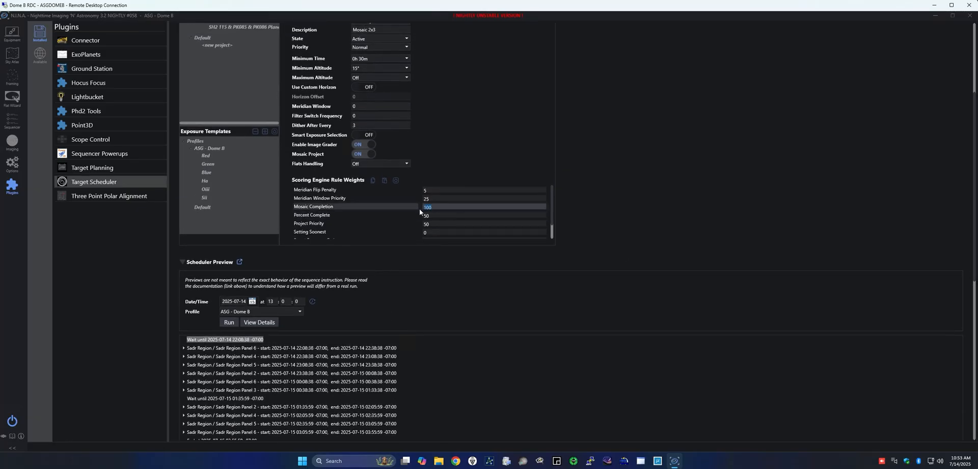
text(25)
scroll(519, 183, up, 1)
scroll(519, 183, up, 4)
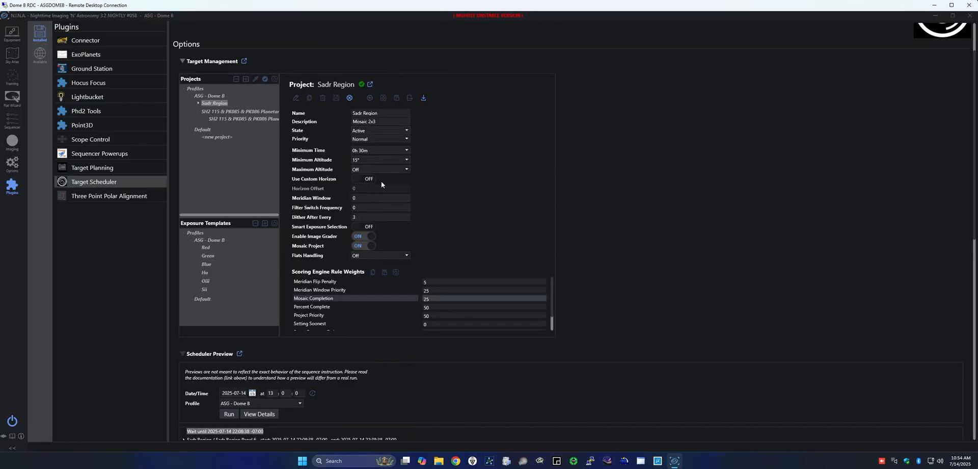
click(336, 97)
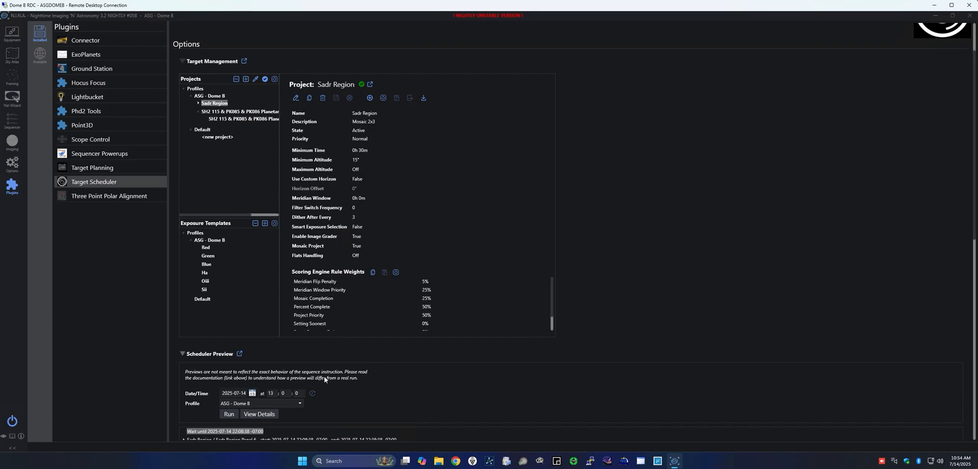
Rerun the scheduler preview with the reduced Mosaic Completion weight and examine the schedule and the remaining rule weights.
scroll(264, 392, down, 2)
scroll(264, 392, down, 1)
click(229, 360)
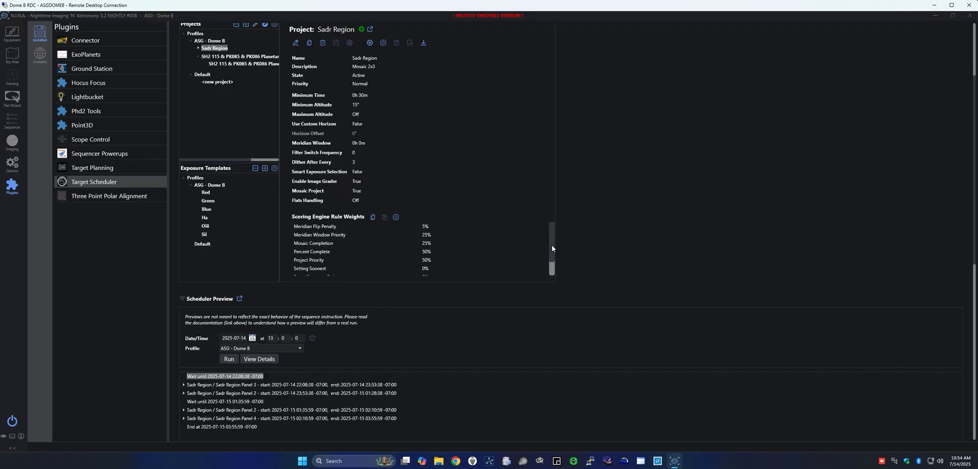
scroll(552, 246, down, 2)
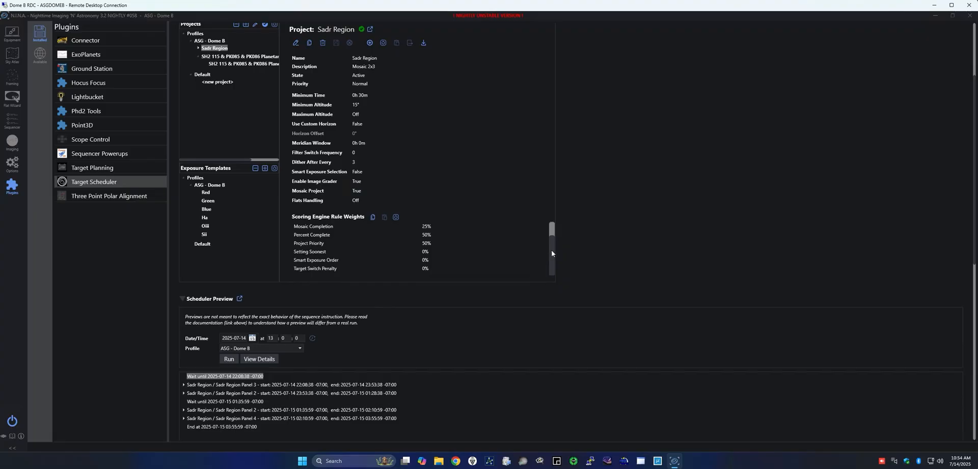
Set the Sadr Region project's Mosaic Completion weight back to 100 and save the project.
drag(551, 250, 552, 233)
scroll(558, 216, up, 2)
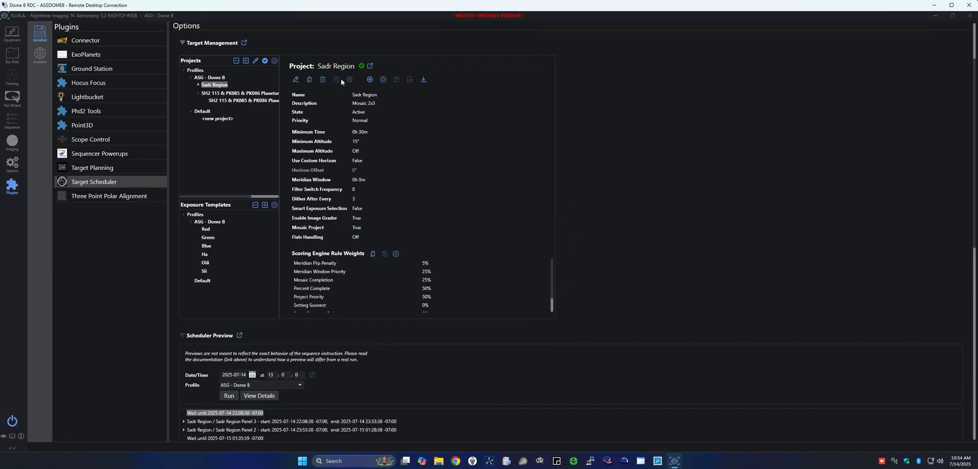
click(296, 79)
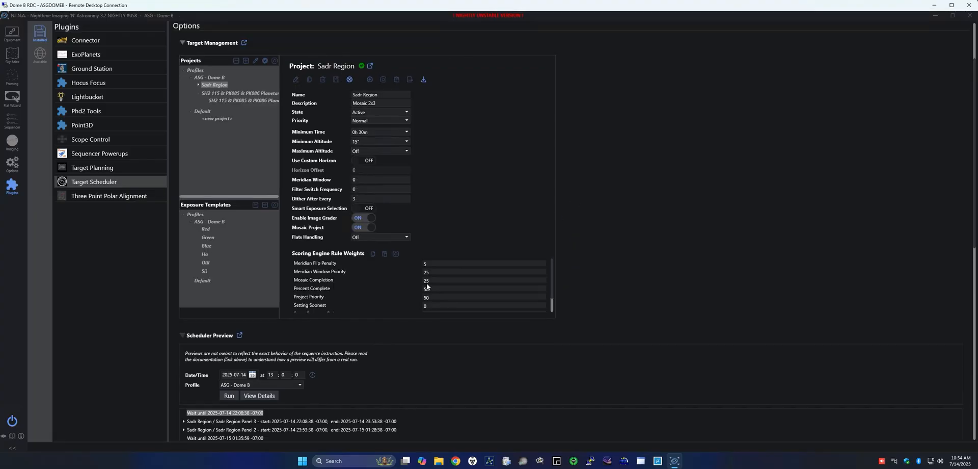
drag(430, 279, 421, 280)
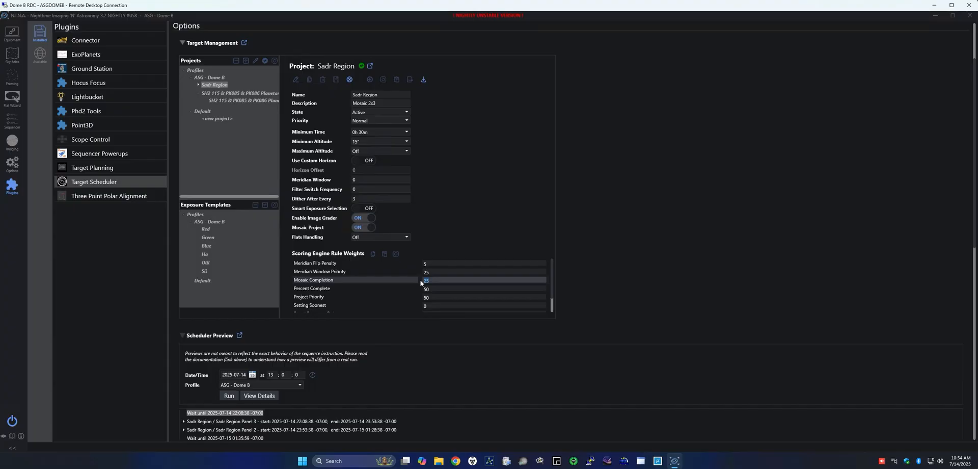
text(100)
click(336, 80)
Run the scheduler preview again with Mosaic Completion restored and compare the panel order with the rule weights.
scroll(390, 245, down, 3)
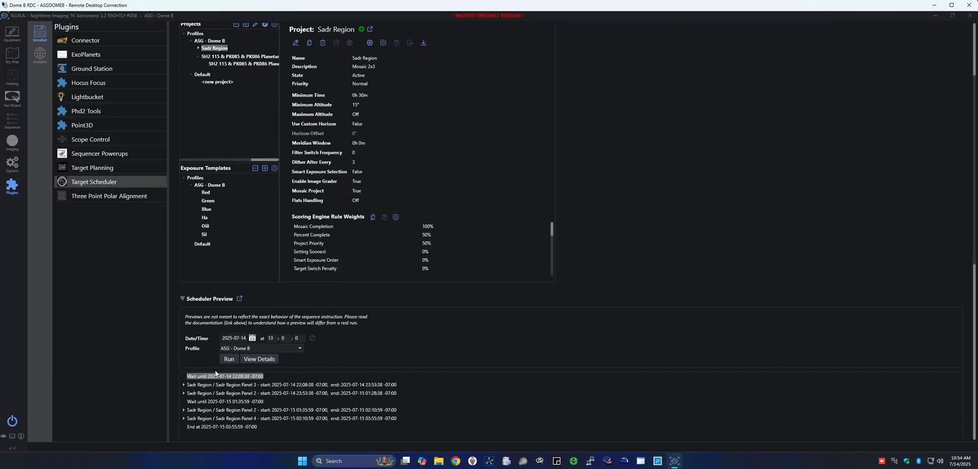
click(230, 359)
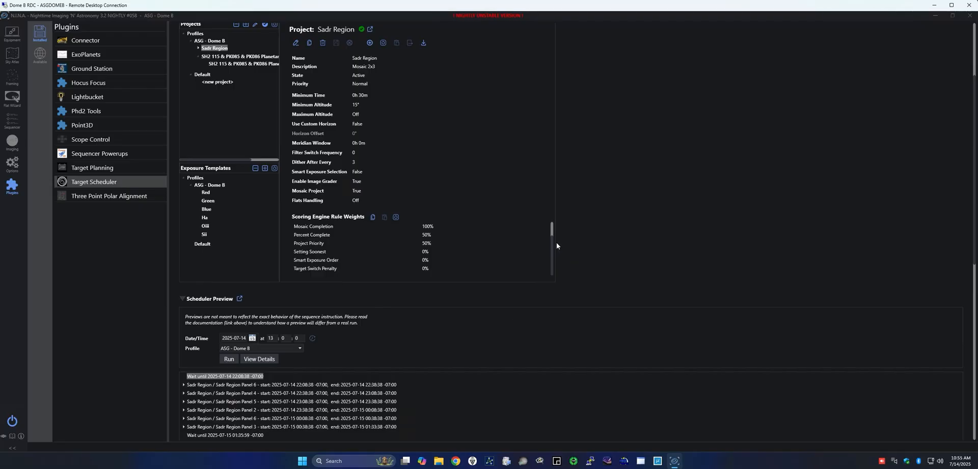
scroll(552, 246, up, 2)
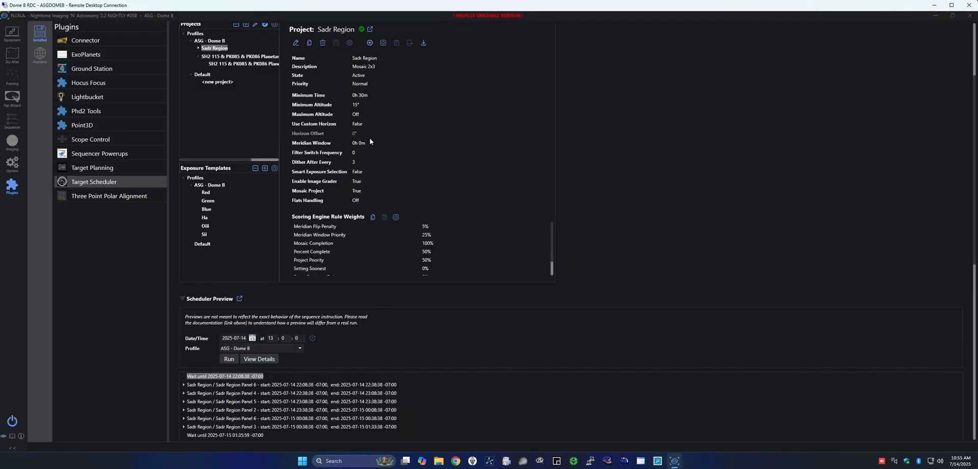
Compare the settings and scoring rule weights of the SH2 115 project with those of the Sadr Region project.
click(198, 48)
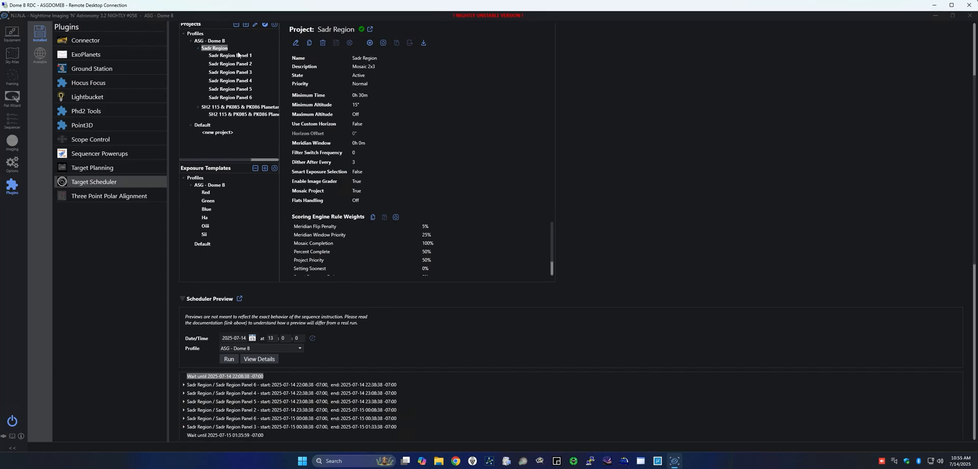
click(218, 108)
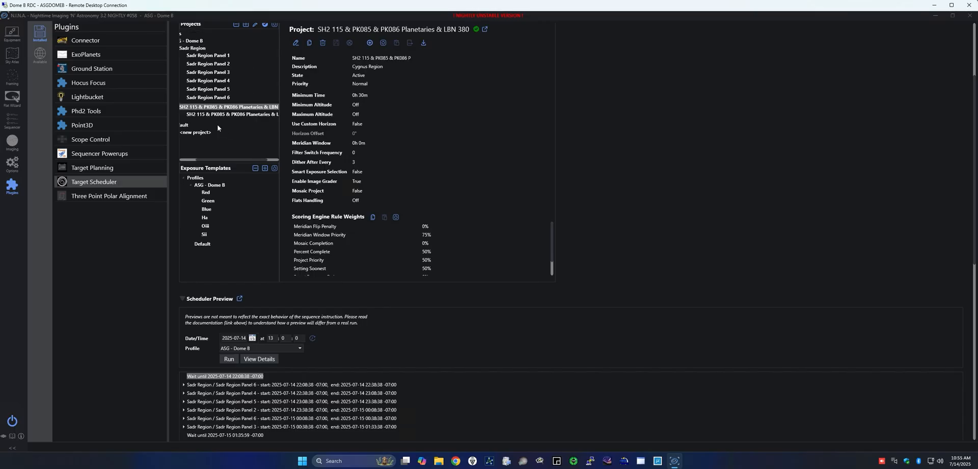
click(223, 114)
click(221, 108)
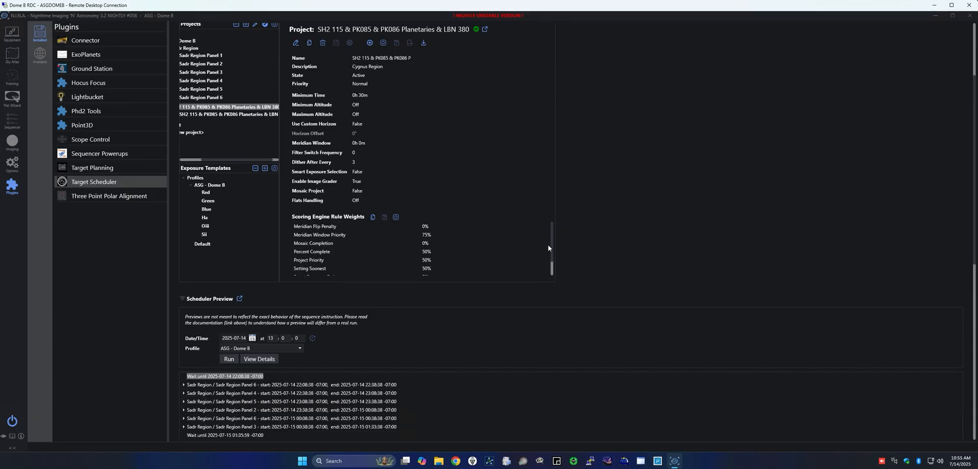
scroll(553, 252, down, 1)
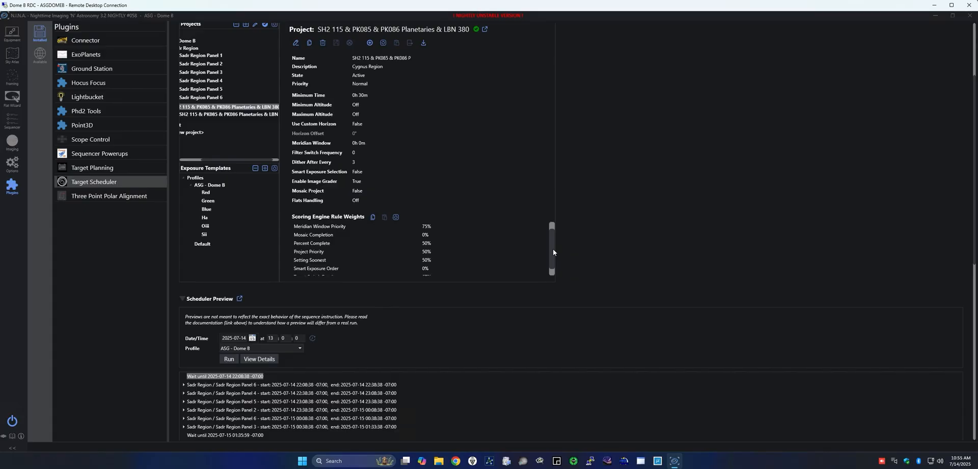
scroll(555, 229, up, 1)
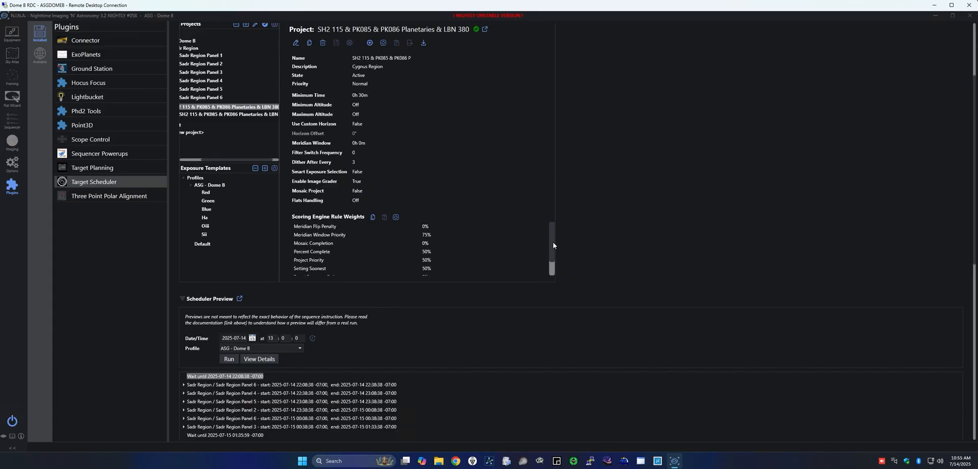
scroll(551, 253, down, 1)
scroll(226, 198, up, 2)
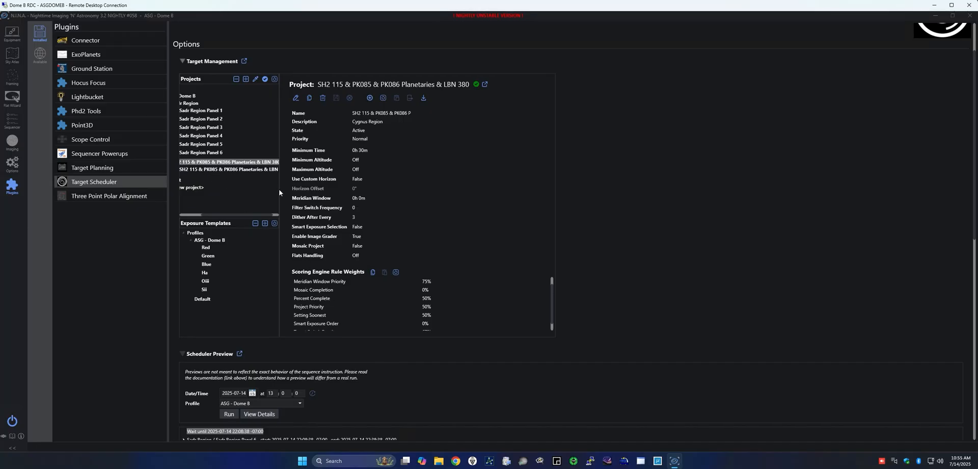
drag(215, 216, 185, 216)
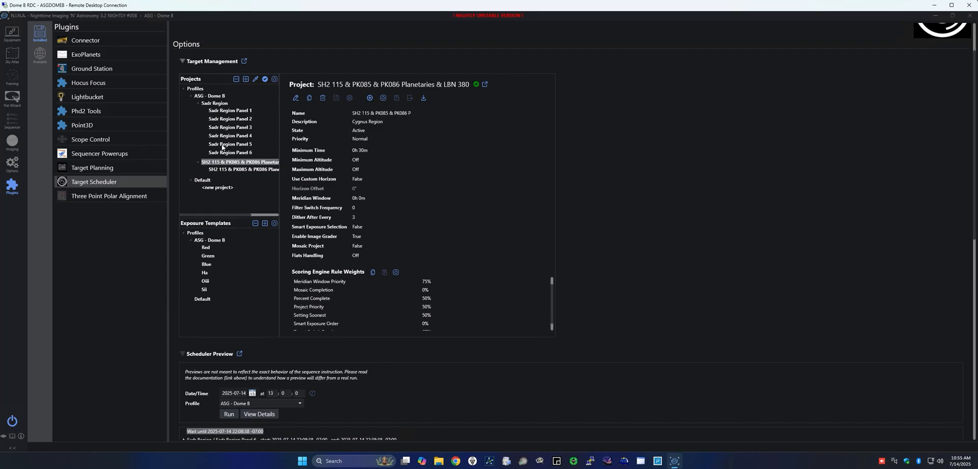
click(215, 103)
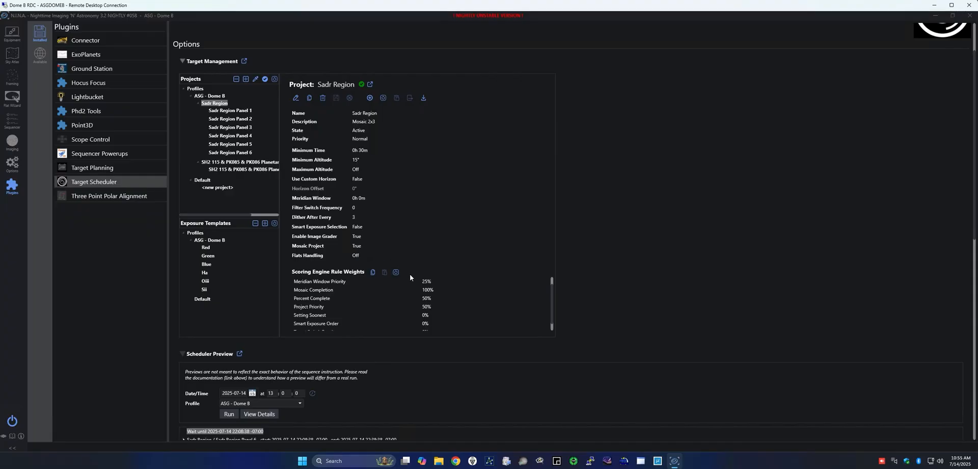
Open Sadr Region Panel 1 for editing and show its target import options.
click(223, 111)
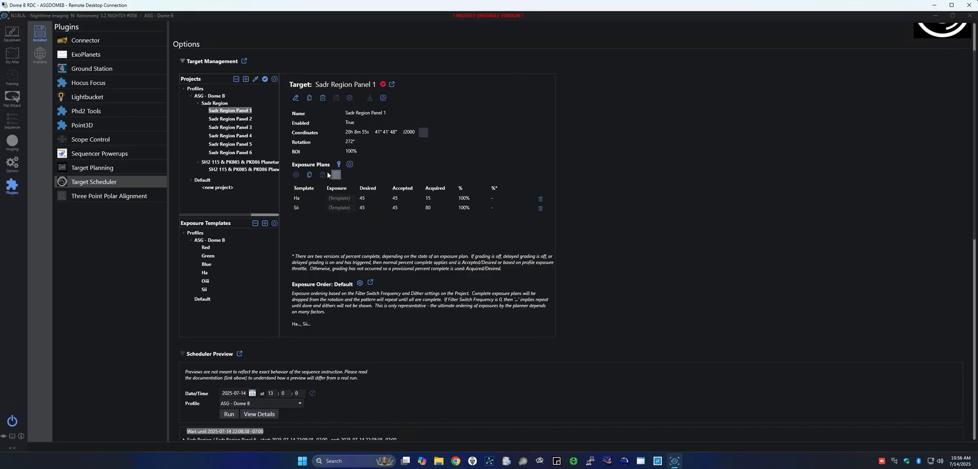
click(296, 98)
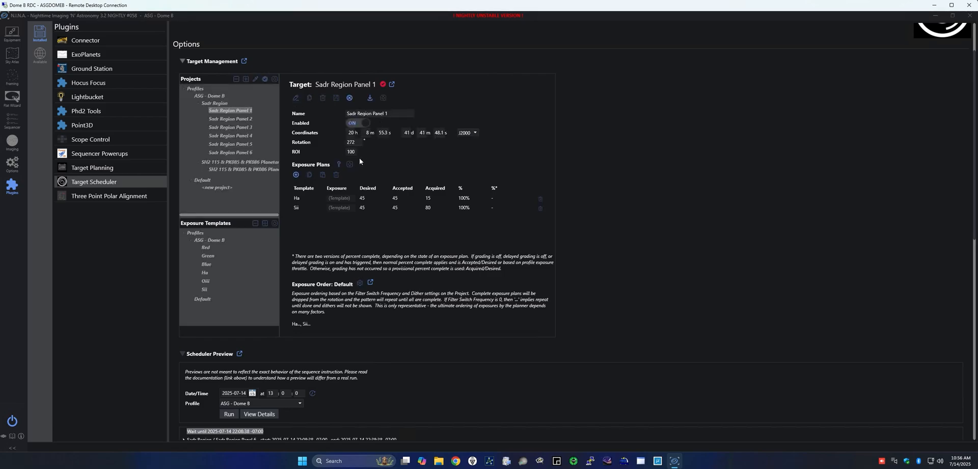
click(369, 98)
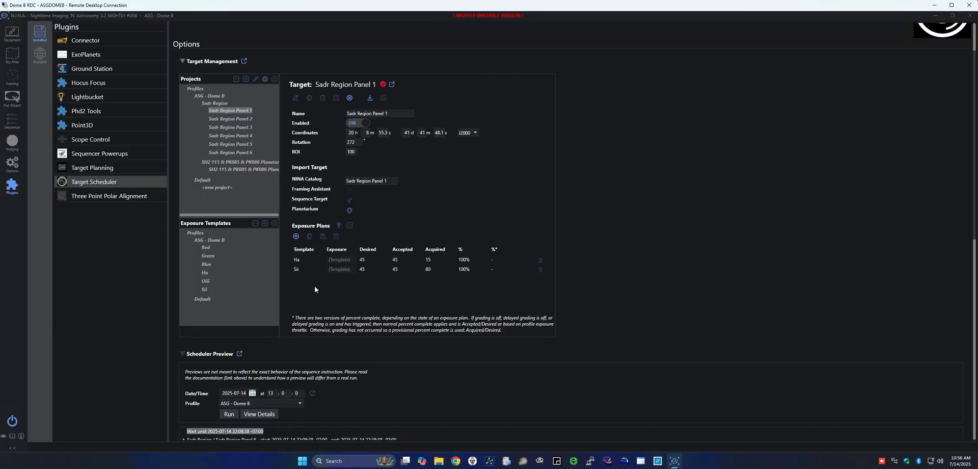
Add a Red exposure plan with 20 desired exposures to Sadr Region Panel 1 and save the target.
click(296, 236)
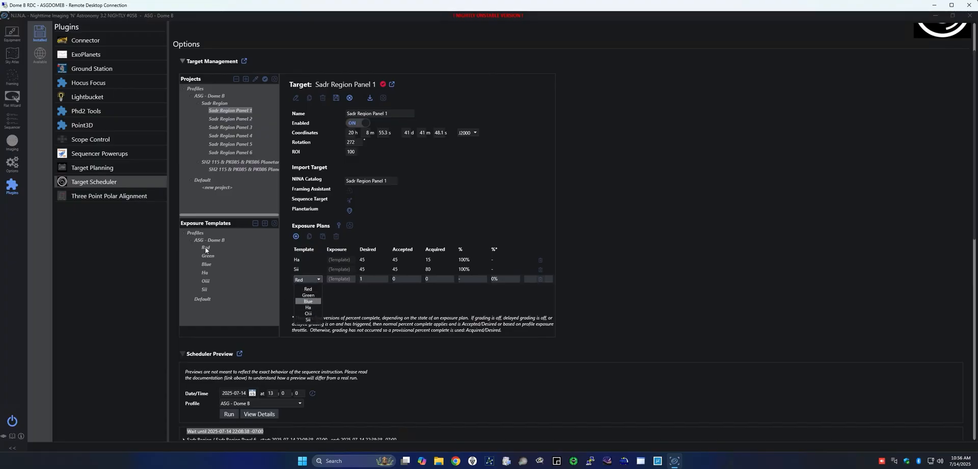
click(365, 279)
click(364, 278)
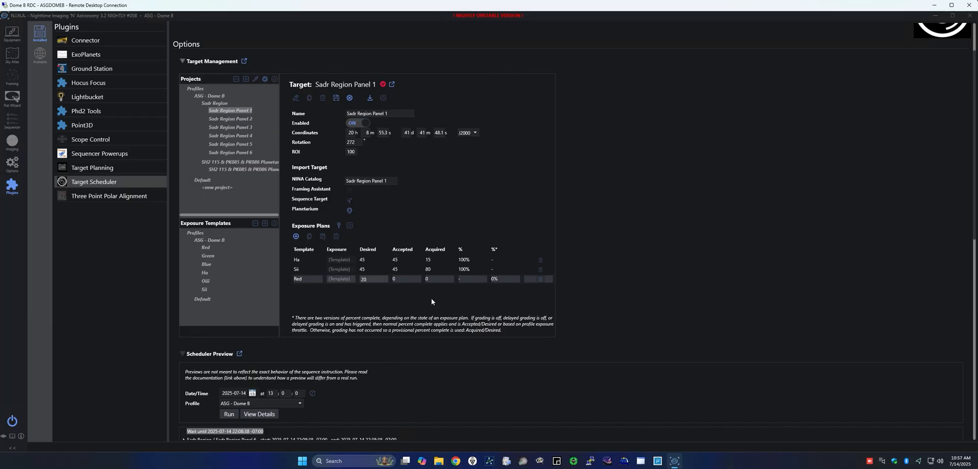
key(Tab)
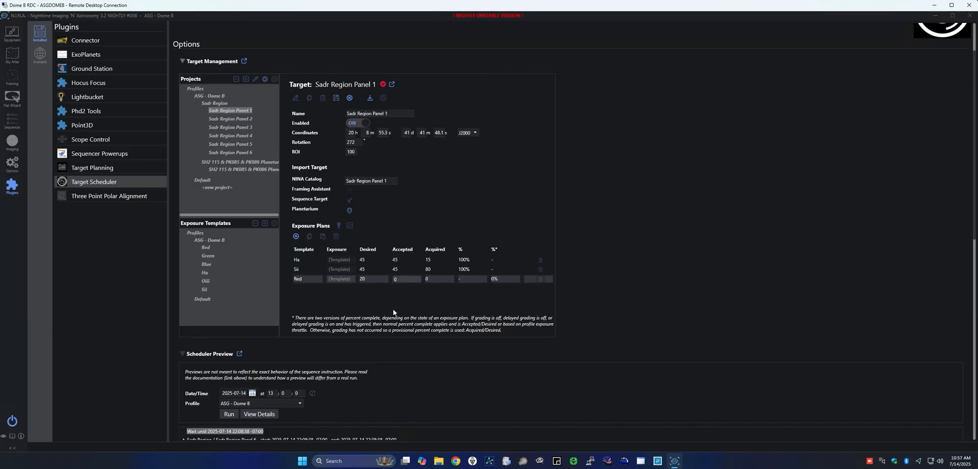
click(308, 270)
click(335, 98)
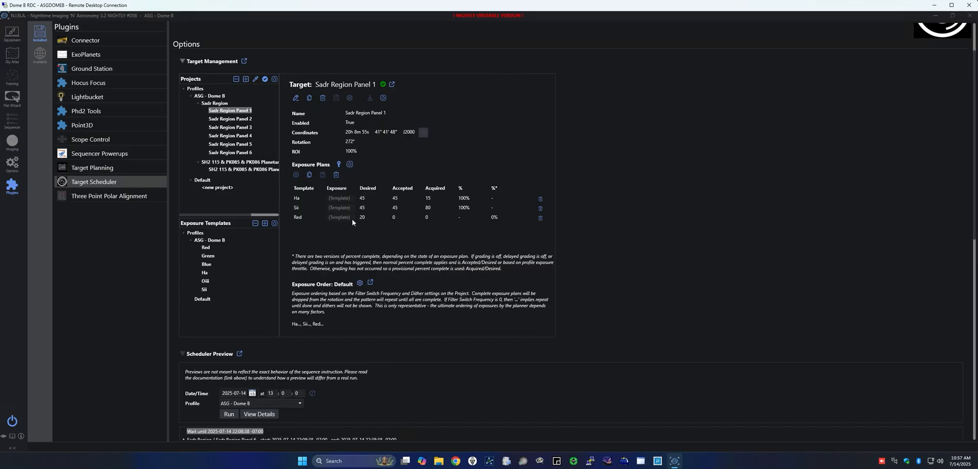
Delete the Red exposure plan from Sadr Region Panel 1.
click(540, 218)
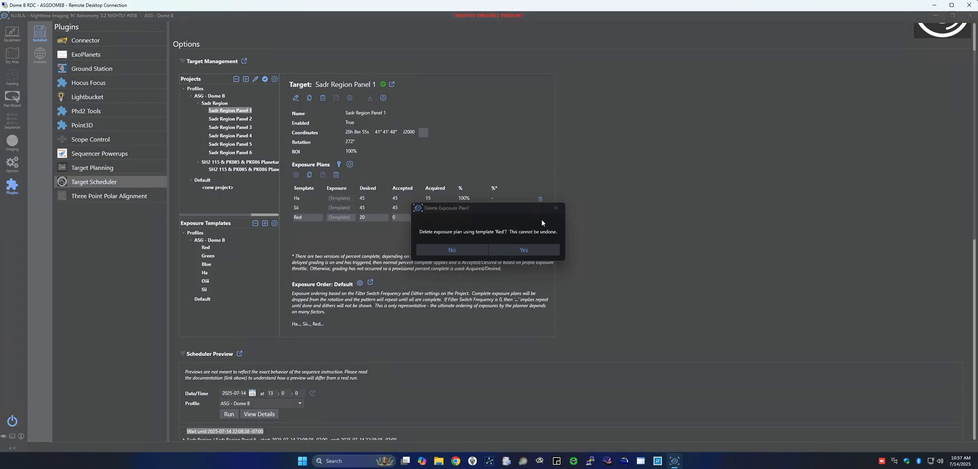
click(516, 251)
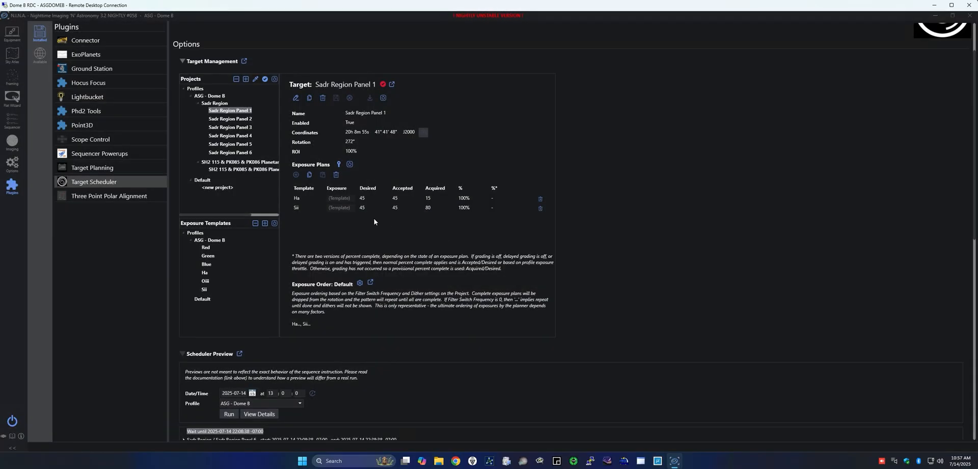
Review the exposure plans of the first four Sadr Region panels and check Panel 1 against the scheduler preview.
click(245, 120)
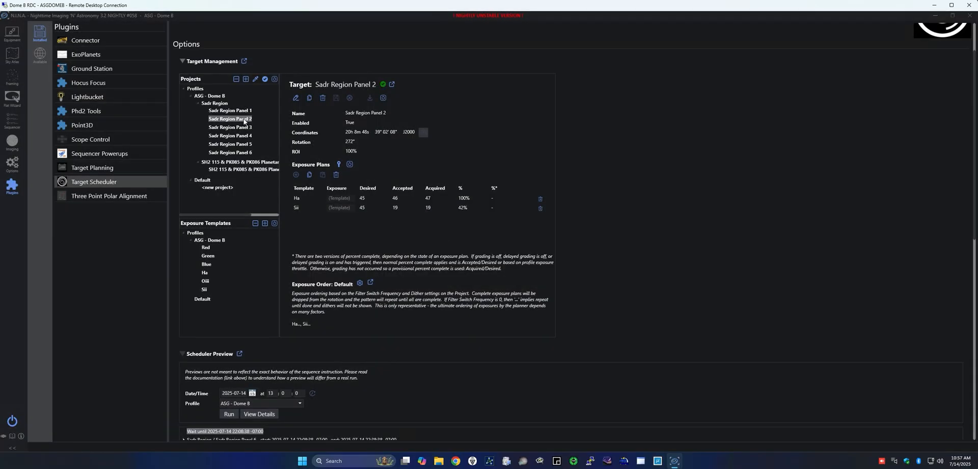
click(241, 128)
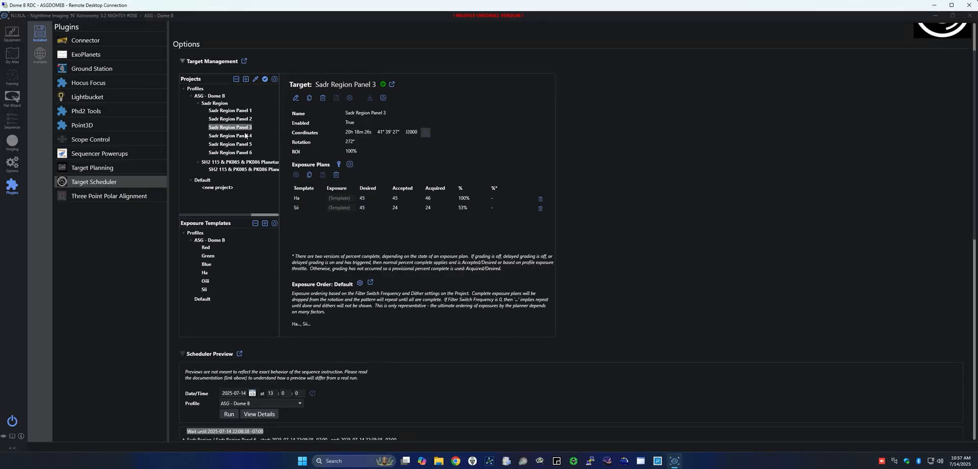
click(246, 136)
key(Up)
key(Up)
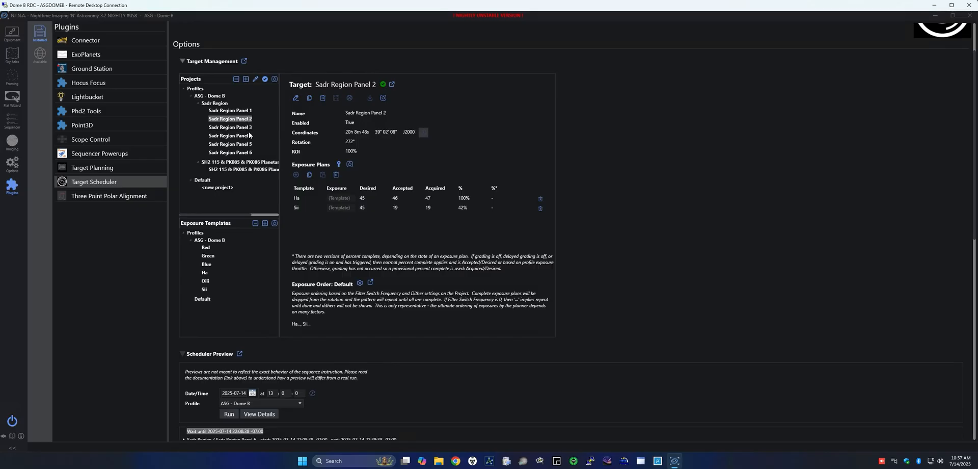
click(241, 111)
scroll(265, 393, down, 2)
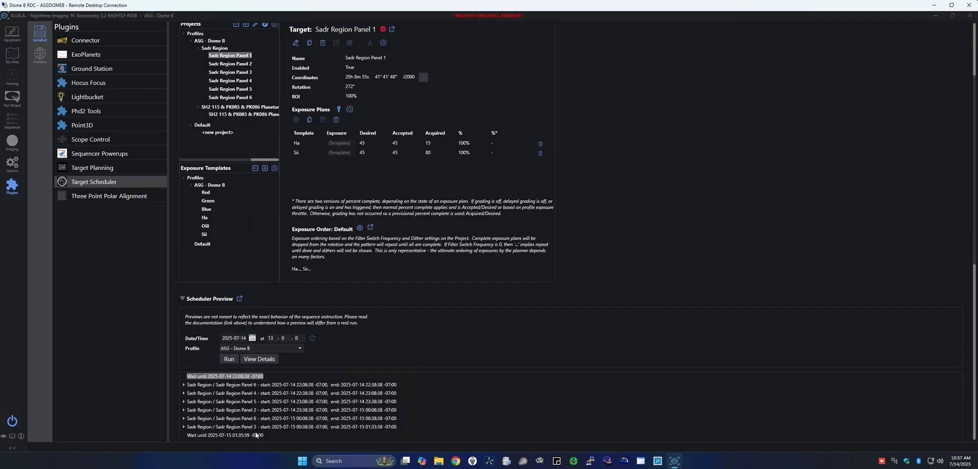
scroll(255, 434, up, 3)
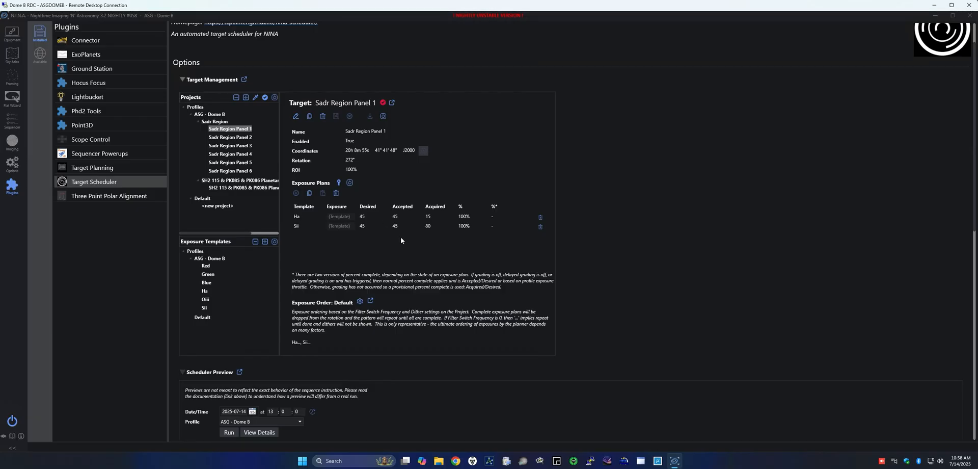
Examine the accepted and acquired exposures of Sadr Region Panels 2 to 6 and of the SH2 115 target.
click(242, 137)
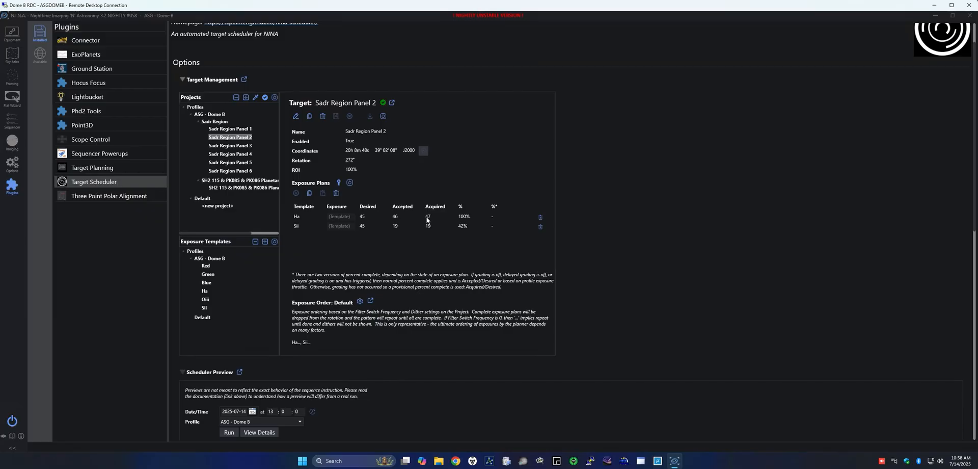
click(243, 146)
click(242, 154)
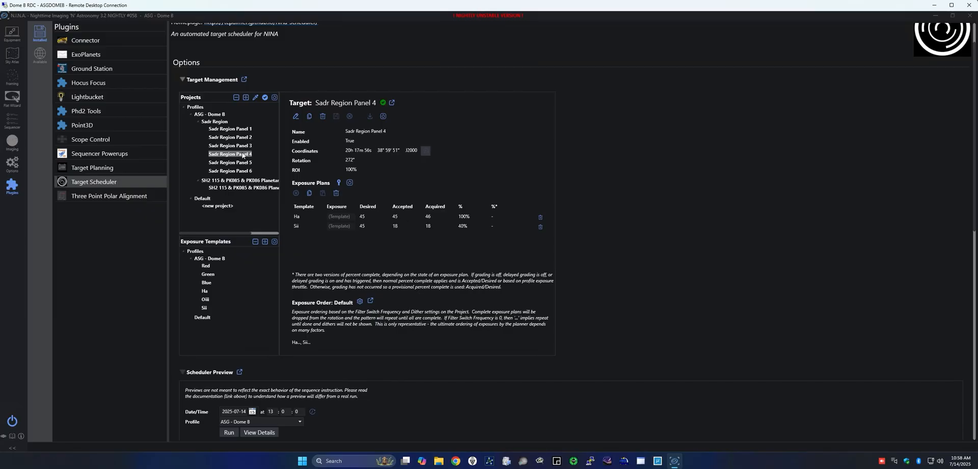
click(244, 162)
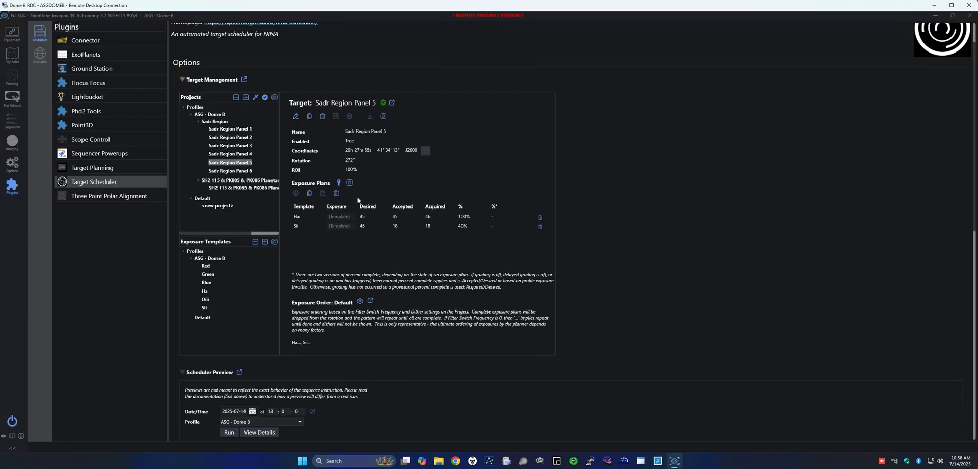
click(247, 171)
click(246, 155)
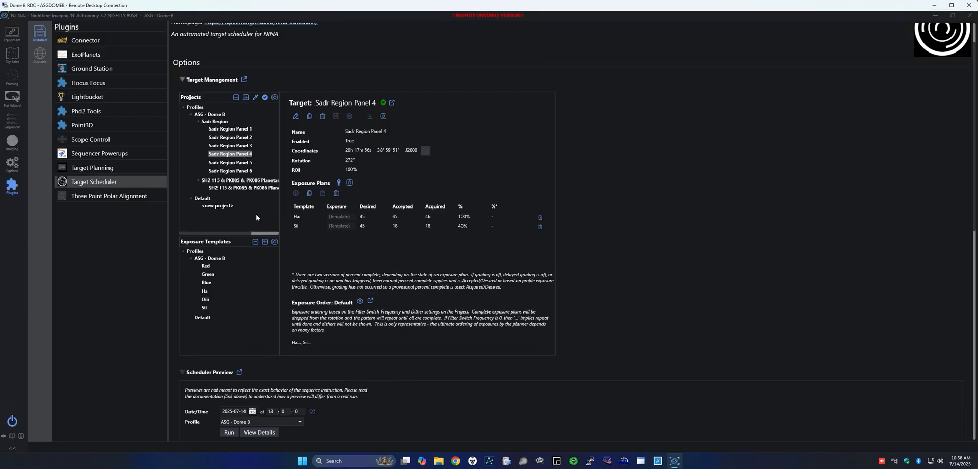
click(238, 188)
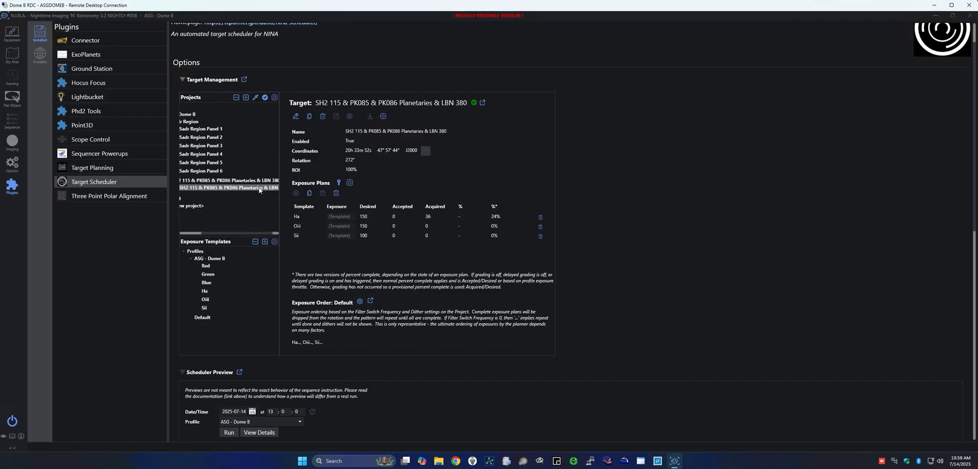
Compare the exposure completion of Sadr Region Panels 6 and 5 with the panel order in the scheduler preview.
click(200, 171)
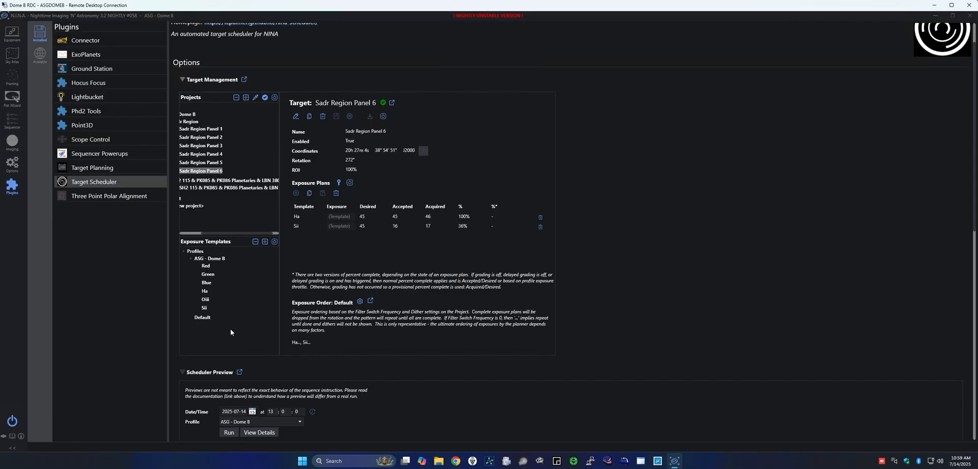
scroll(239, 357, down, 3)
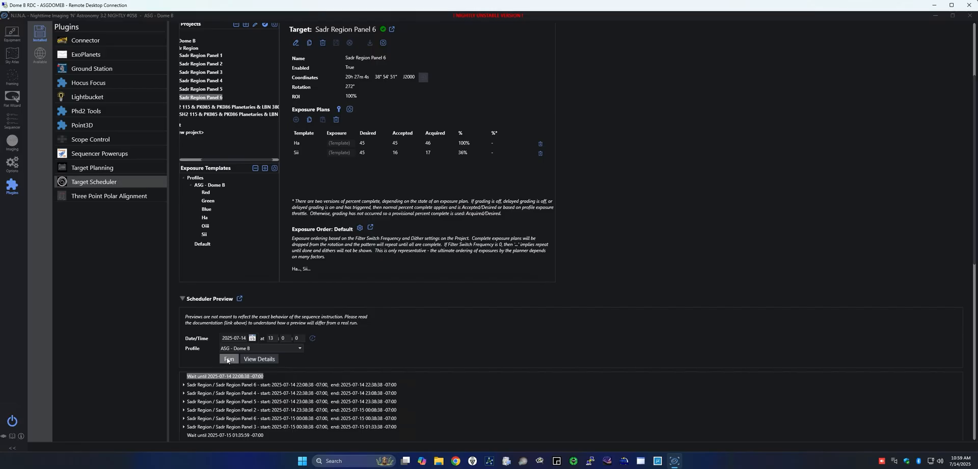
scroll(302, 364, down, 1)
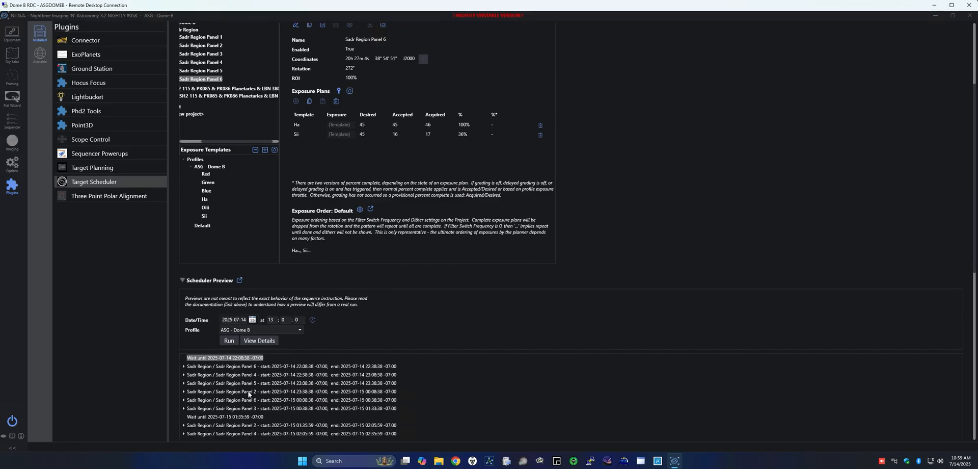
scroll(265, 327, up, 5)
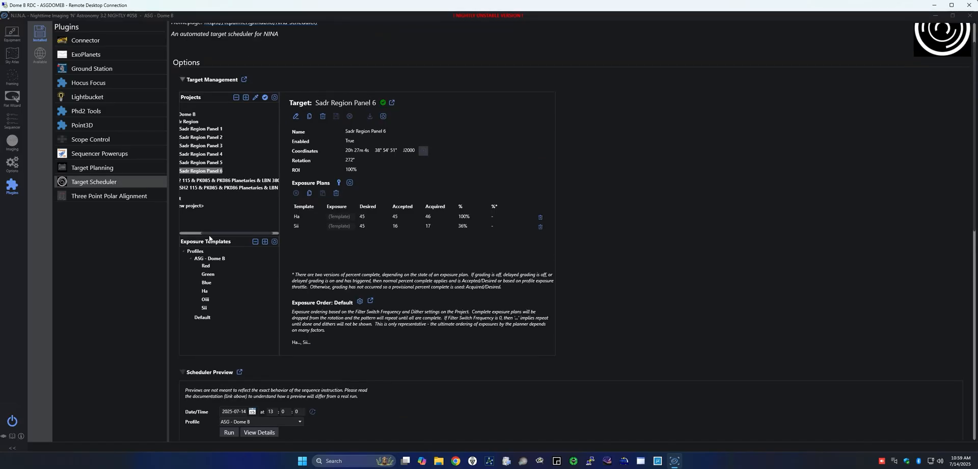
click(212, 162)
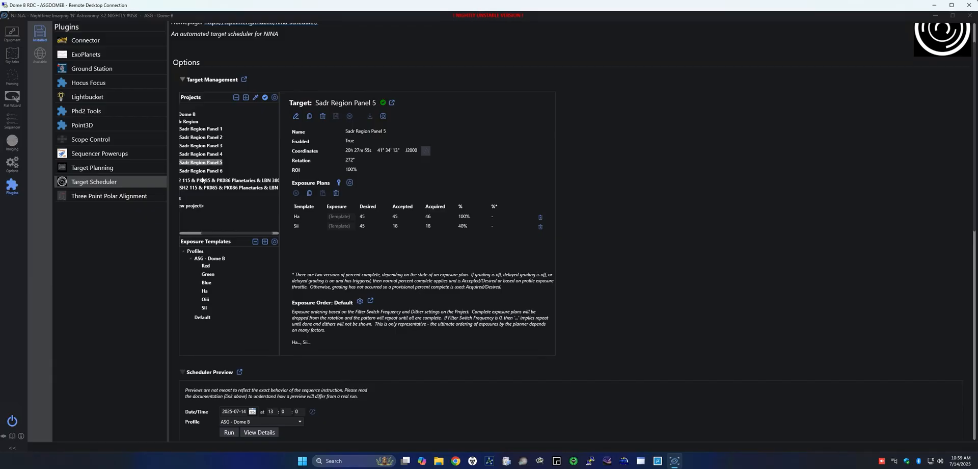
Collapse the Sadr Region and SH2 115 projects in the project tree.
drag(224, 233, 179, 231)
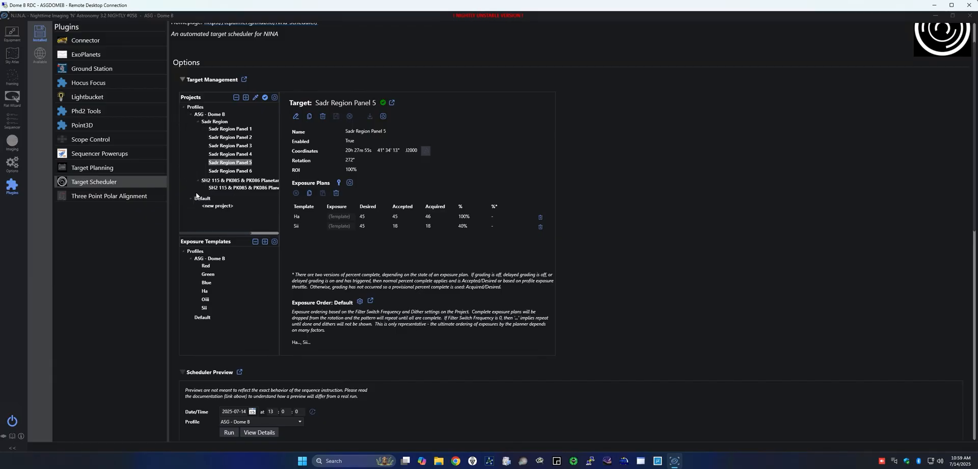
click(198, 120)
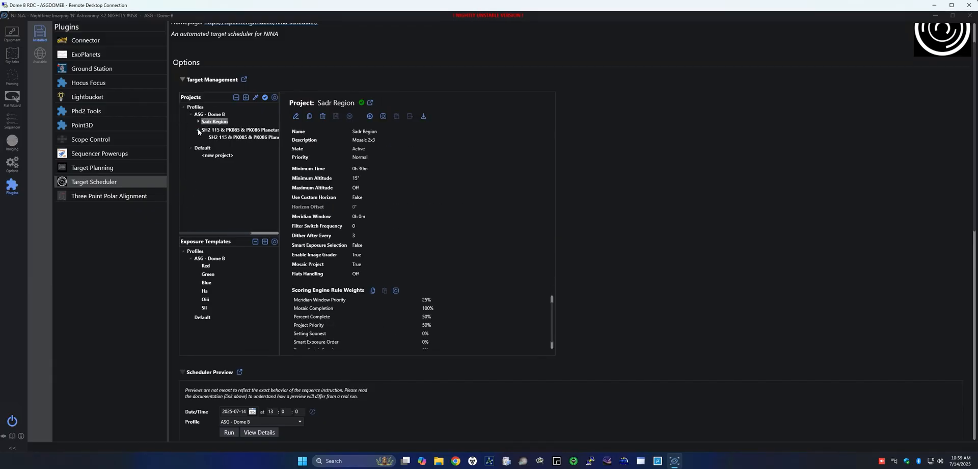
click(198, 121)
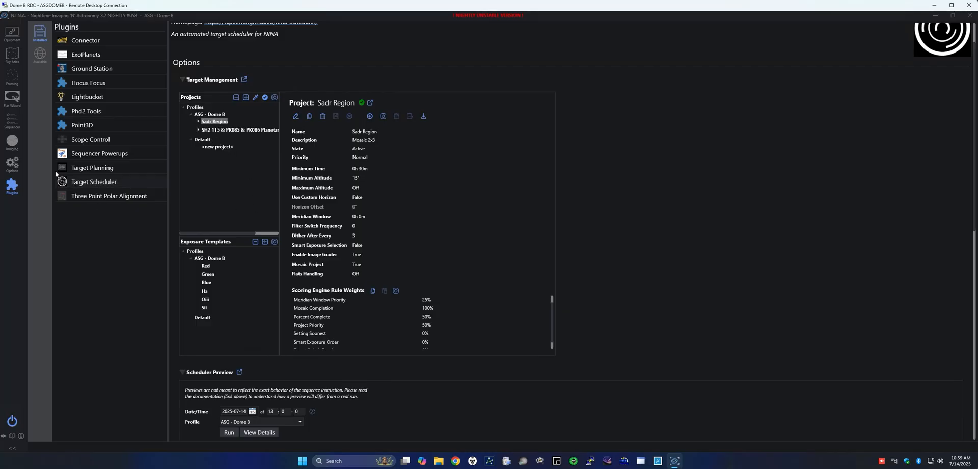
Open the sequencer, expand the out-of-targets ending sequence, check the Target Scheduler Condition, and locate the Target Scheduler instructions in the instruction list.
click(12, 122)
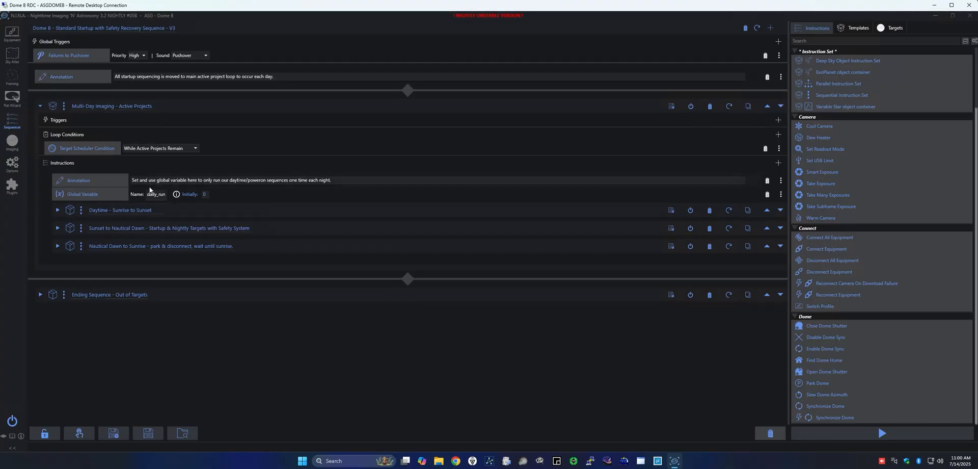
click(40, 294)
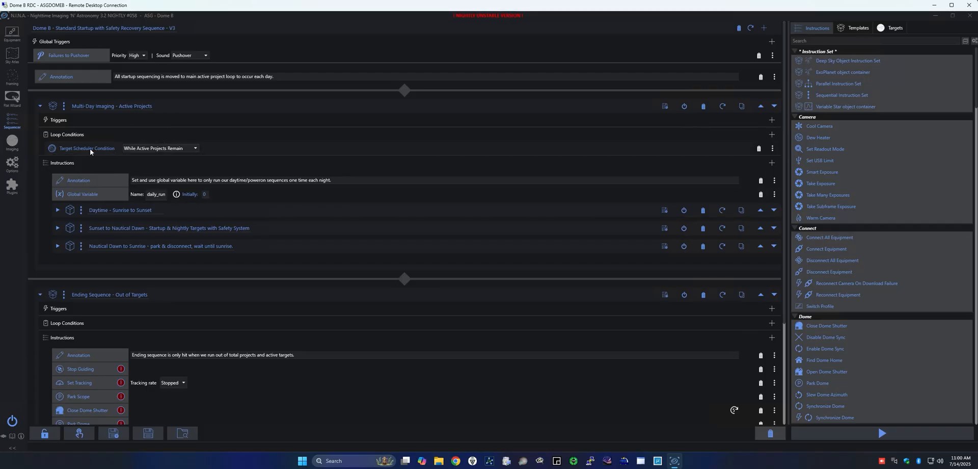
click(172, 149)
click(174, 149)
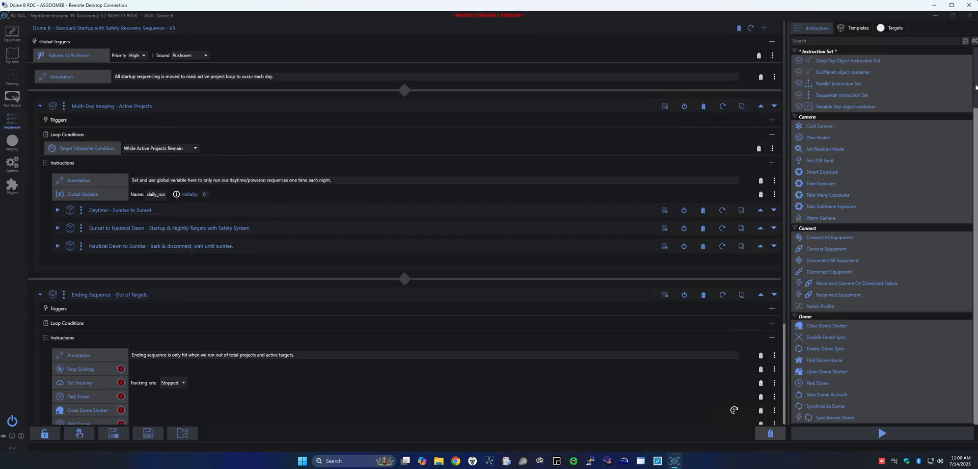
drag(976, 88, 976, 372)
scroll(849, 284, down, 1)
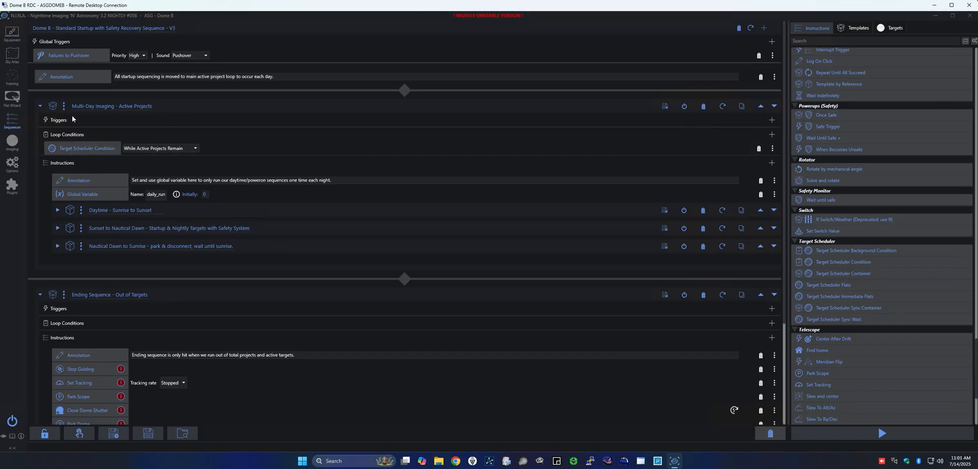
Review the Ending Sequence - Out of Targets instructions with Multi-Day Imaging collapsed, and reopen the Multi-Day Imaging container.
click(40, 106)
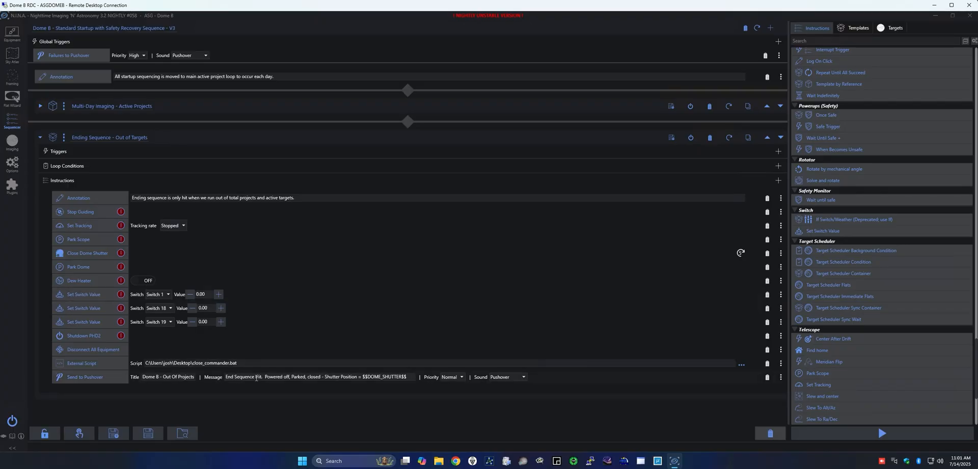
click(40, 137)
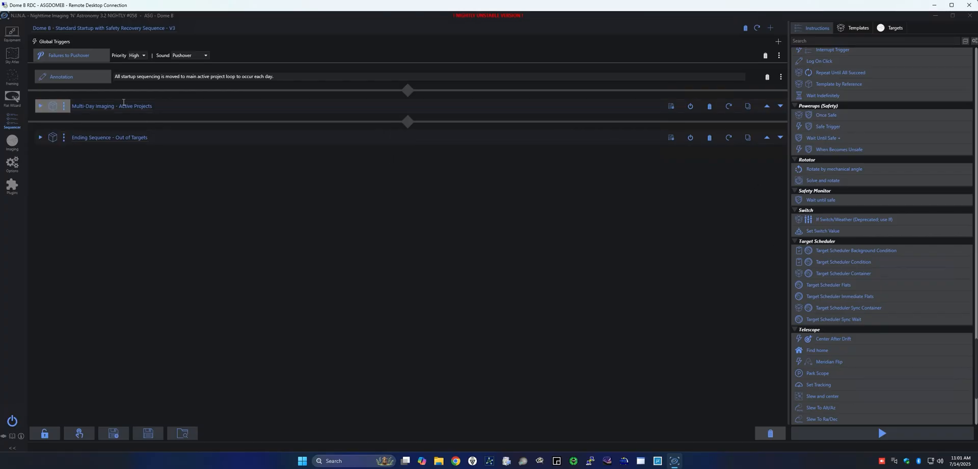
click(40, 105)
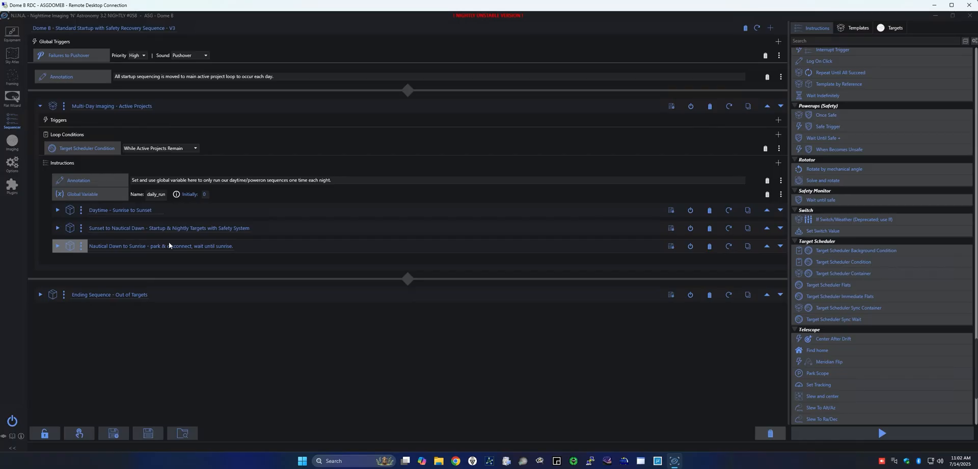
Check the Green exposure template's acceptable twilight in Target Scheduler and return to the sequencer.
click(12, 186)
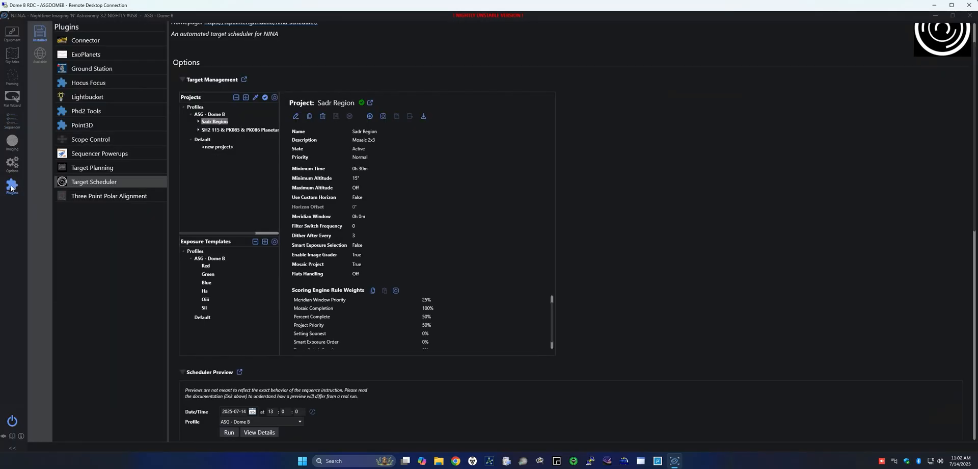
click(208, 273)
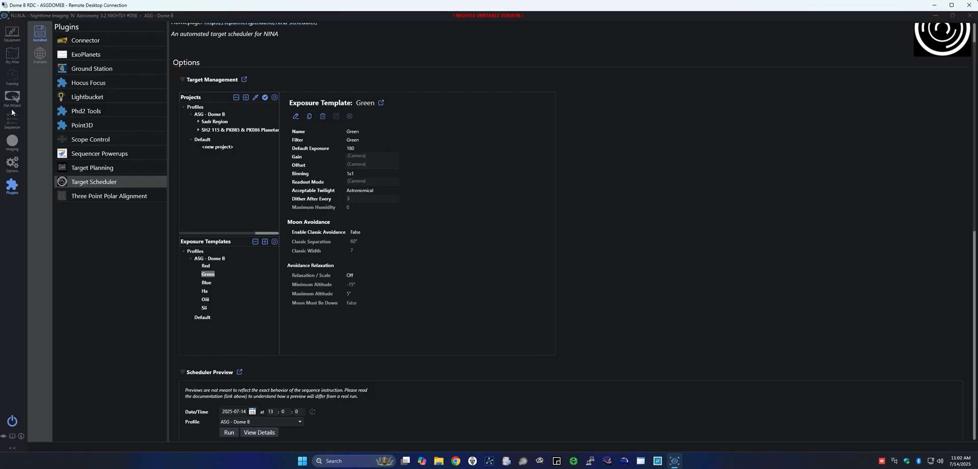
click(12, 124)
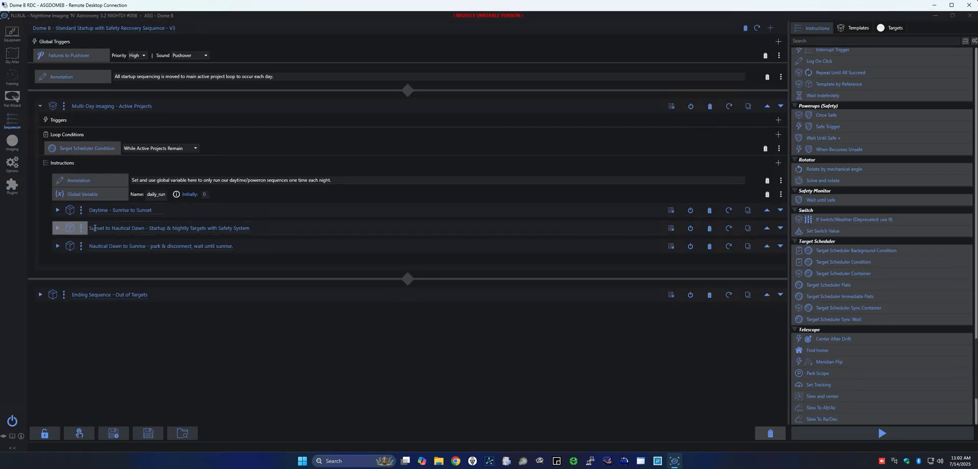
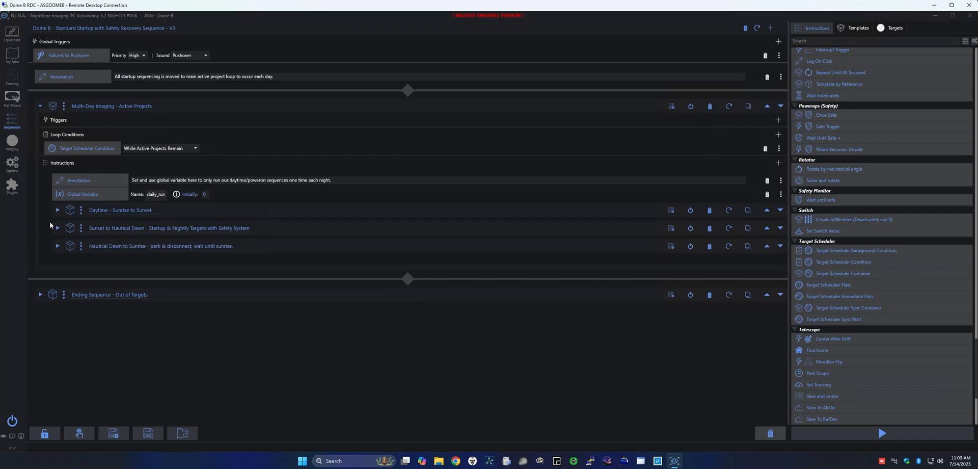
Review the instructions inside the Daytime - Sunrise to Sunset container and collapse it again.
click(58, 210)
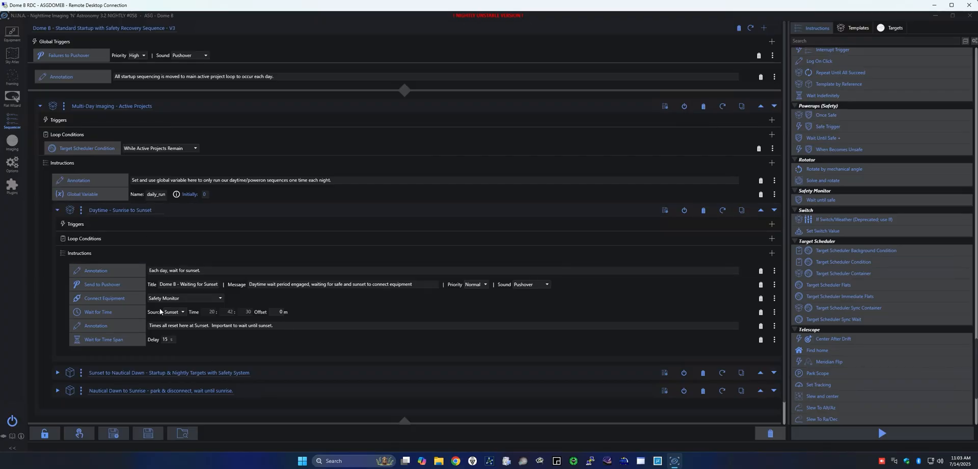
scroll(168, 282, down, 2)
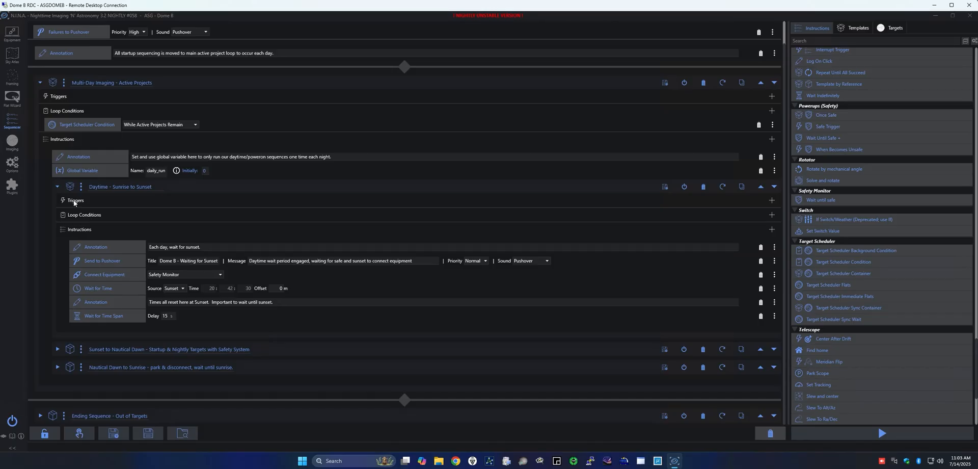
click(57, 187)
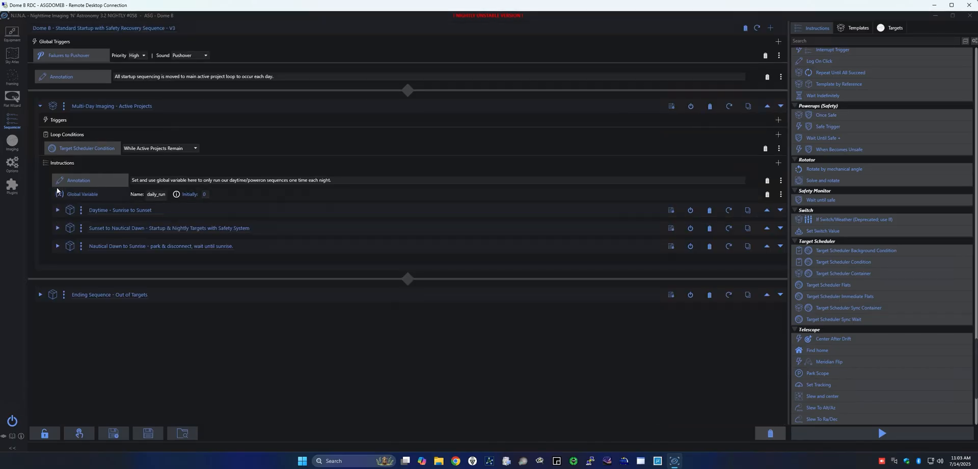
Compare the loop conditions of the Sunset to Nautical Dawn container with the Sadr Region and SH2 115 project settings in Target Scheduler.
click(56, 227)
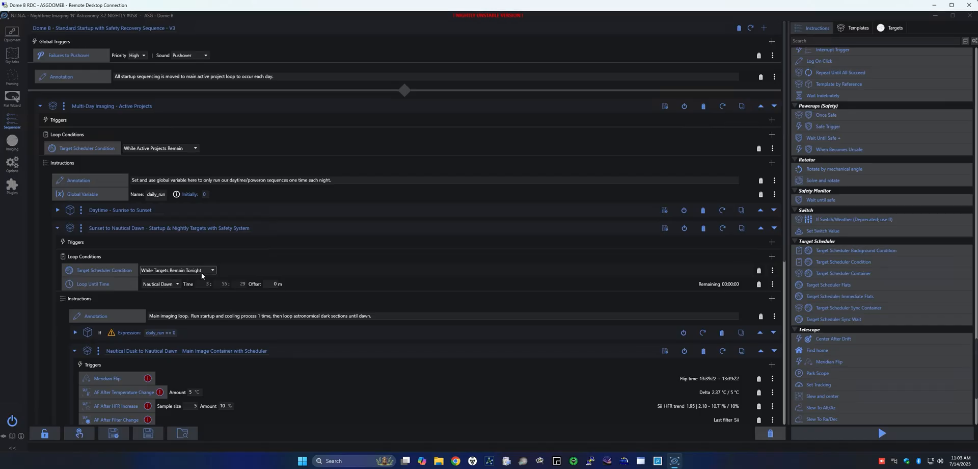
click(12, 186)
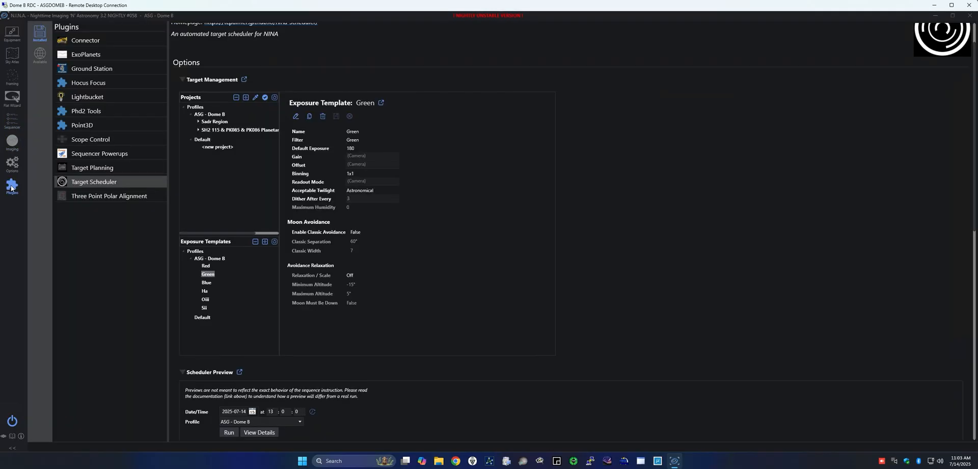
click(228, 132)
click(194, 122)
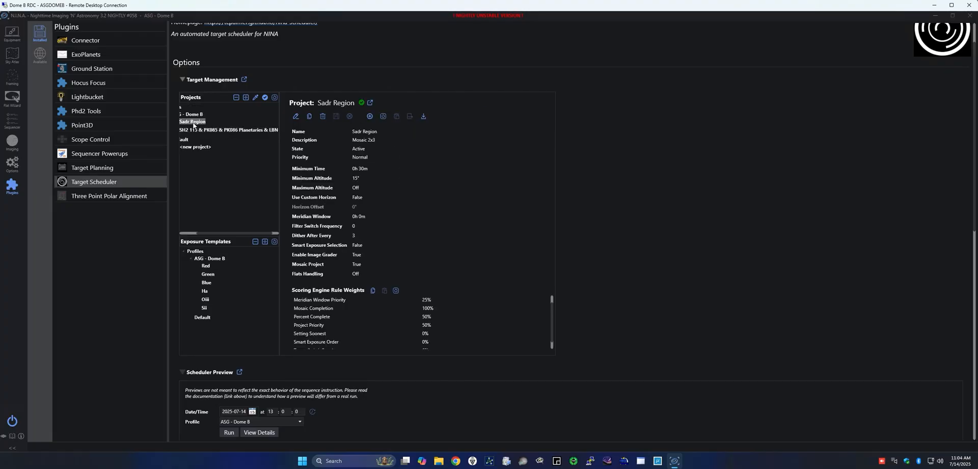
click(196, 130)
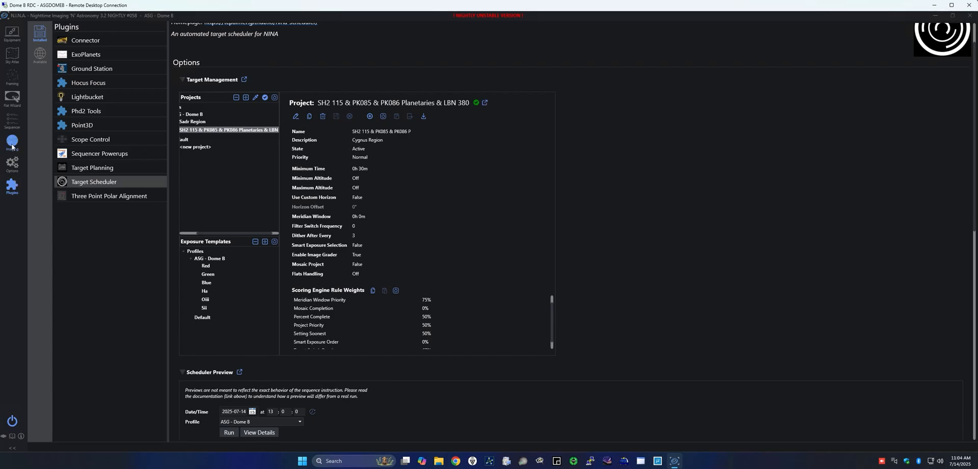
click(12, 122)
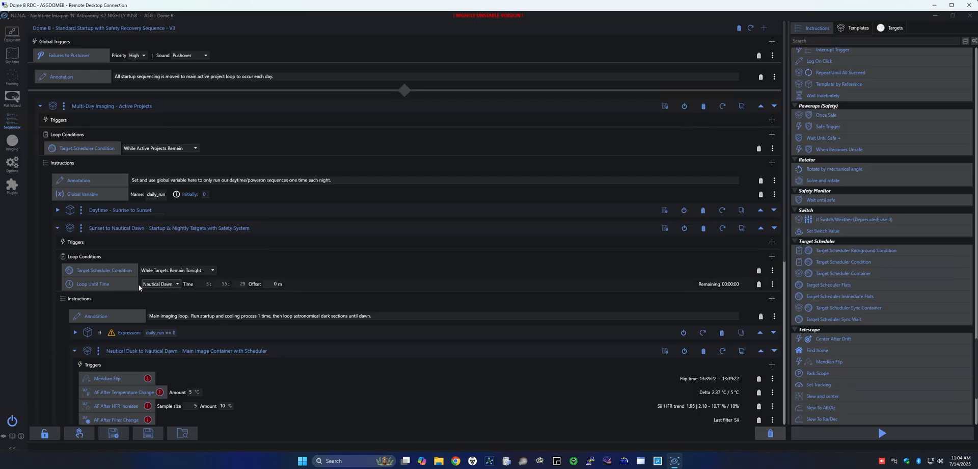
Compare the Green template's acceptable twilight with the Nautical Dawn loop end time in the sequence.
click(12, 186)
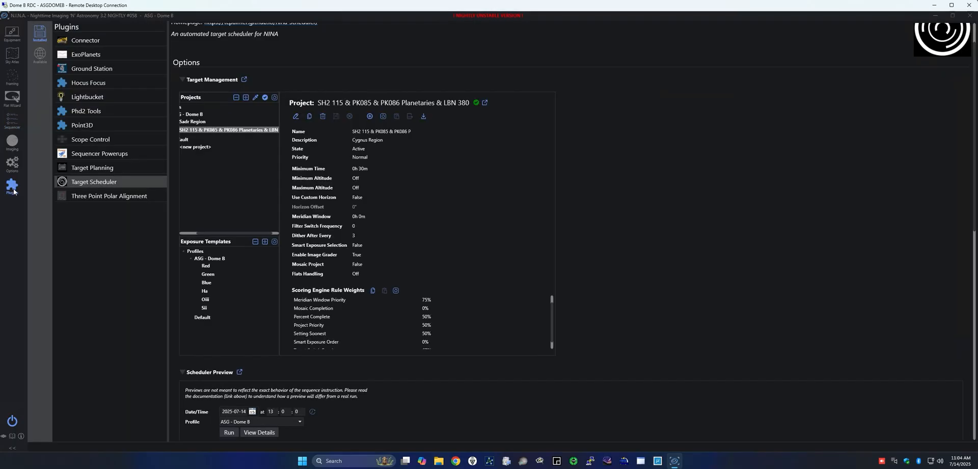
click(207, 274)
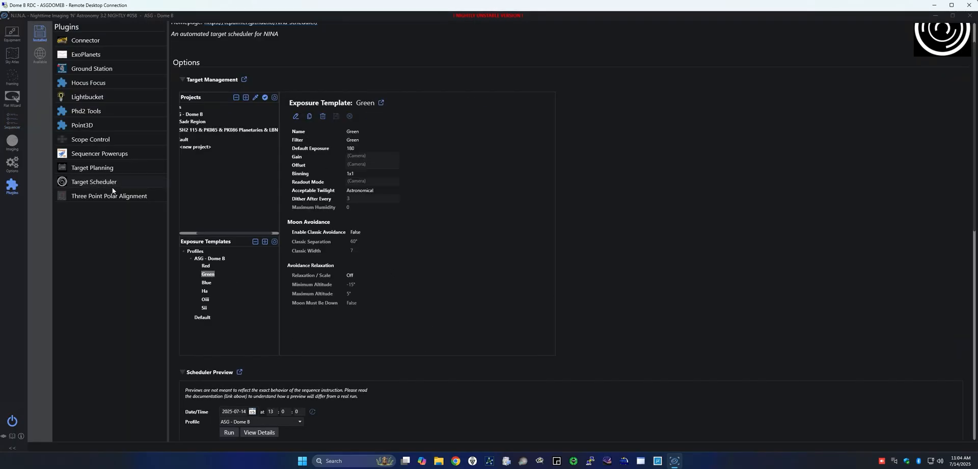
click(12, 121)
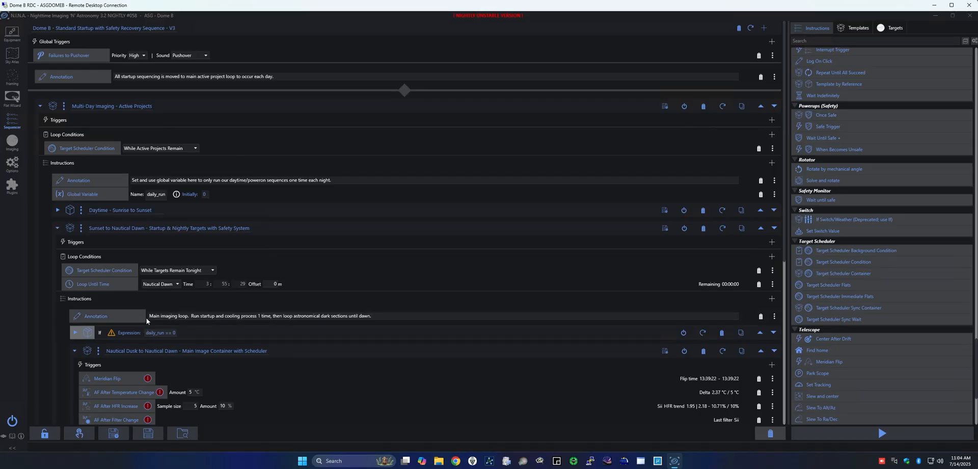
Review the main image container's triggers, loop conditions and instructions, and collapse it together with the Sunset to Nautical Dawn container.
scroll(190, 295, down, 2)
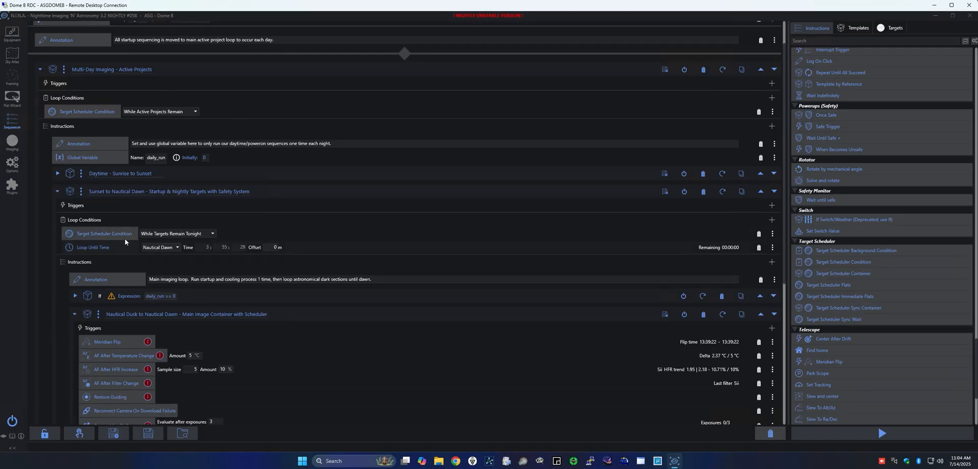
scroll(145, 234, down, 4)
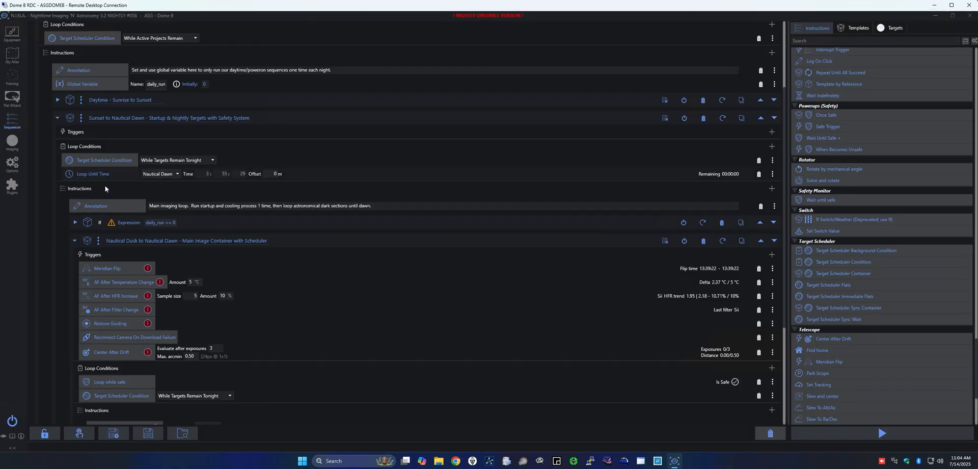
scroll(107, 201, down, 2)
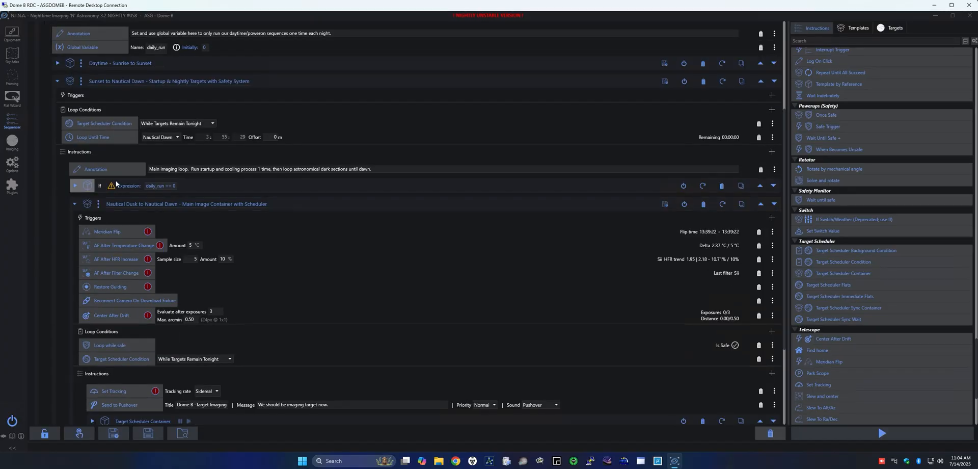
scroll(118, 234, down, 4)
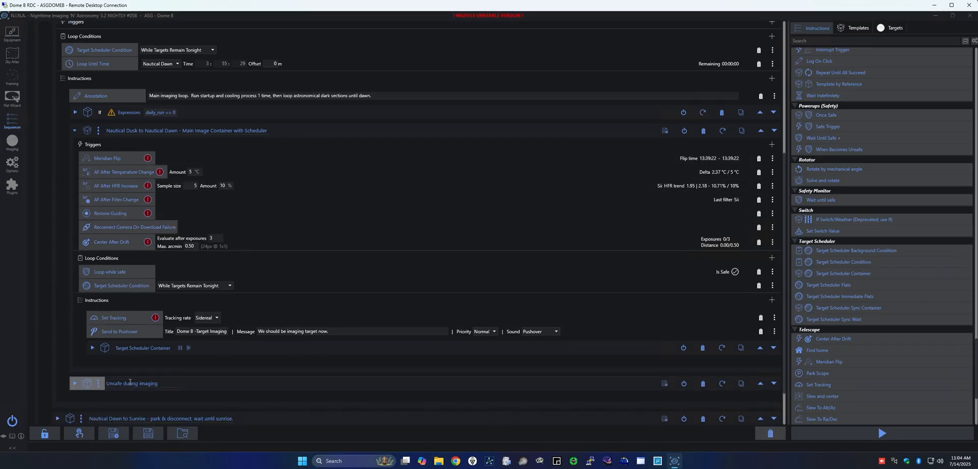
click(74, 130)
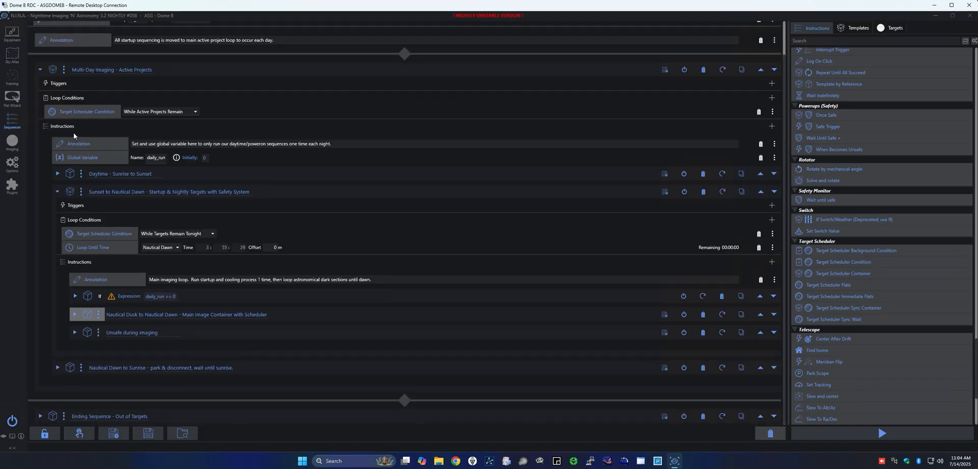
click(57, 191)
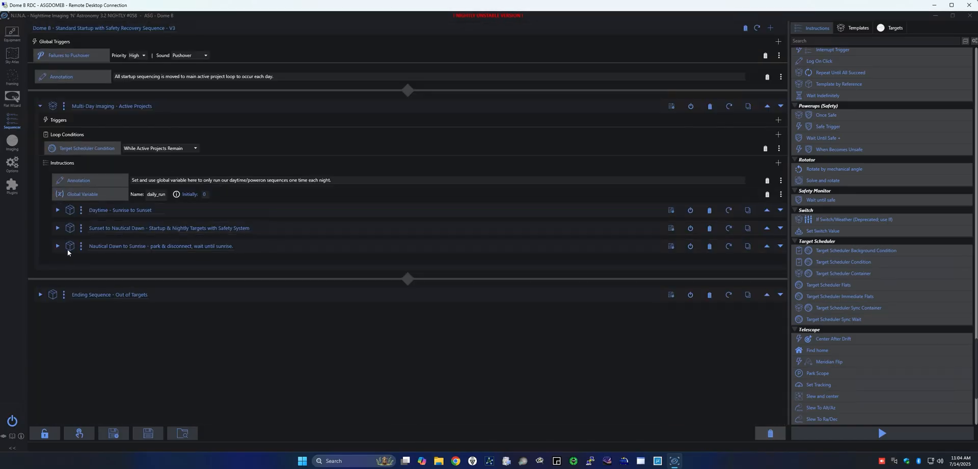
Reopen the Sunset to Nautical Dawn container, expand its daily_run == 0 condition, and collapse the Nautical Dusk camera cooling block.
click(58, 228)
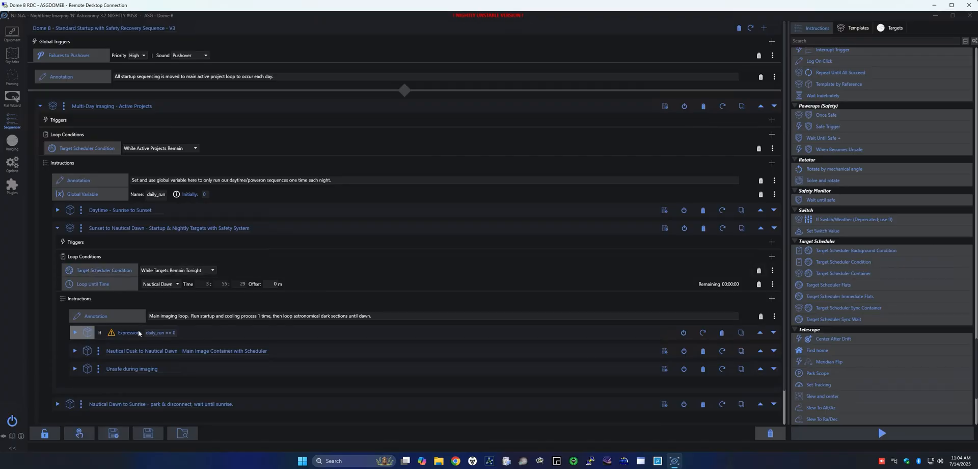
scroll(102, 306, down, 1)
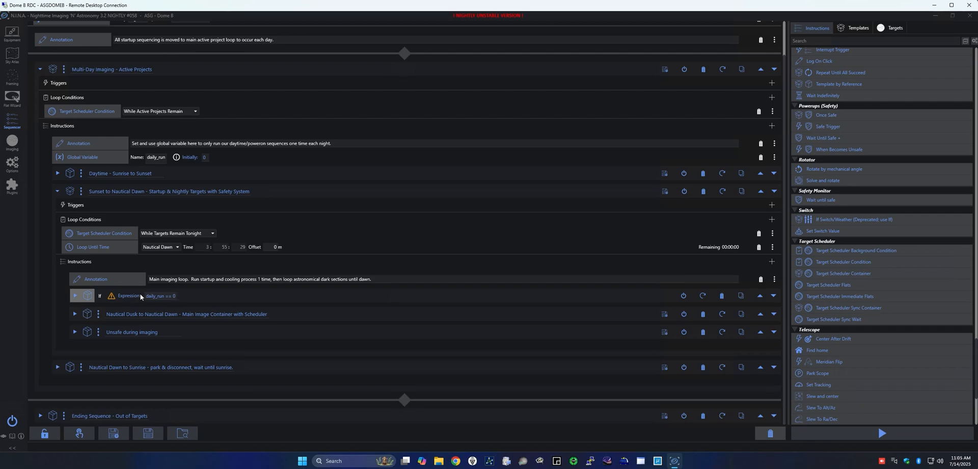
click(76, 296)
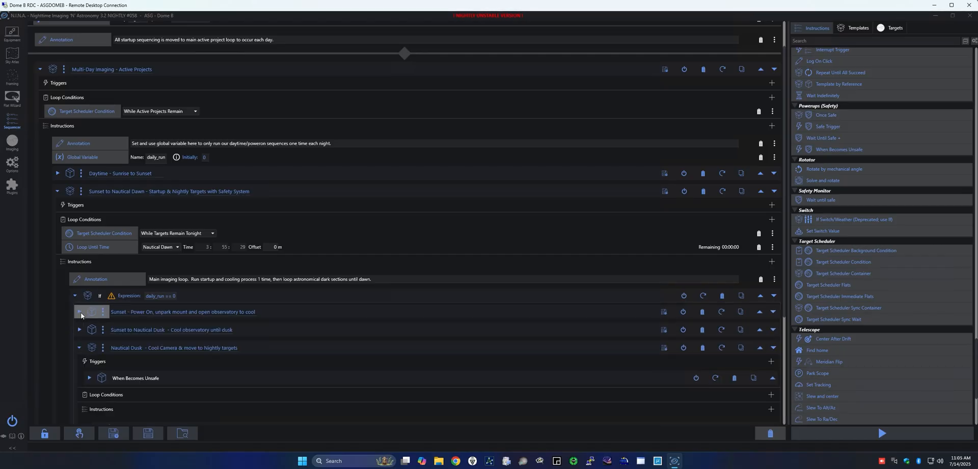
click(80, 349)
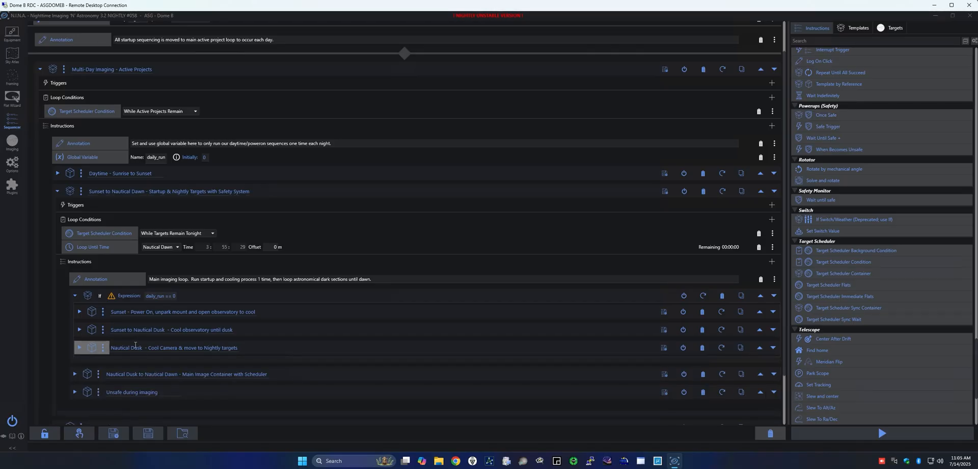
Expand the Sunset - Power On, unpark mount and open observatory to cool container to examine its triggers and instructions.
double_click(131, 314)
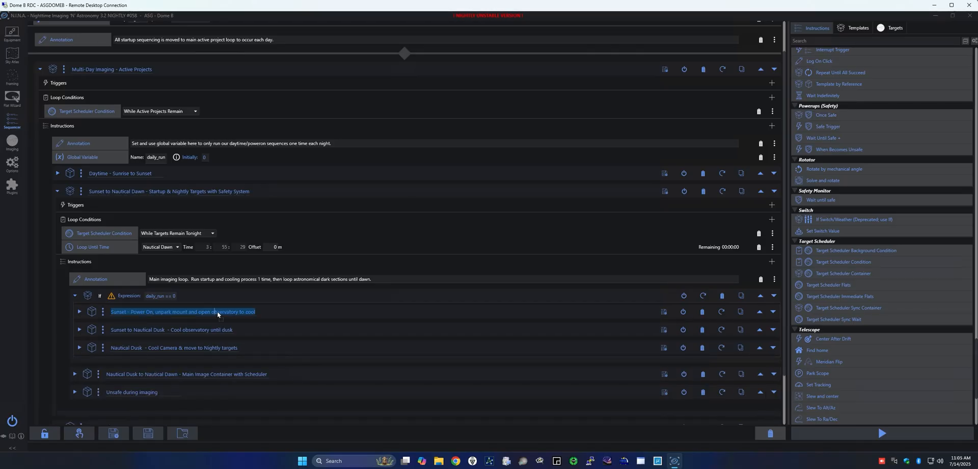
click(132, 312)
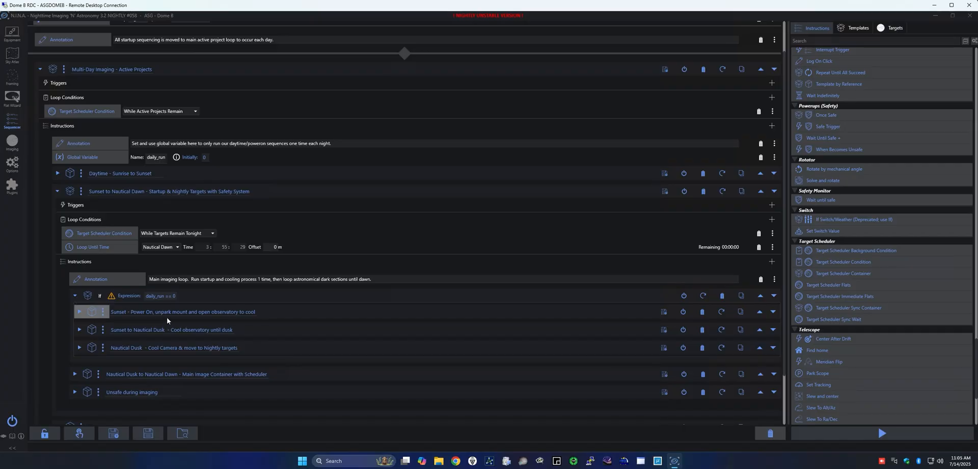
scroll(122, 309, down, 1)
click(79, 294)
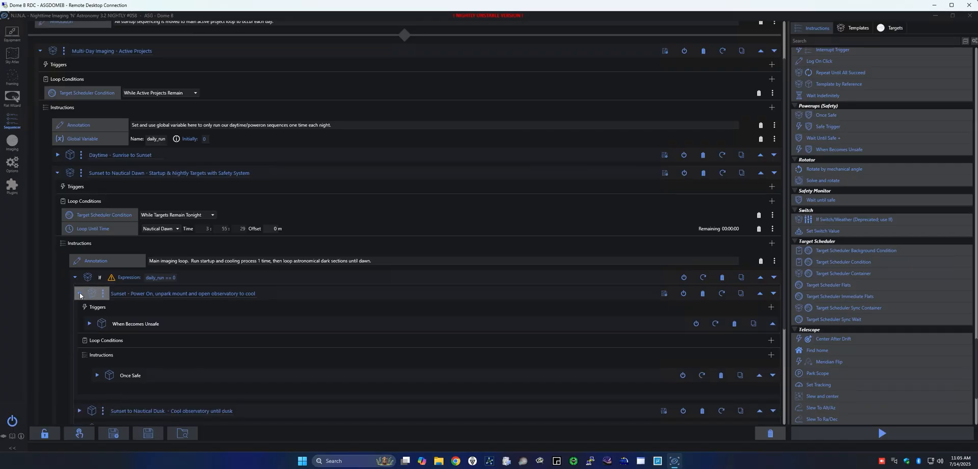
Expand the Once Safe block in the Sunset - Power On container and review its power-on, equipment connection and dome opening instructions.
scroll(131, 293, down, 4)
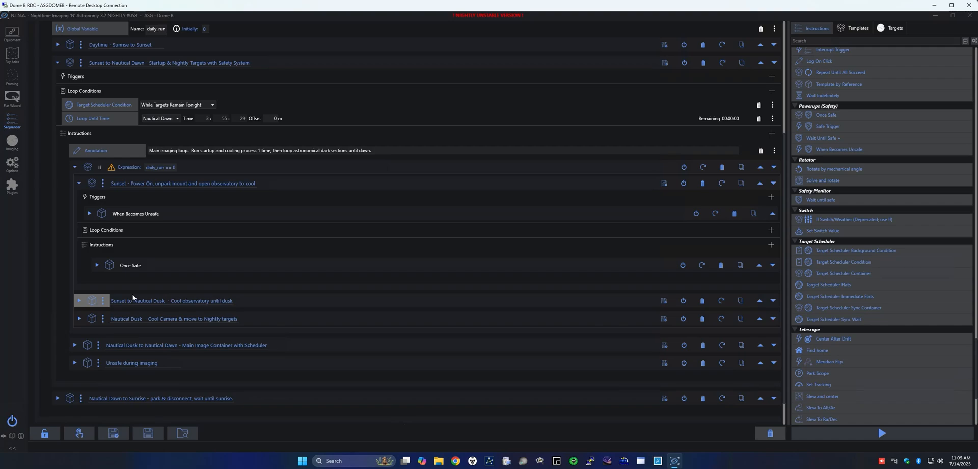
click(96, 264)
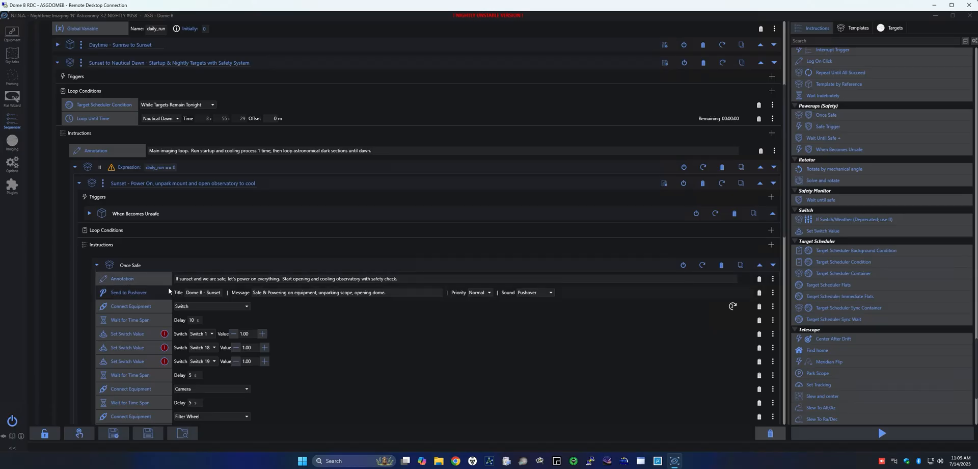
scroll(175, 283, down, 1)
scroll(176, 283, down, 3)
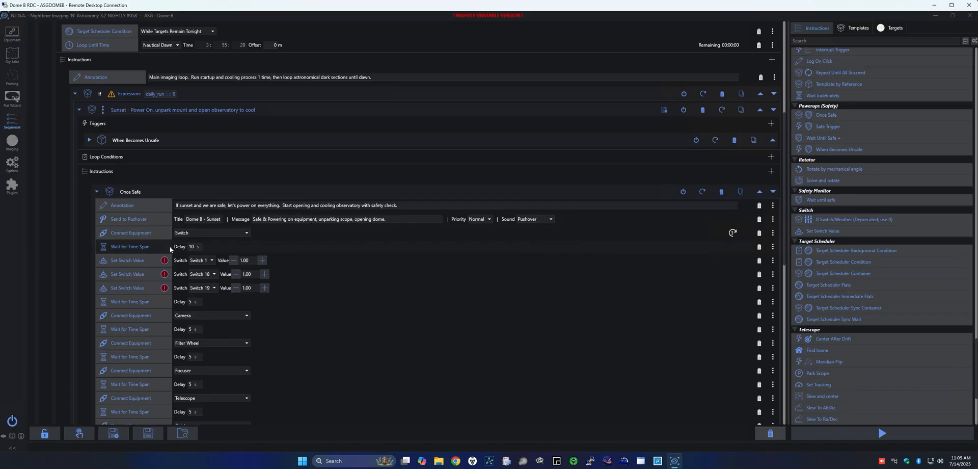
scroll(191, 285, down, 8)
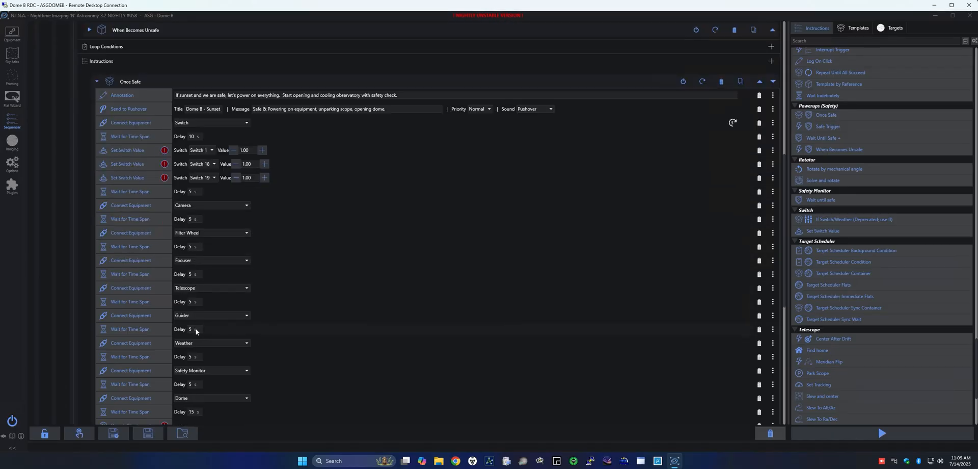
scroll(196, 305, down, 4)
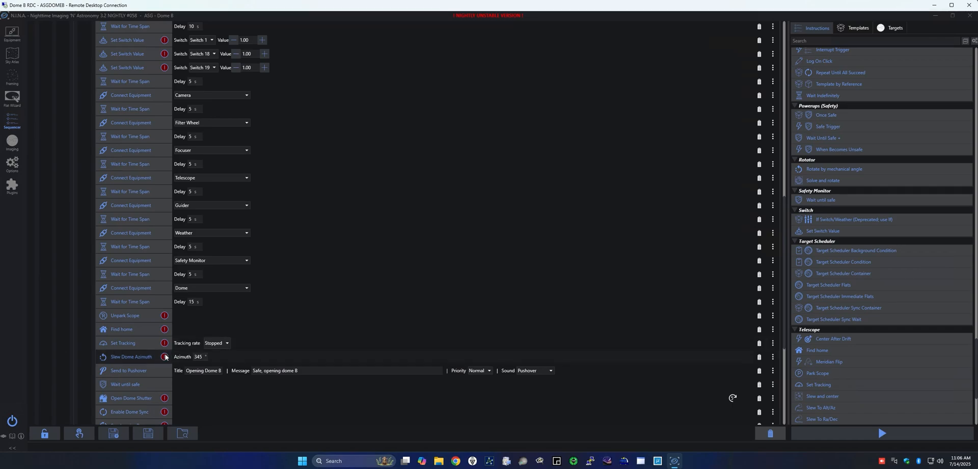
scroll(165, 363, down, 2)
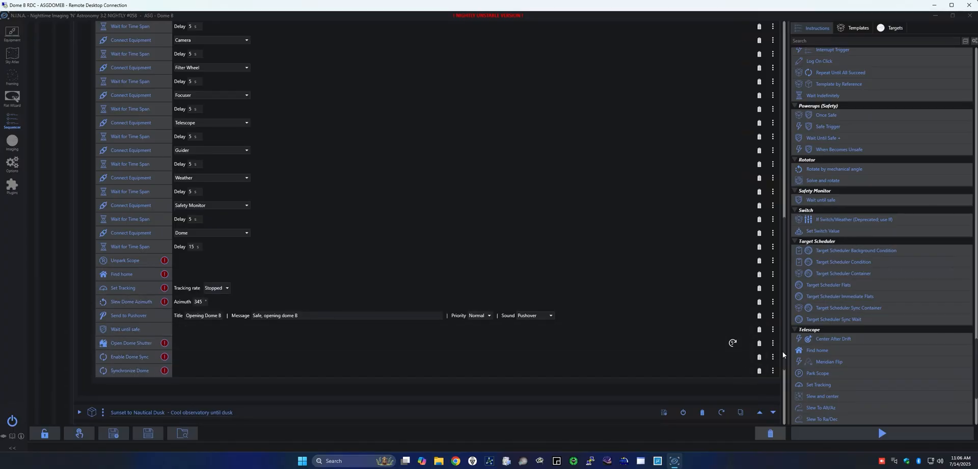
drag(785, 353, 783, 280)
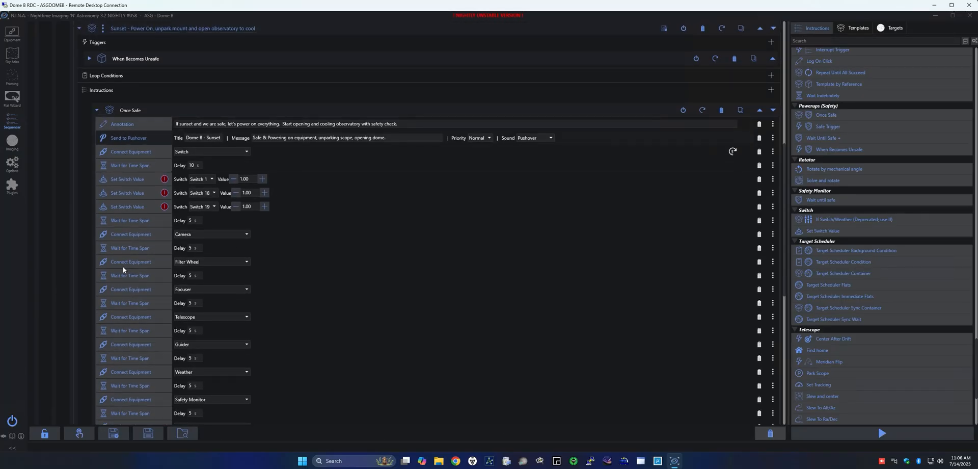
Expand the sunset container's When Becomes Unsafe trigger, compare it with the Once Safe instructions, and collapse Once Safe and the container.
click(89, 60)
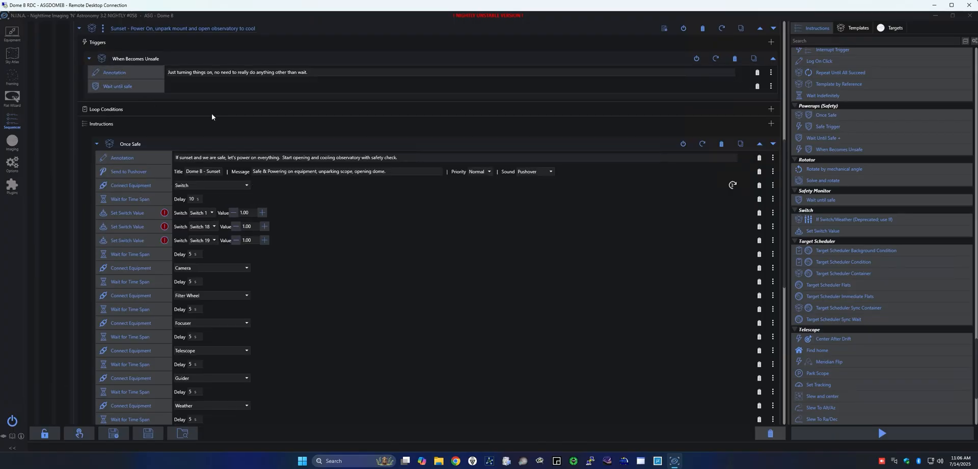
scroll(211, 191, down, 3)
scroll(211, 191, down, 3)
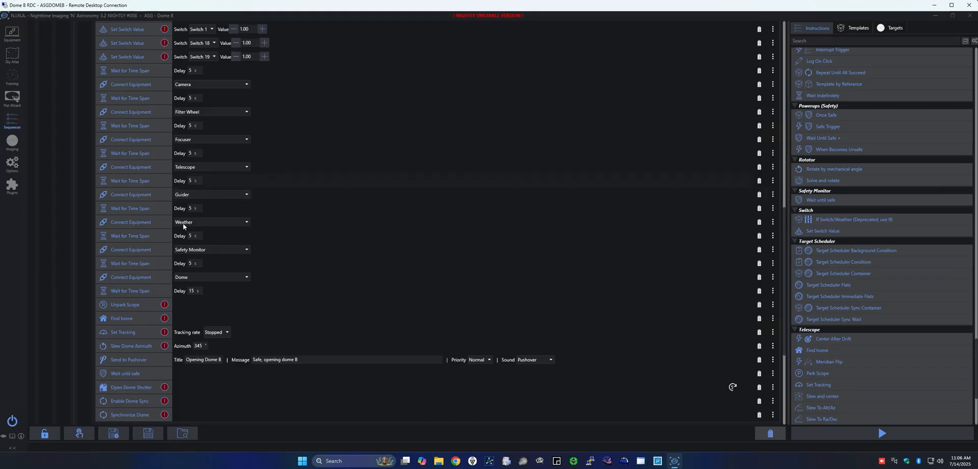
scroll(186, 221, down, 3)
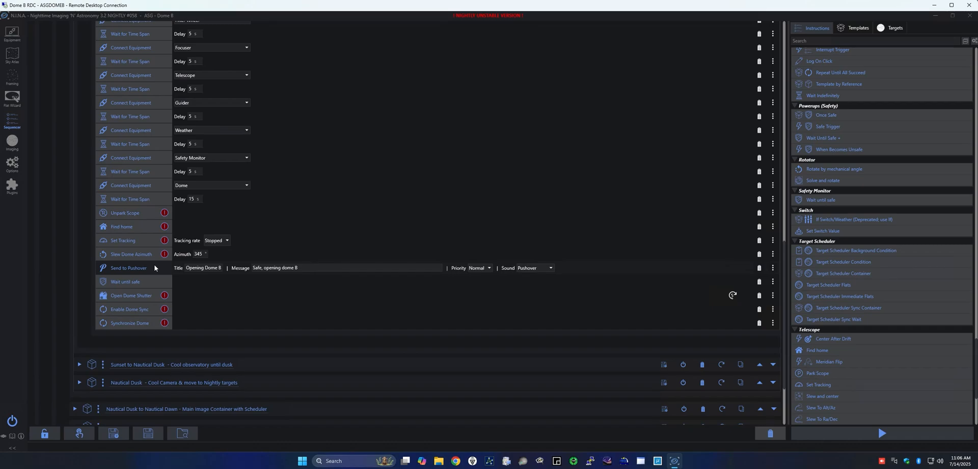
scroll(163, 292, up, 3)
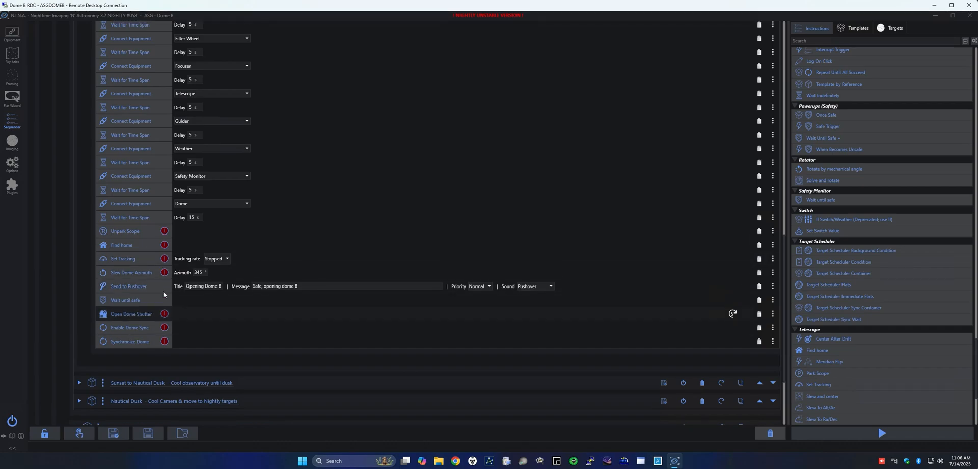
scroll(150, 273, up, 8)
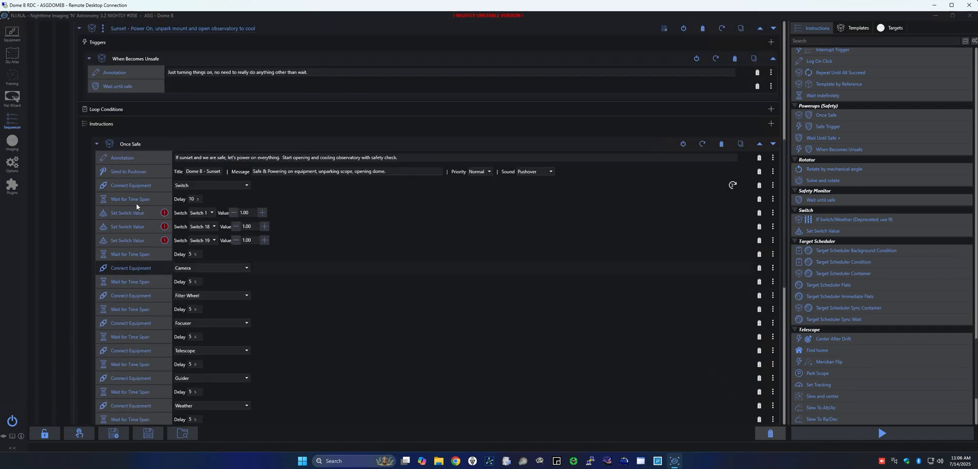
click(96, 147)
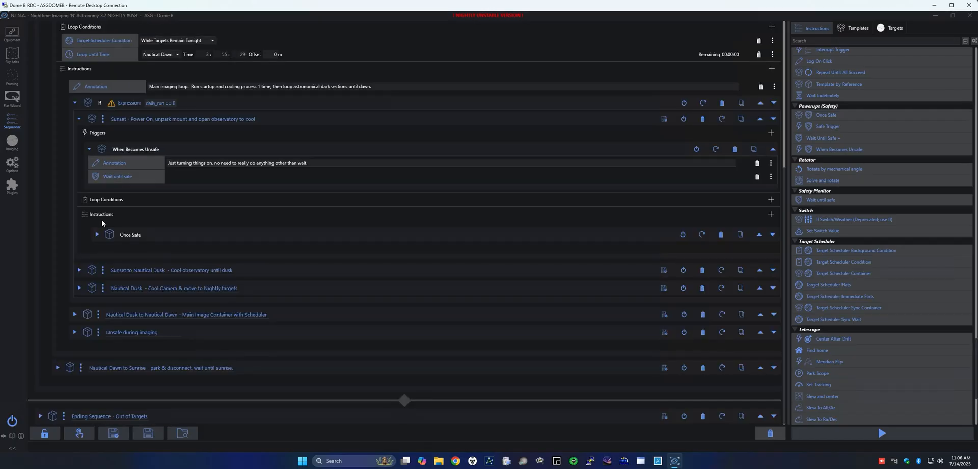
click(80, 120)
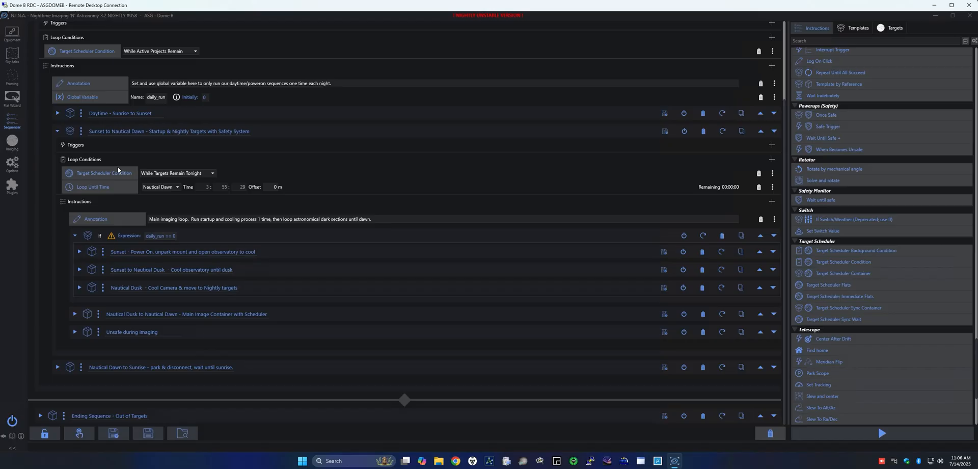
Review the Sunset to Nautical Dusk container's loop end time, wait instruction and When Becomes Unsafe trigger, and collapse it.
click(79, 271)
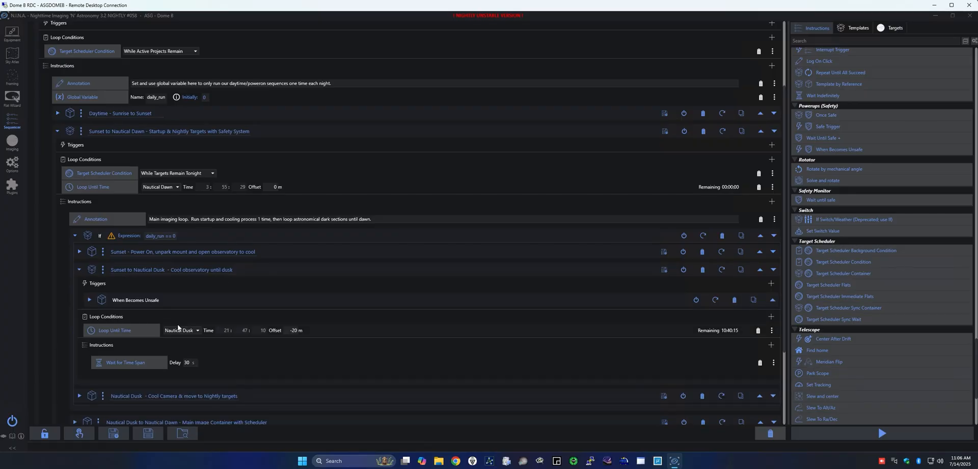
scroll(178, 327, down, 2)
scroll(178, 327, down, 1)
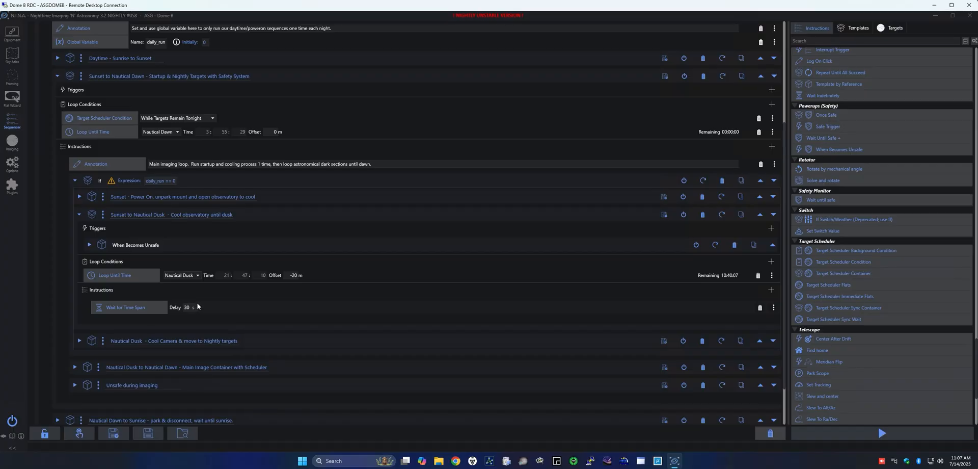
click(89, 246)
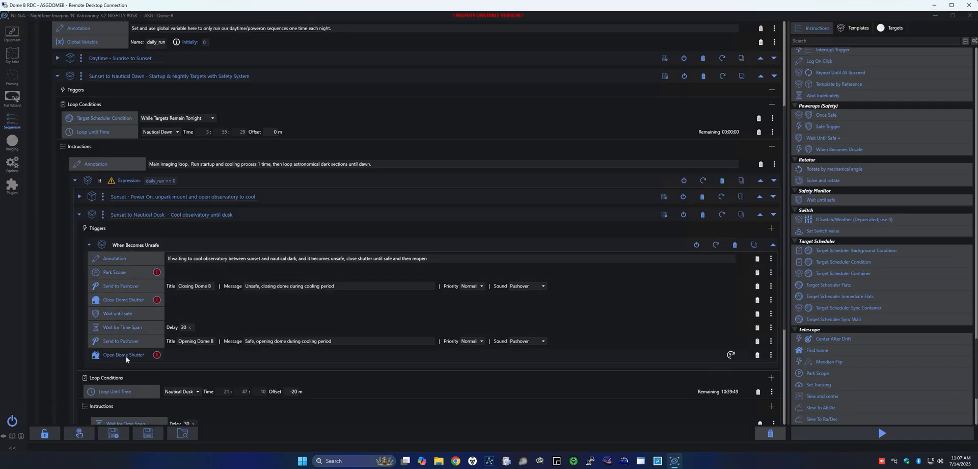
click(88, 245)
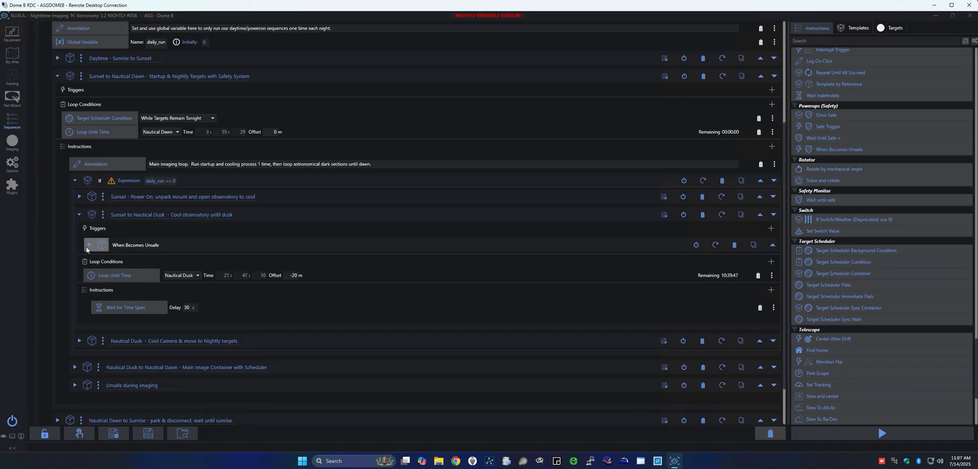
click(79, 214)
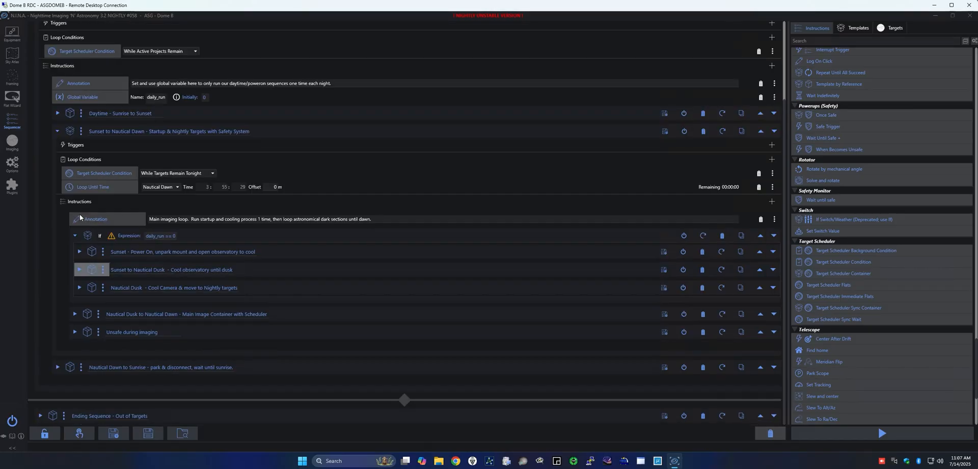
Expand the Nautical Dusk - Cool Camera container's Once Safe block, read through its instructions, and collapse the container.
click(79, 288)
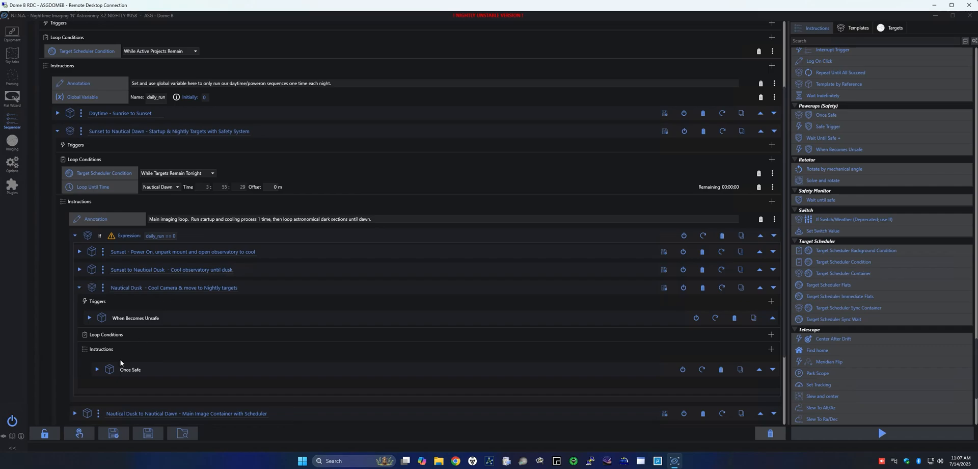
click(96, 372)
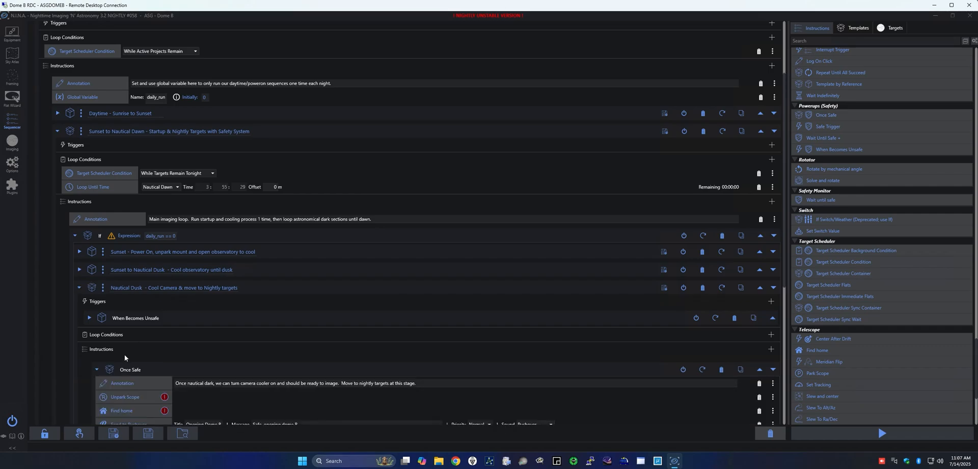
scroll(125, 353, down, 5)
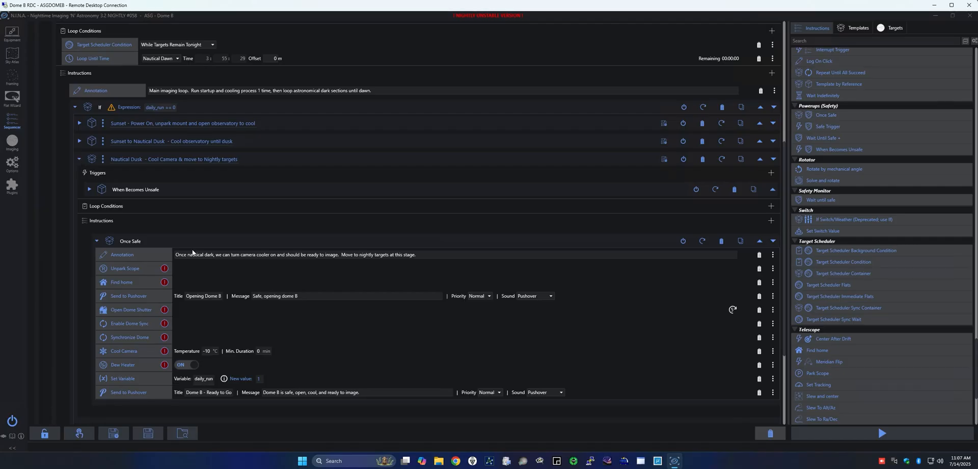
click(79, 159)
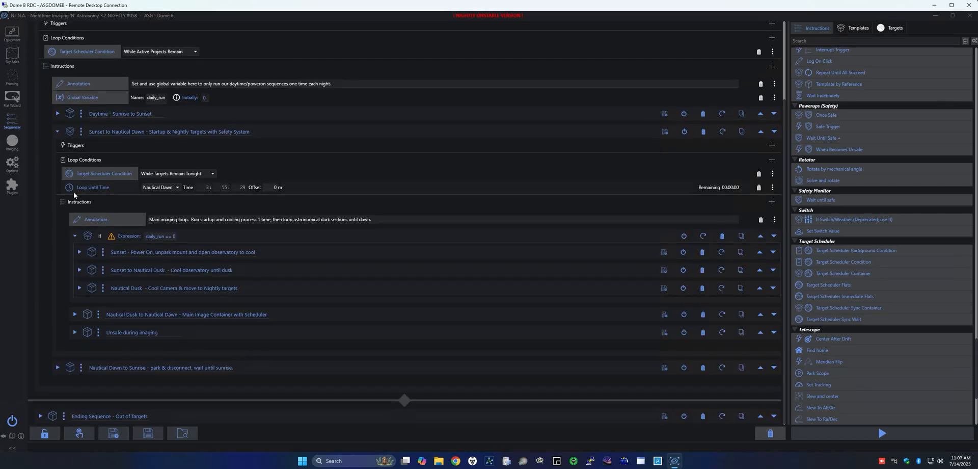
Reopen the Nautical Dusk camera cooling container, check how Once Safe sets daily_run against the daily_run == 0 condition, and collapse it.
click(79, 288)
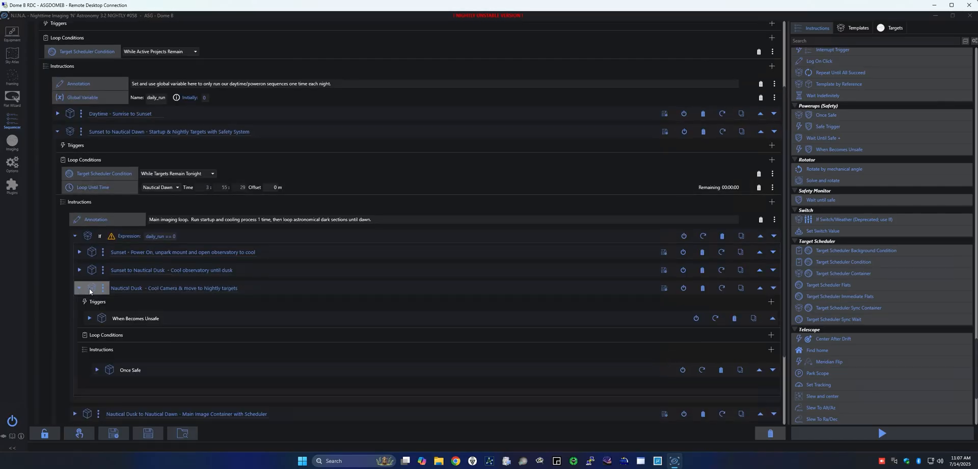
scroll(92, 290, down, 3)
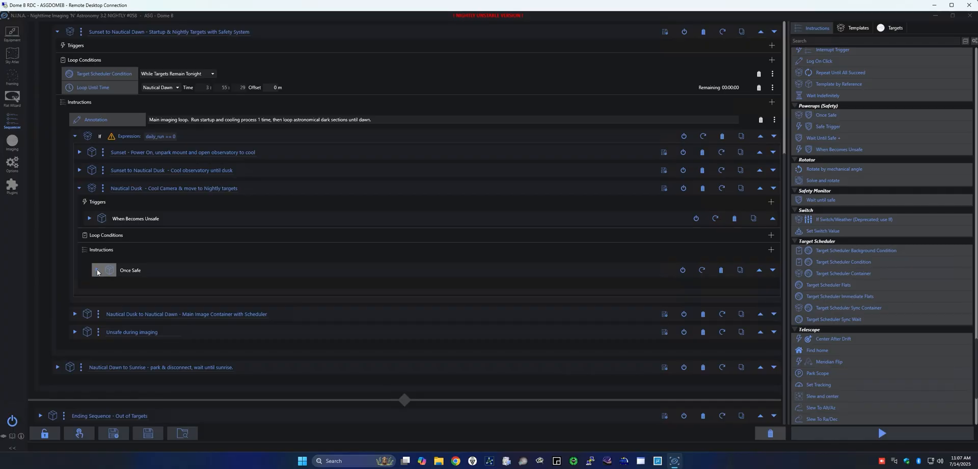
click(96, 271)
scroll(164, 266, down, 2)
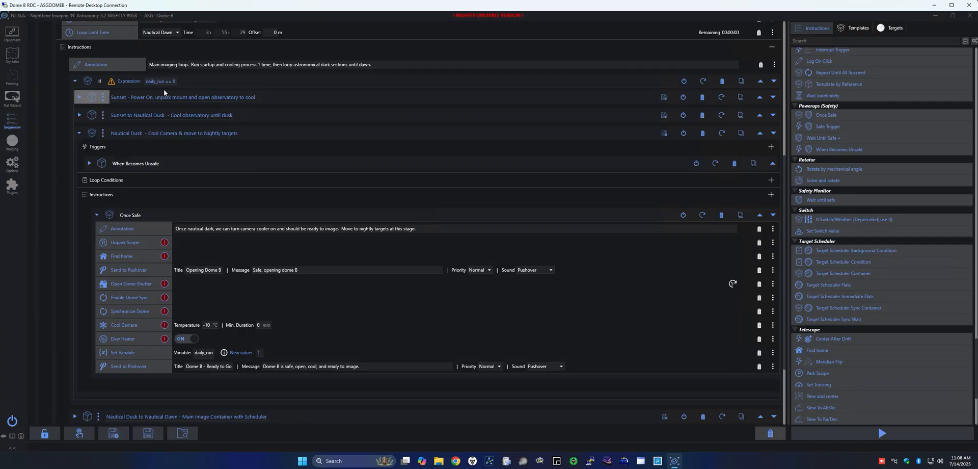
click(78, 133)
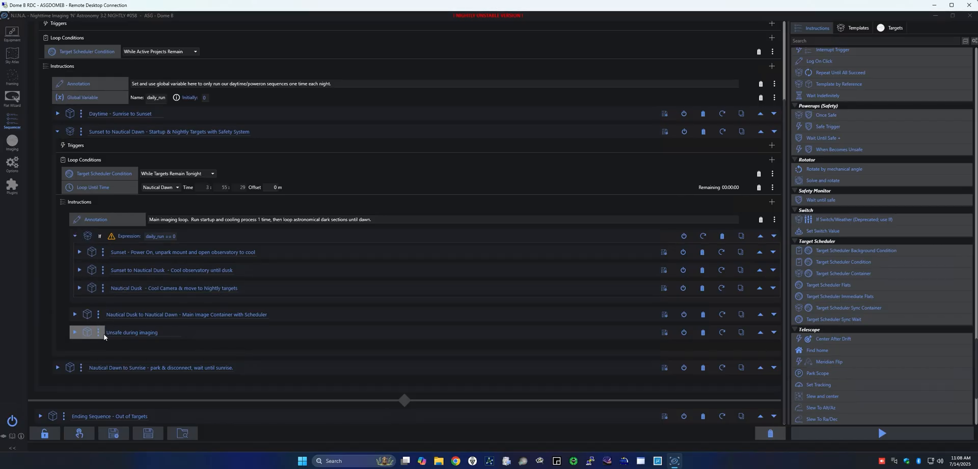
Expand the Unsafe during imaging container, review its shutter closing and reopening instructions, and collapse it.
click(75, 332)
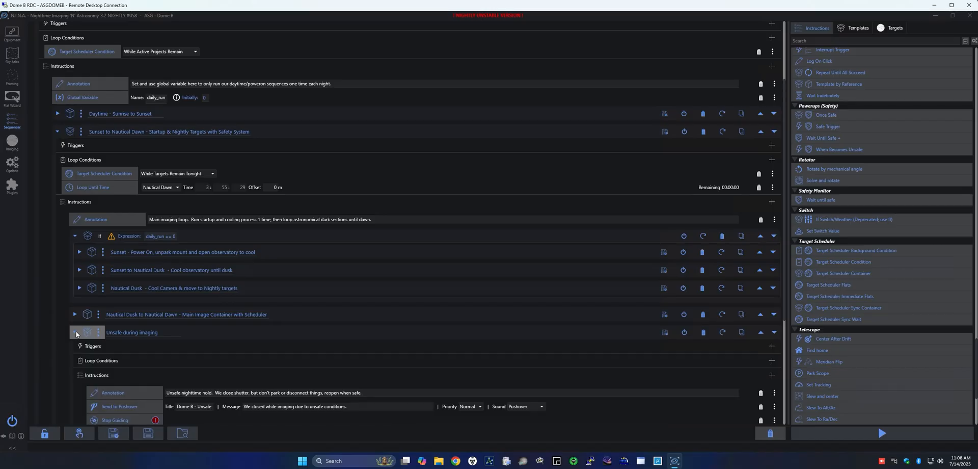
scroll(111, 331, down, 3)
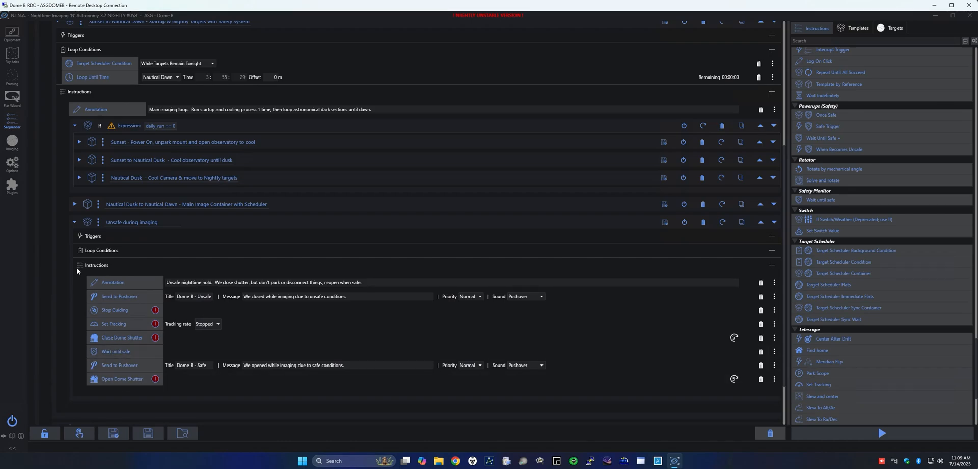
click(74, 222)
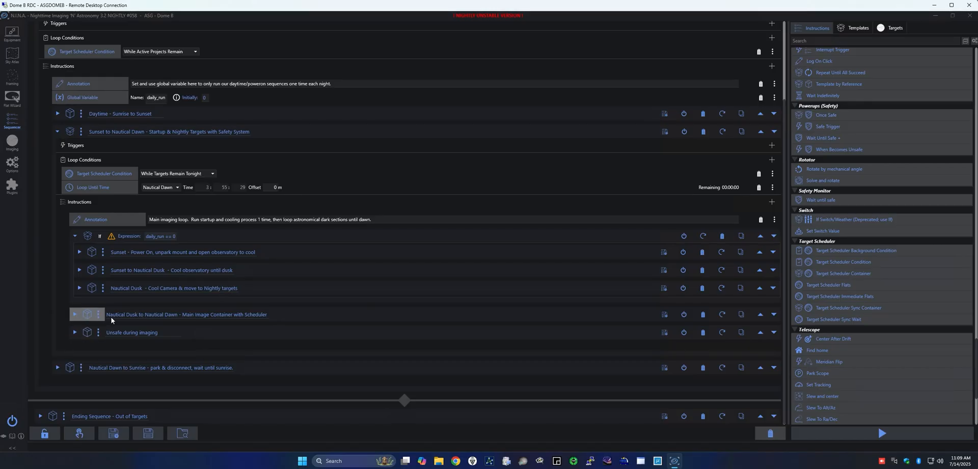
Expand the Nautical Dusk to Nautical Dawn main image container and examine its triggers, loop conditions and instructions.
click(75, 314)
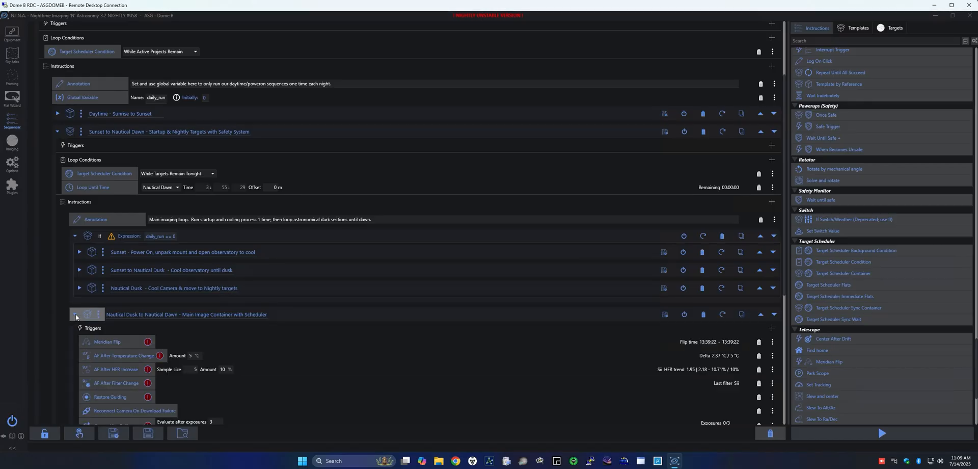
scroll(180, 318, down, 1)
scroll(180, 318, down, 5)
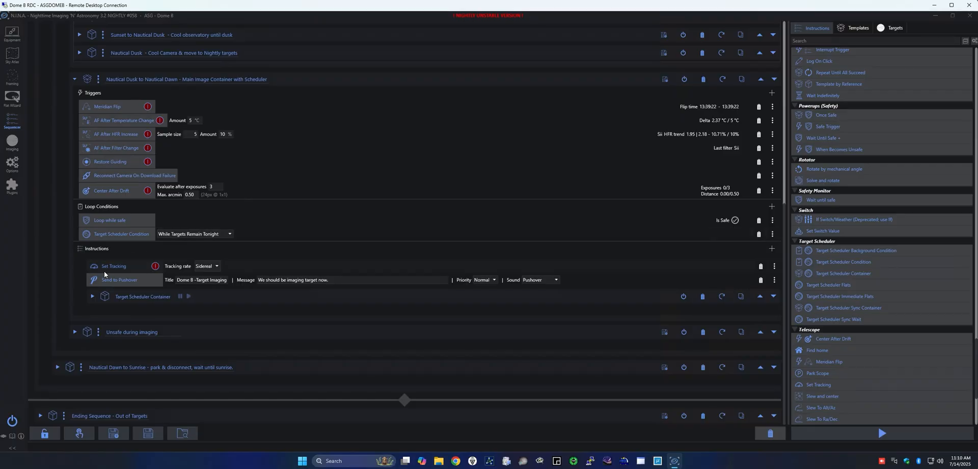
Expand the Target Scheduler Container and its Custom Event Containers, and check the Triggers event container.
click(92, 297)
scroll(200, 286, down, 3)
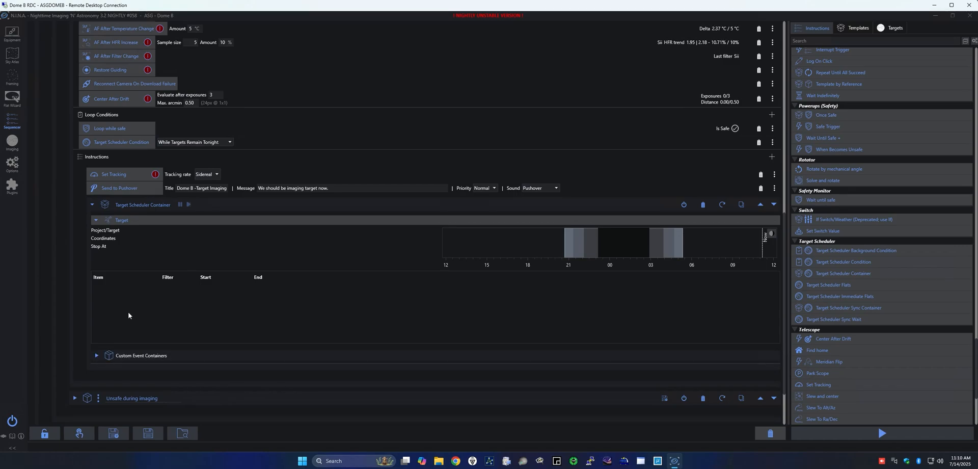
click(96, 355)
scroll(127, 357, down, 5)
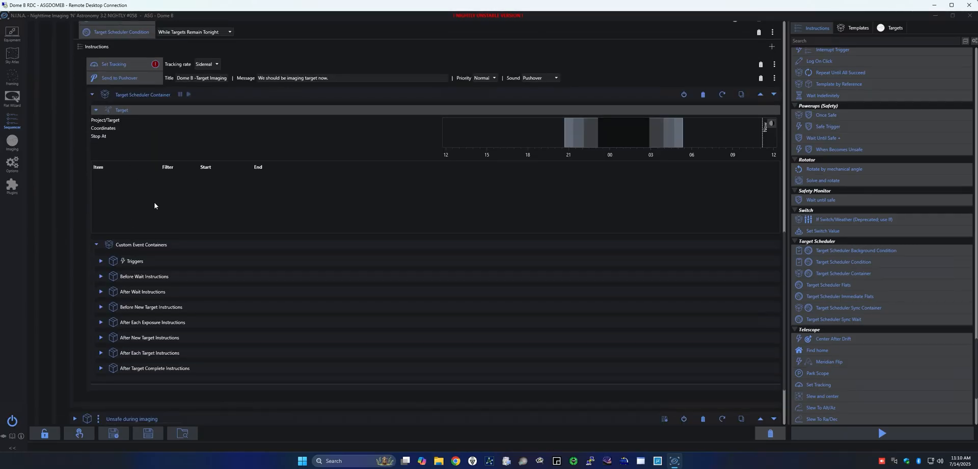
click(100, 261)
click(101, 260)
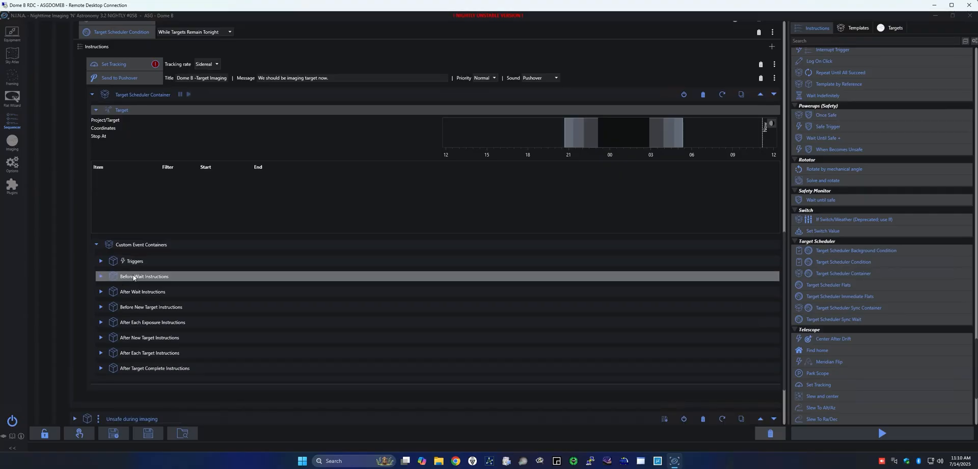
Check the contents of the Before Wait Instructions and After Wait Instructions event containers, collapsing each one again.
click(100, 276)
click(101, 276)
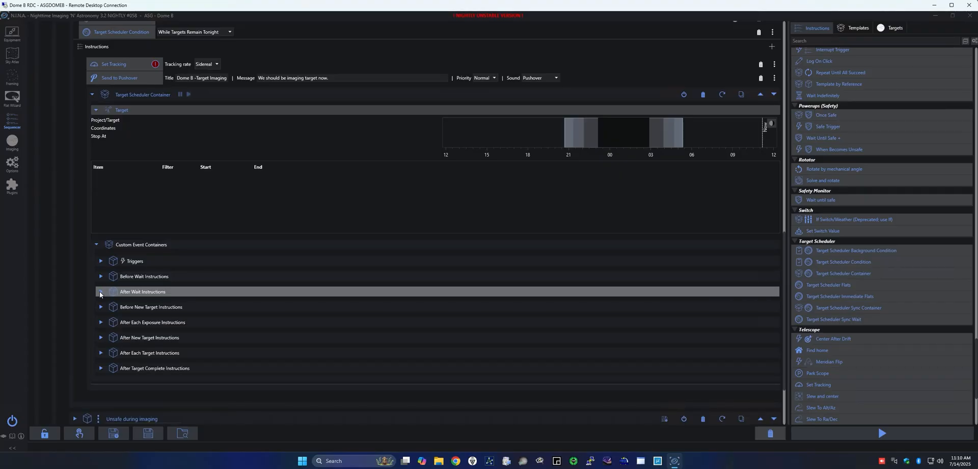
click(101, 292)
click(101, 292)
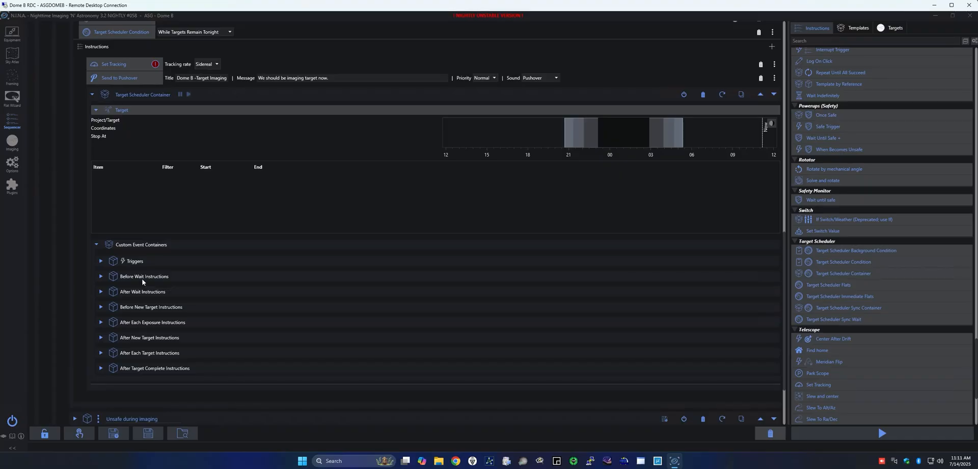
Compare the main image container's triggers with the Triggers event container inside the Target Scheduler Container.
scroll(138, 262, up, 3)
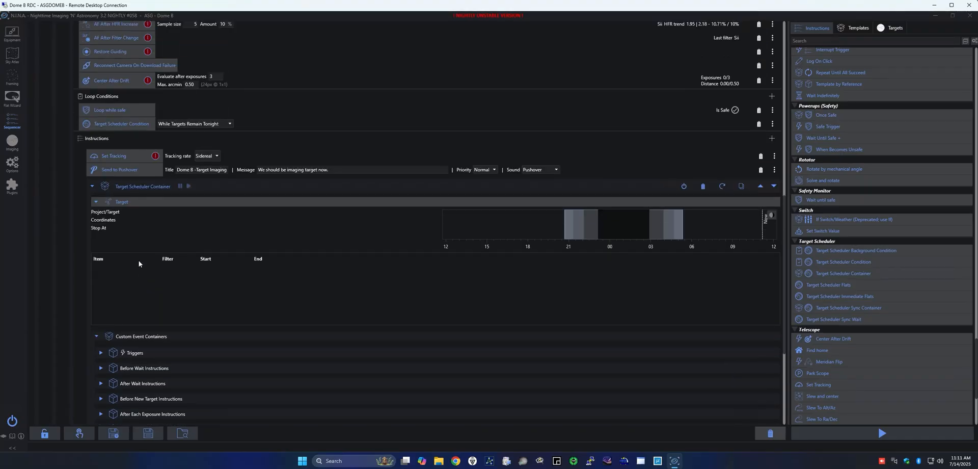
scroll(124, 202, up, 3)
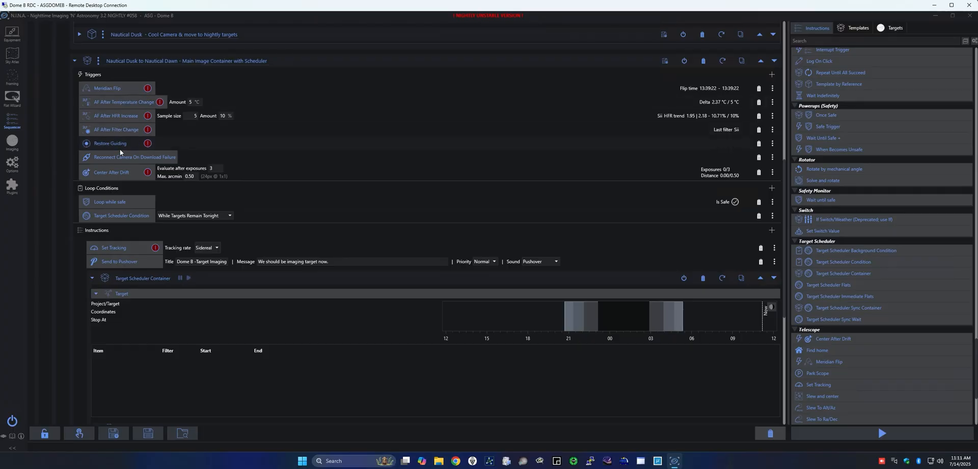
scroll(120, 149, down, 3)
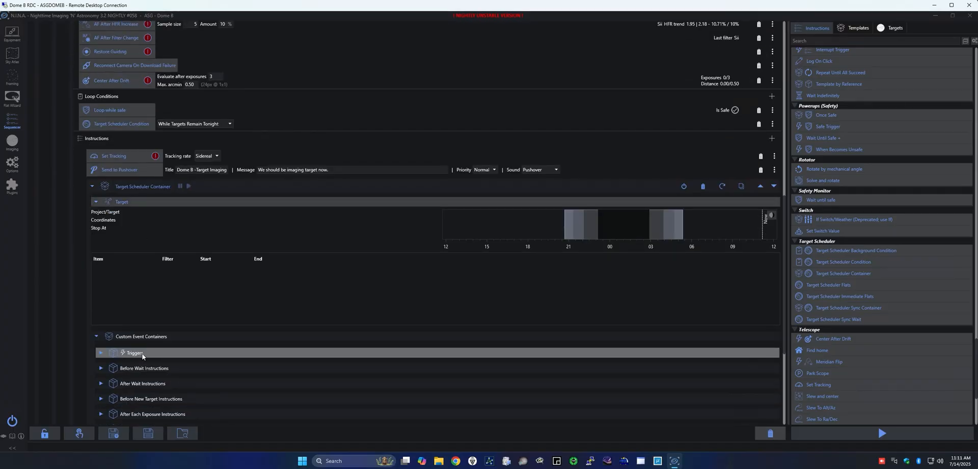
click(143, 354)
click(130, 354)
scroll(130, 352, down, 3)
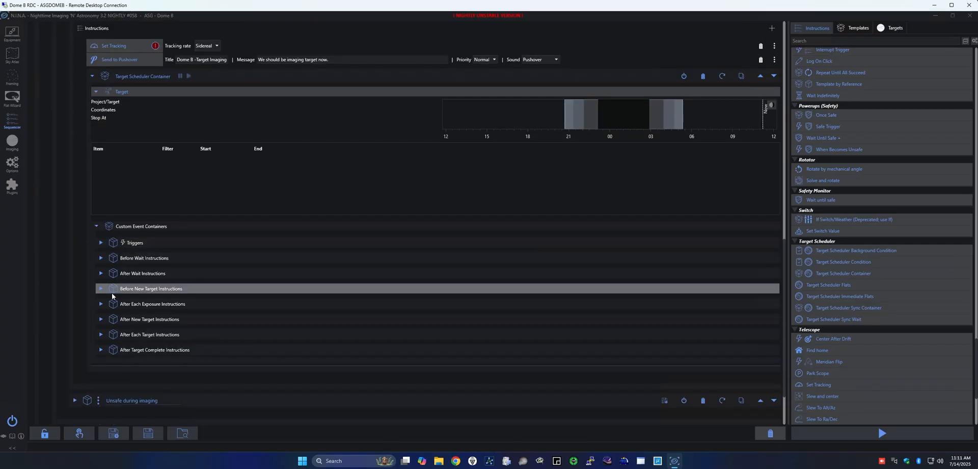
Expand After Target Complete Instructions, review its Send to Pushover message, and collapse it.
click(101, 349)
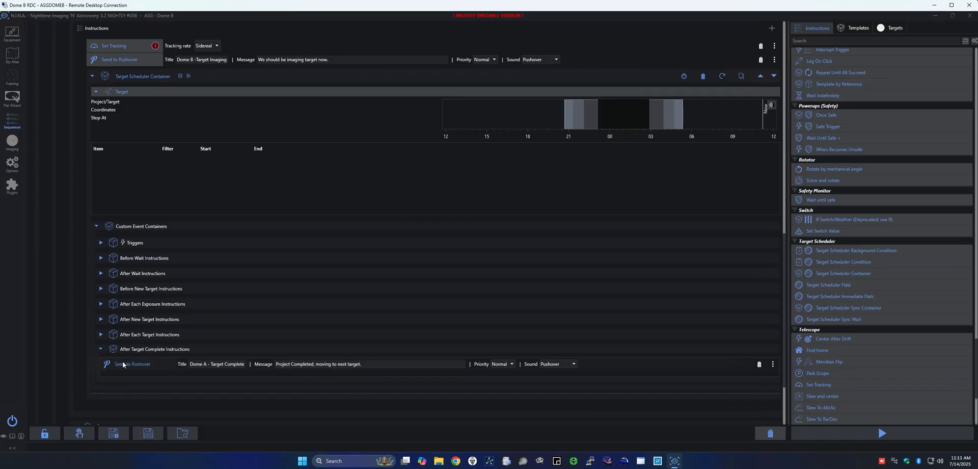
click(101, 350)
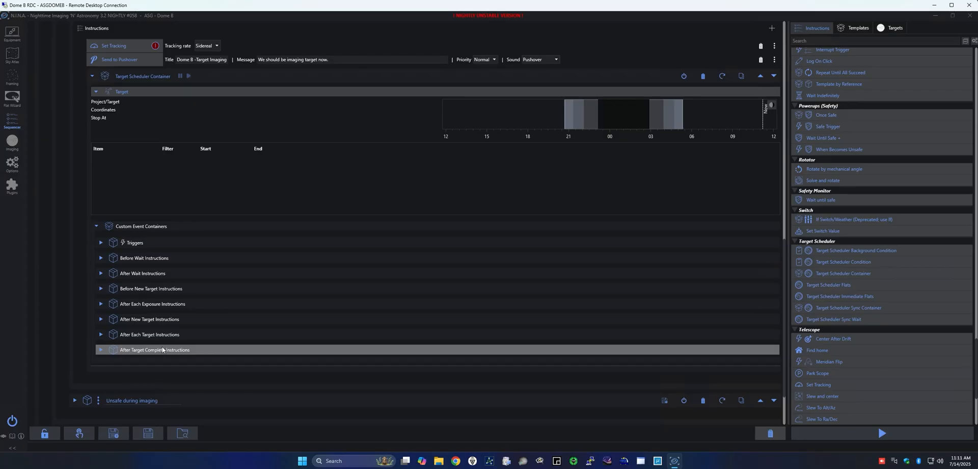
scroll(162, 349, up, 1)
scroll(163, 348, up, 1)
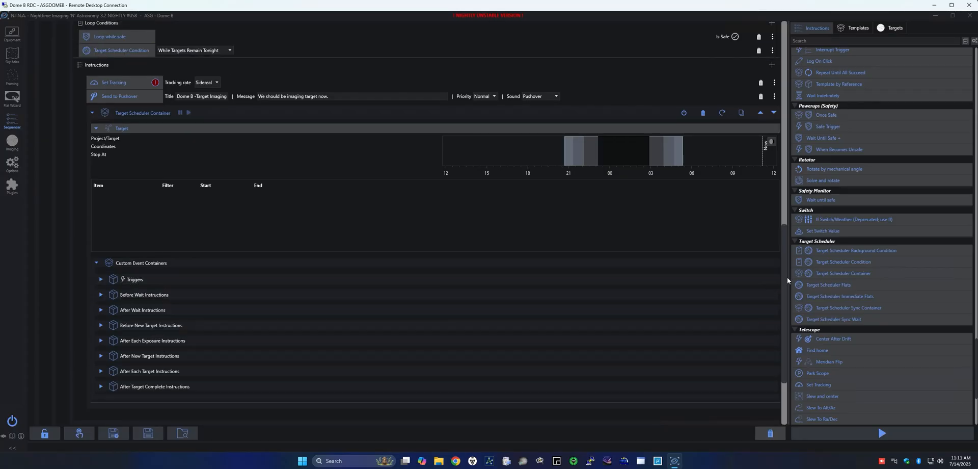
drag(783, 277, 766, 312)
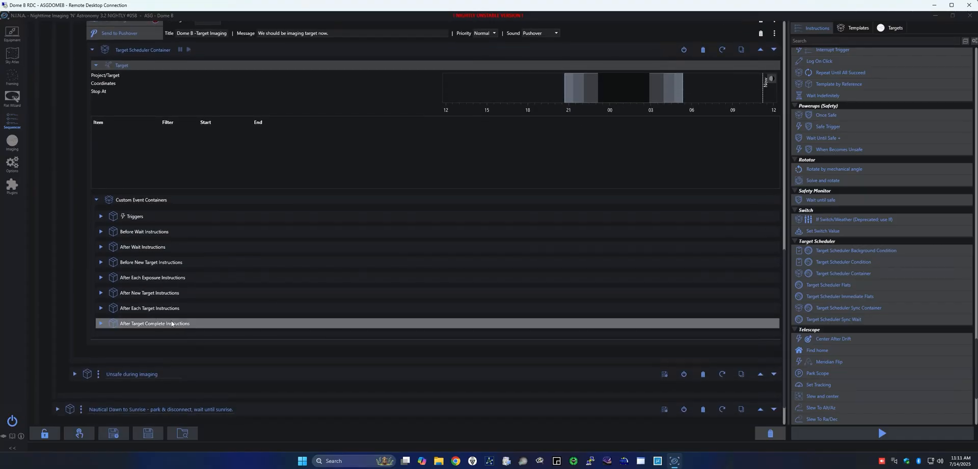
drag(783, 295, 774, 265)
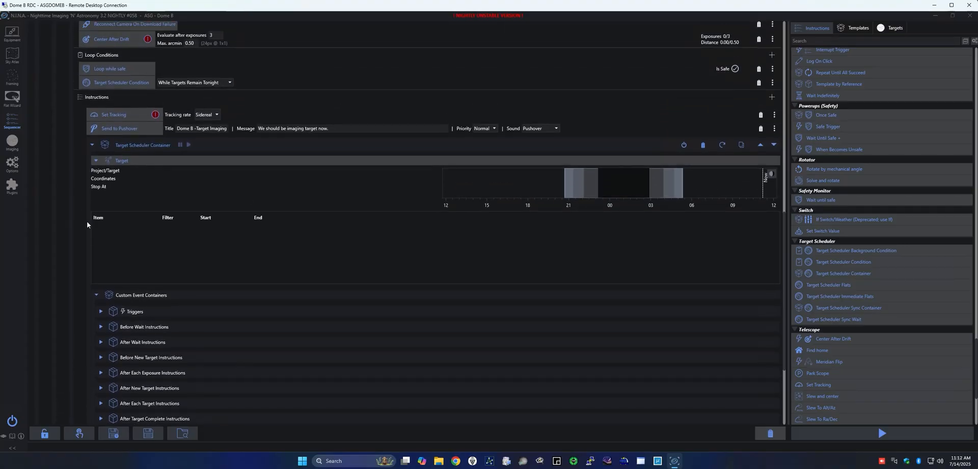
Collapse the Target Scheduler Container inside the main image container, briefly reopening it to check its target area.
click(92, 144)
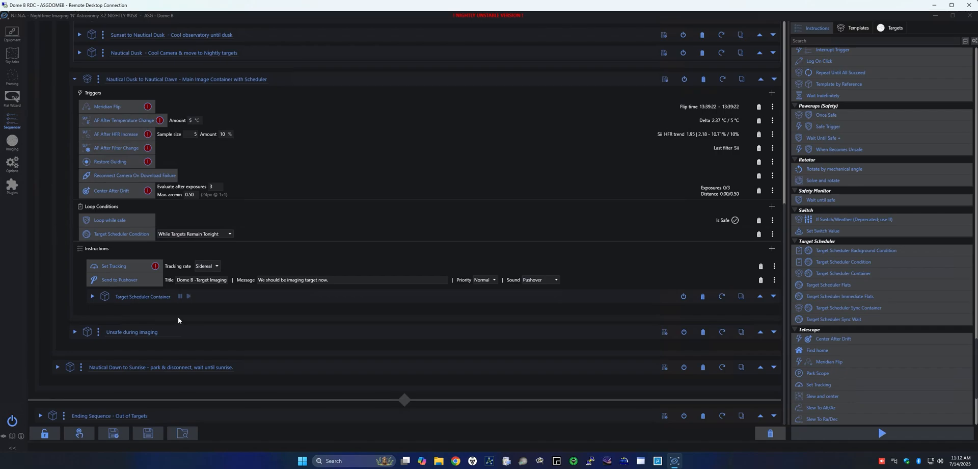
click(93, 296)
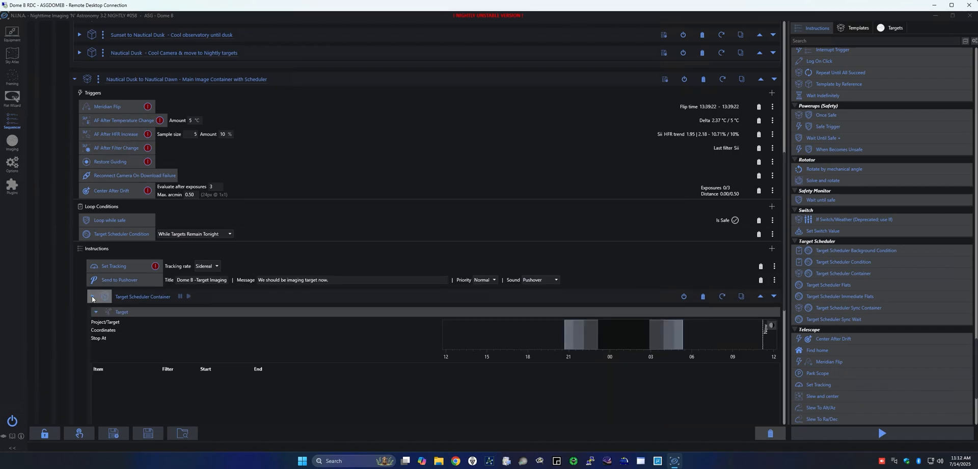
click(92, 297)
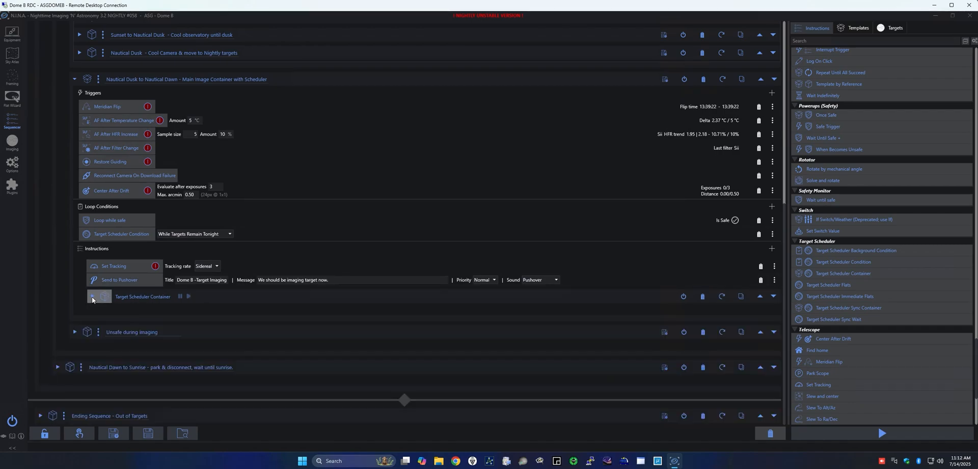
Run the Target Scheduler plugin's preview for the ASG - Dome B profile on 2025-07-14, then on 2025-07-16.
click(12, 186)
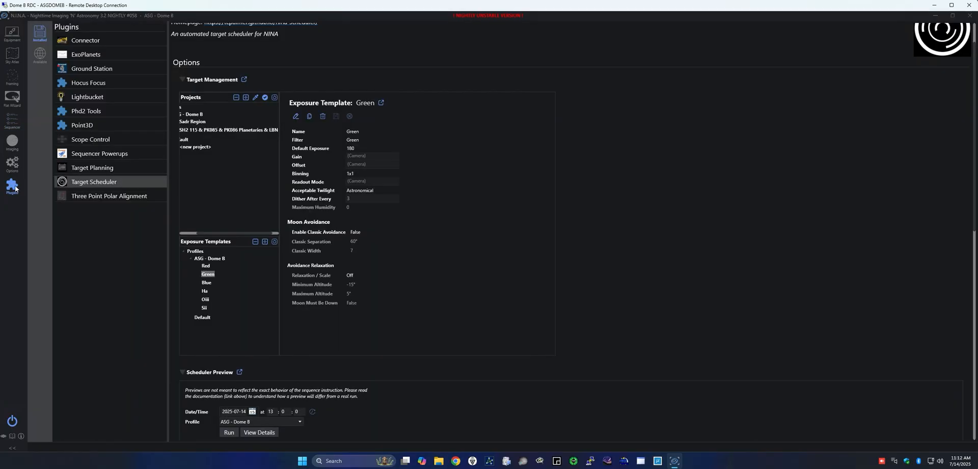
scroll(175, 240, down, 6)
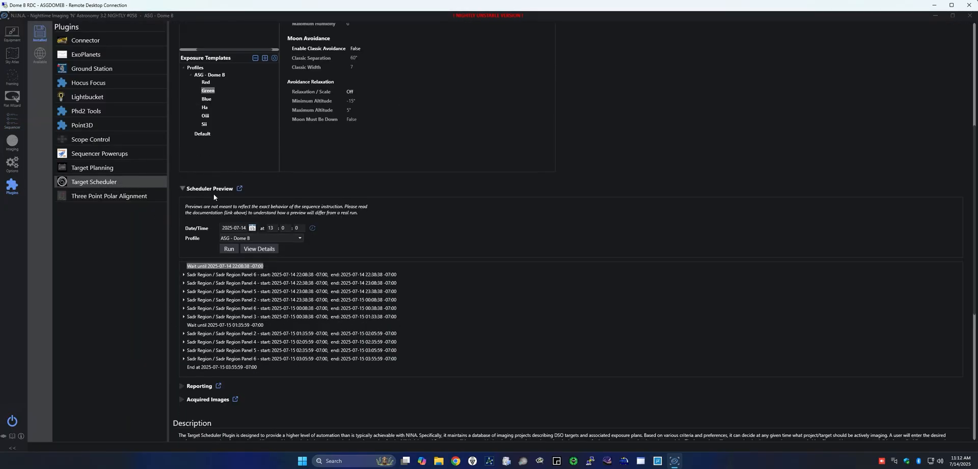
click(228, 249)
click(251, 228)
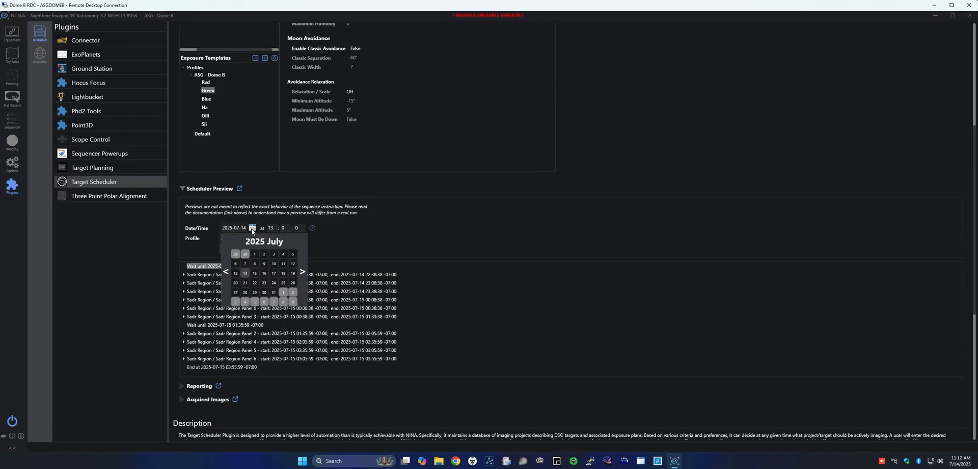
click(264, 273)
click(228, 249)
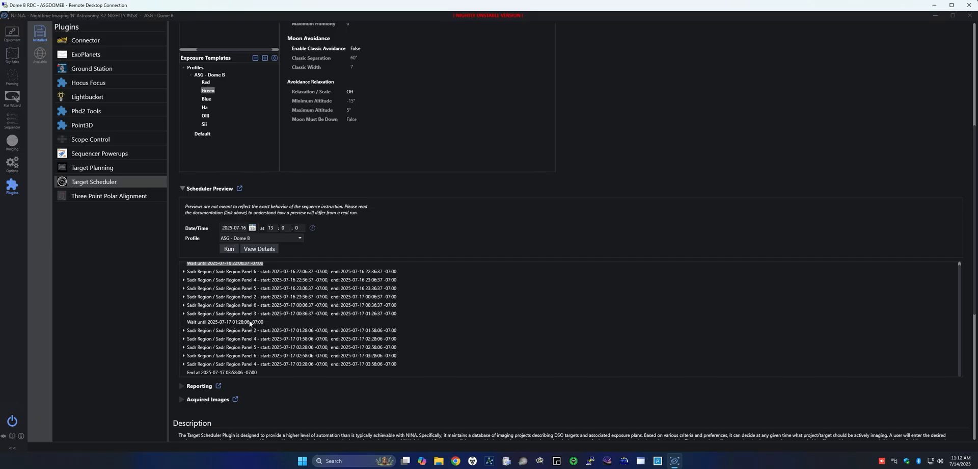
Set the Scheduler Preview date back to 2025-07-14 and collapse the preview section.
click(252, 228)
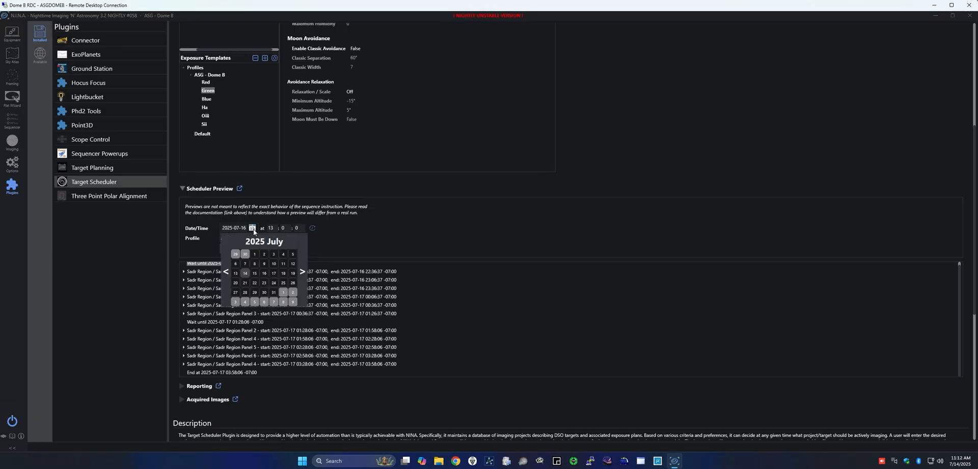
click(246, 273)
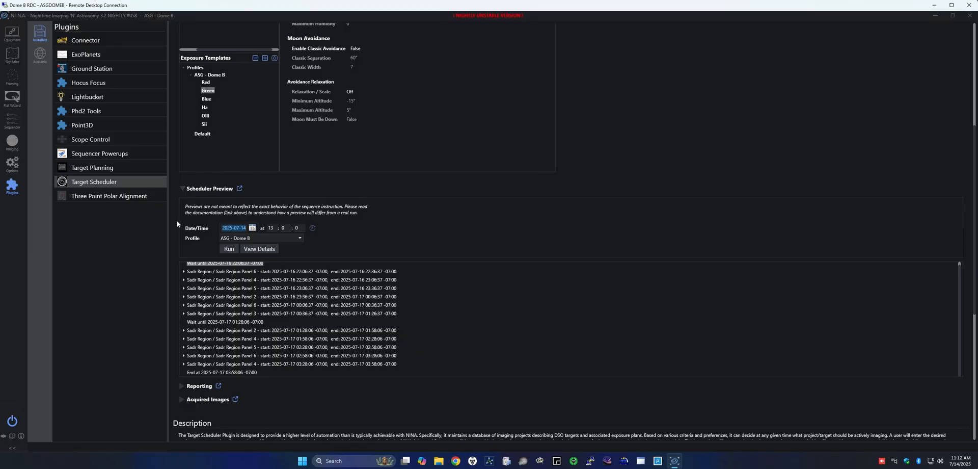
click(183, 188)
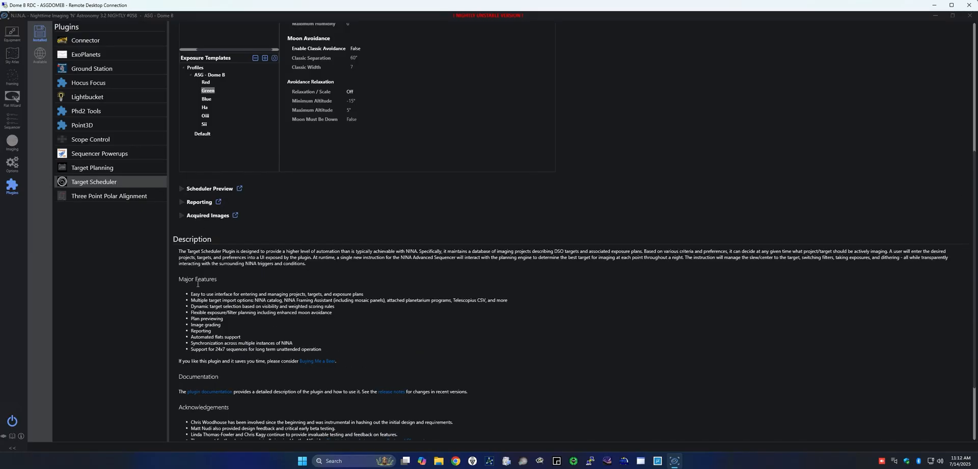
Open the Target Scheduler reporting section and show the report for project Sadr Region, target Sadr Region Panel 2.
click(181, 203)
click(248, 224)
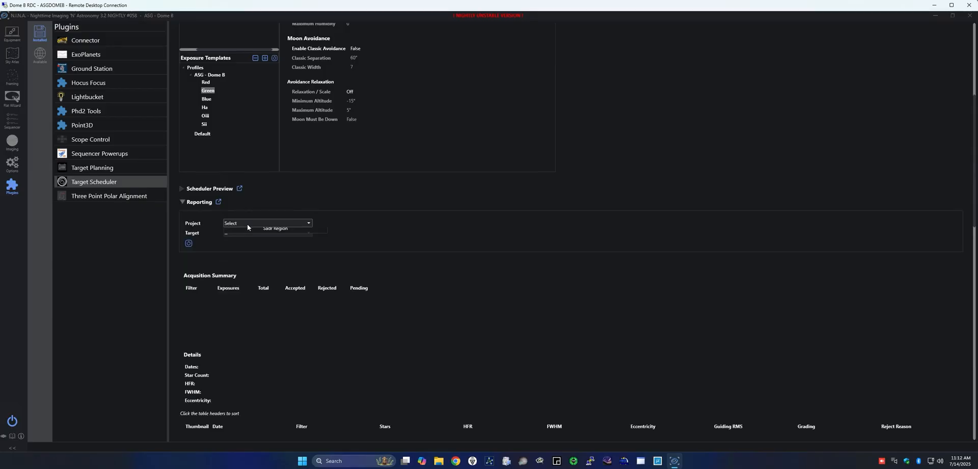
click(254, 243)
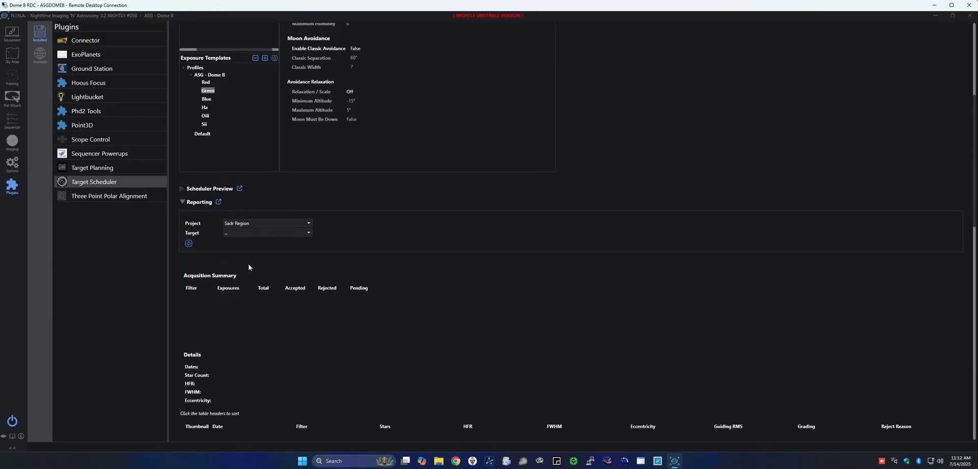
click(242, 233)
click(259, 258)
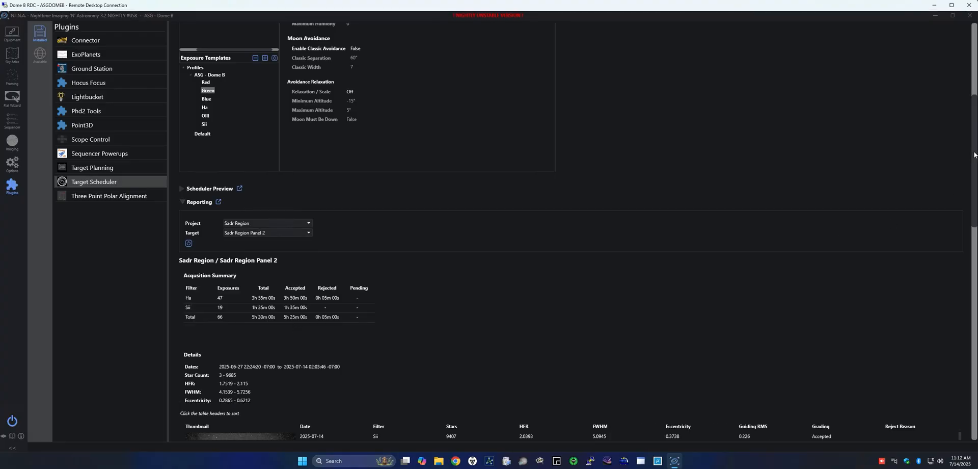
Examine the report's image table for Sadr Region Panel 2, including thumbnails, star counts, HFR, FWHM, eccentricity, guiding RMS and grading.
scroll(974, 154, down, 15)
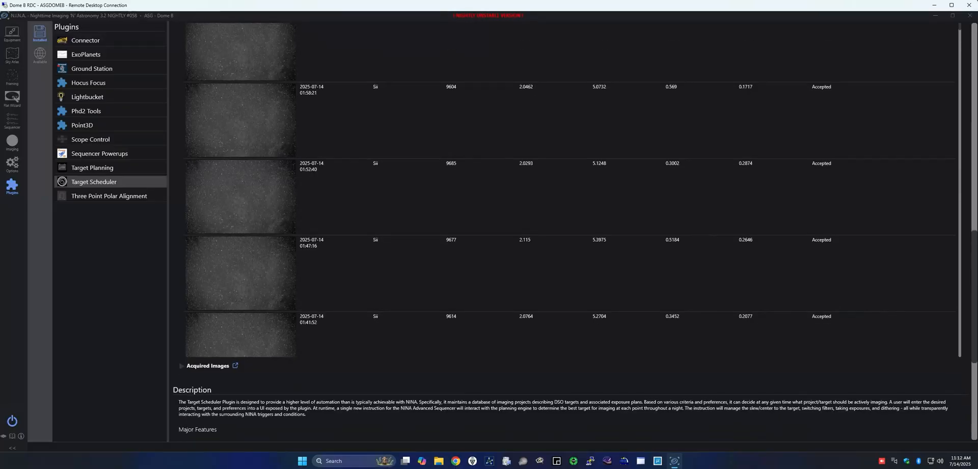
scroll(976, 263, up, 3)
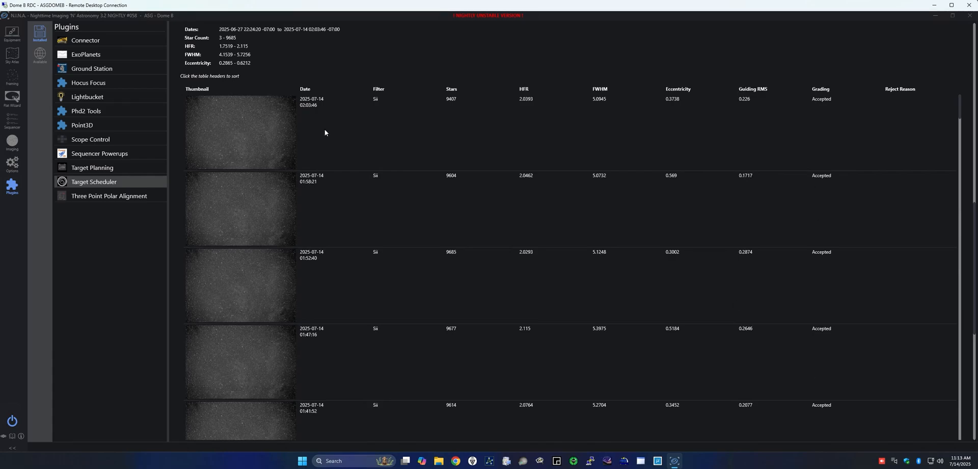
scroll(345, 175, down, 3)
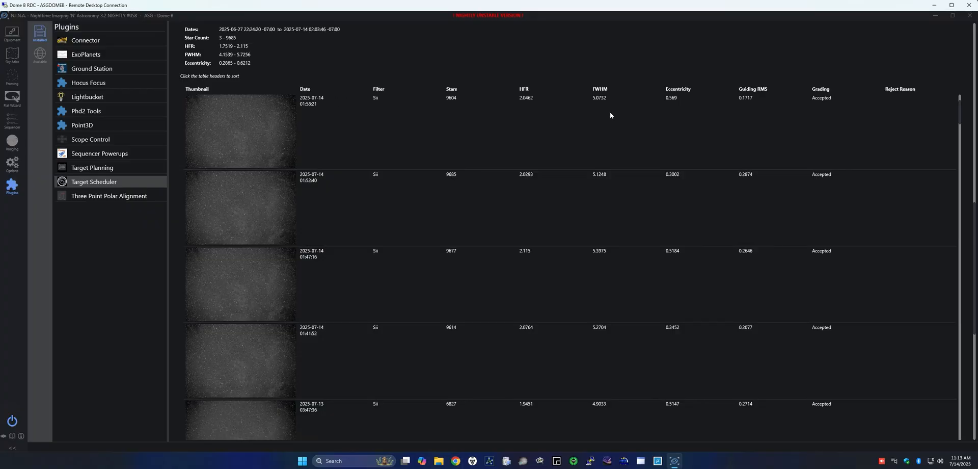
scroll(217, 195, down, 4)
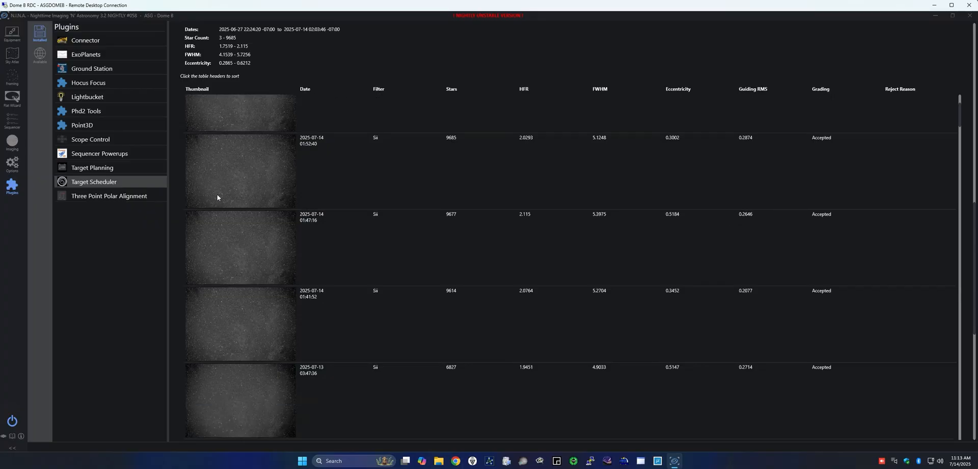
scroll(219, 198, down, 3)
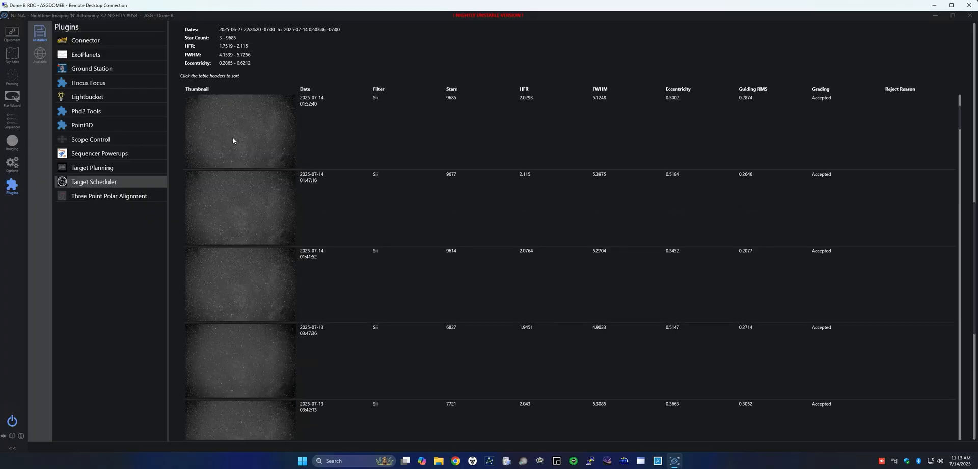
scroll(256, 228, down, 2)
scroll(182, 365, down, 5)
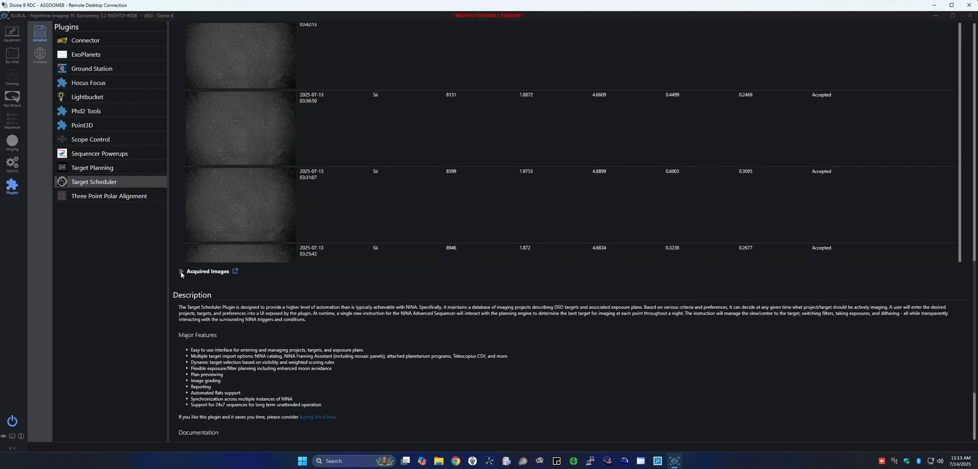
Expand the Acquired Images section and look through its filters and image records for the last 7 days.
click(187, 273)
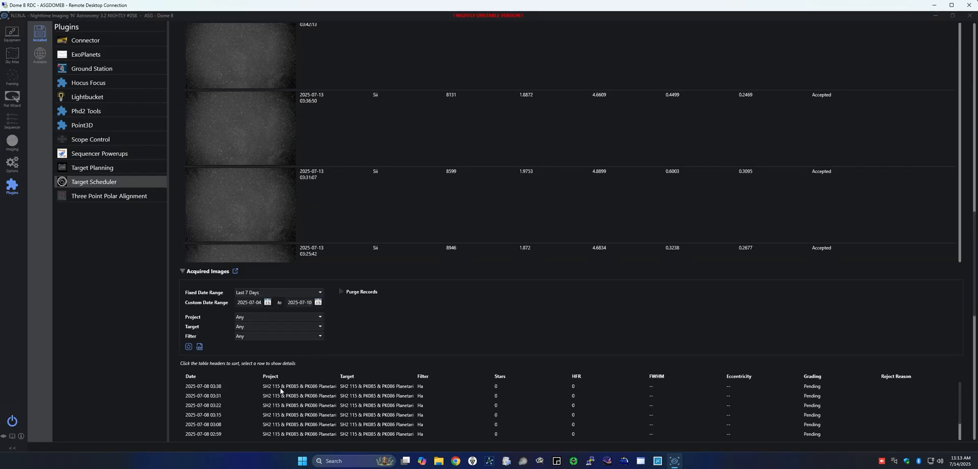
scroll(245, 397, down, 5)
Return to Target Management and bring the full project names of the ASG - Dome B profile into view.
drag(975, 270, 974, 233)
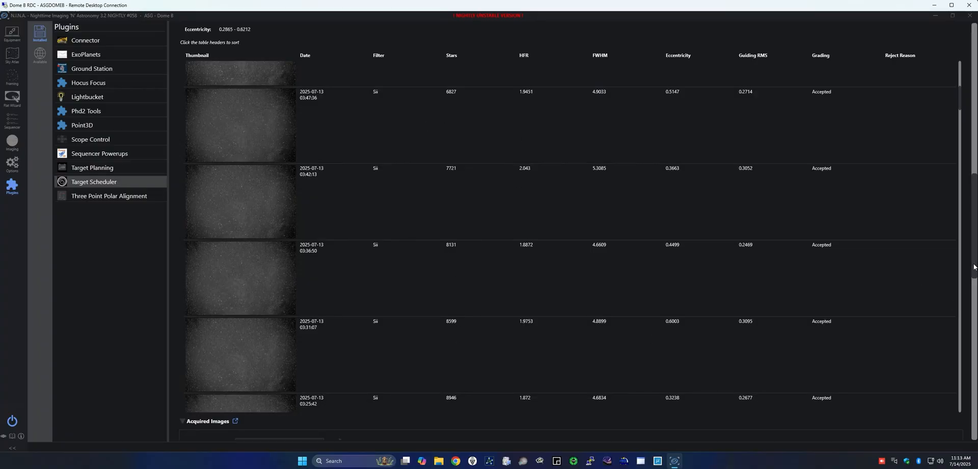
scroll(172, 228, up, 5)
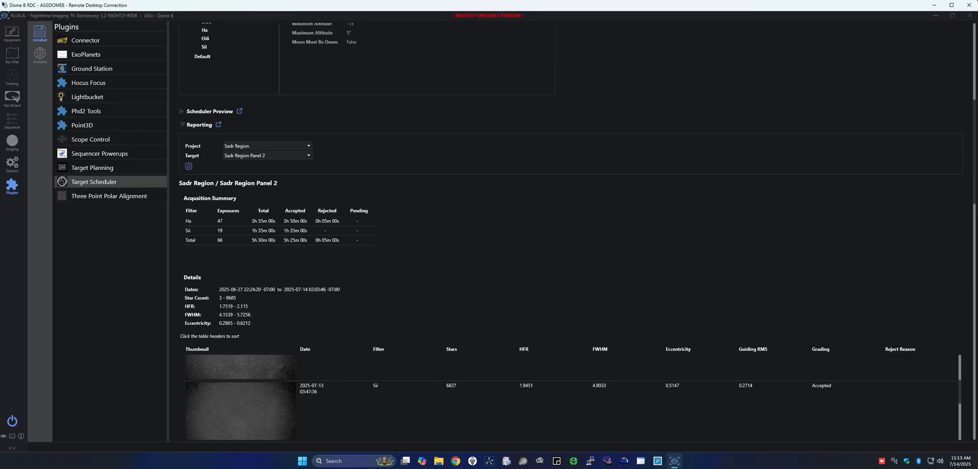
drag(974, 184, 975, 125)
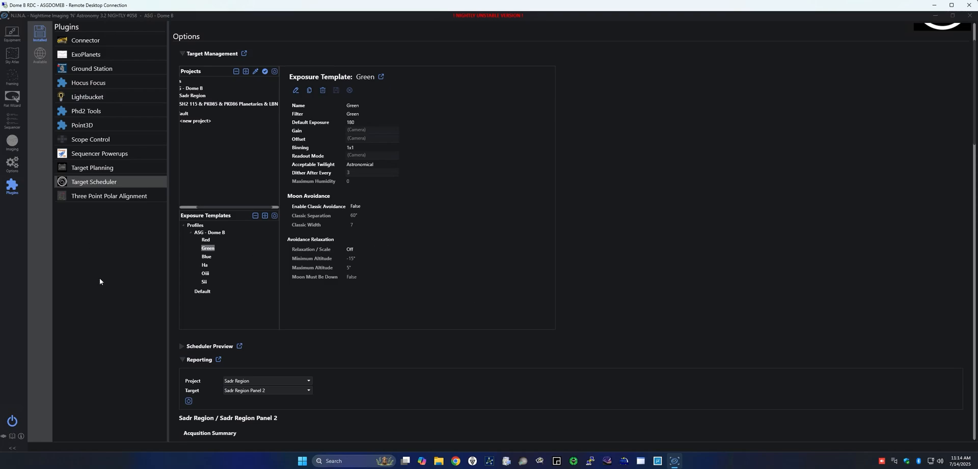
drag(216, 209, 196, 210)
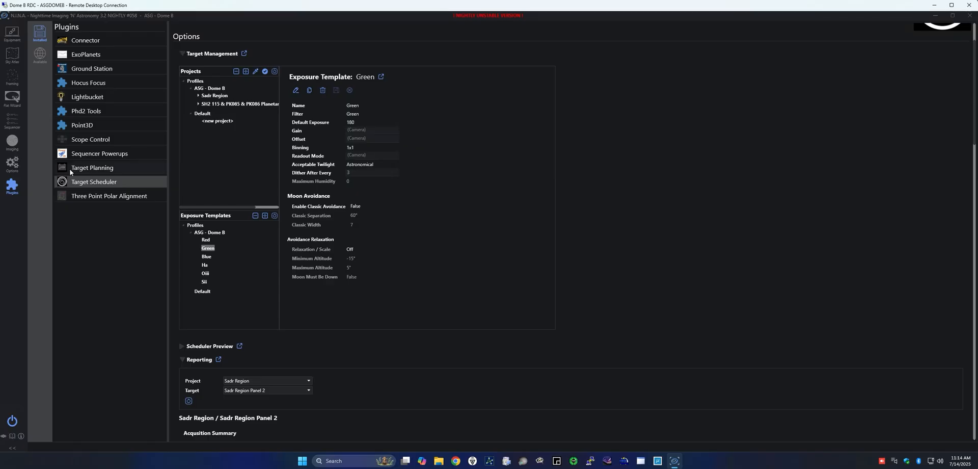
Return to the advanced sequence and expand the Target Scheduler Container inside the Nautical Dusk to Nautical Dawn main image container.
click(14, 127)
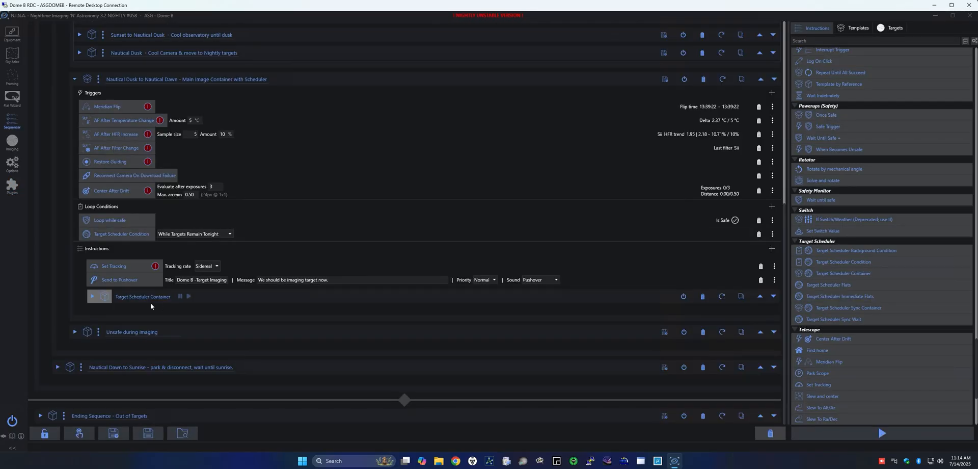
click(75, 80)
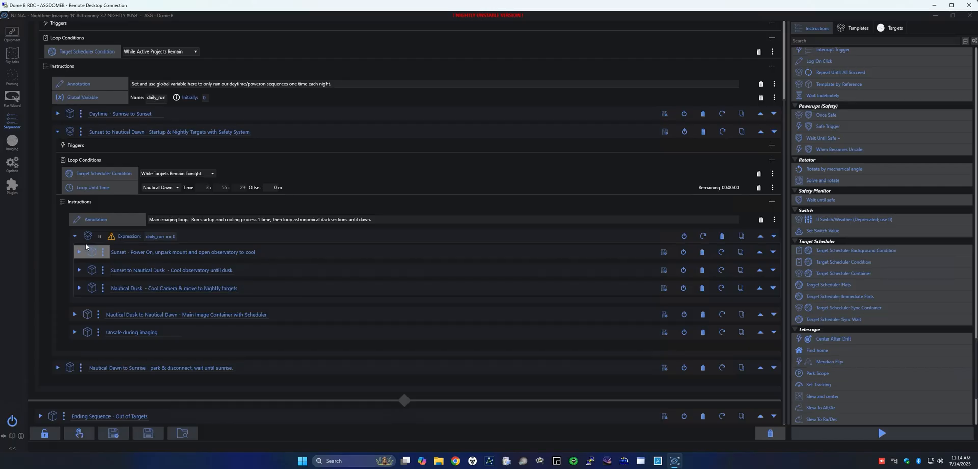
click(75, 315)
scroll(149, 317, down, 8)
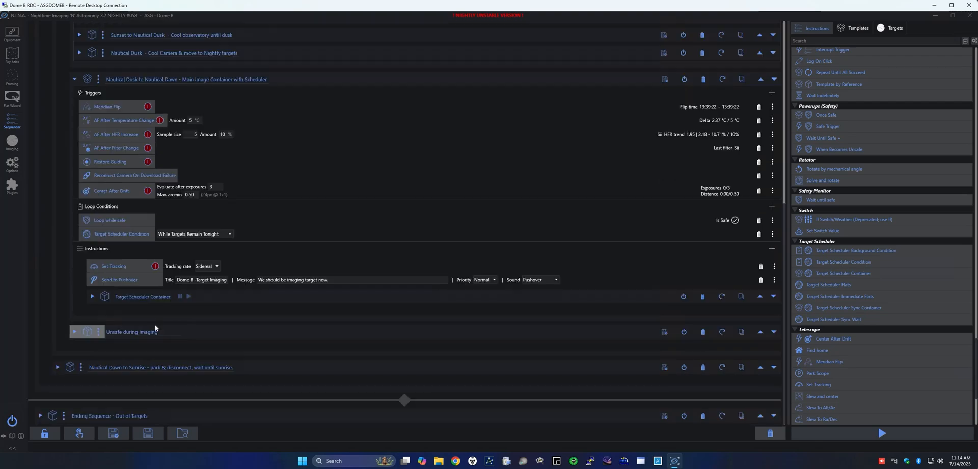
click(92, 297)
scroll(179, 346, down, 4)
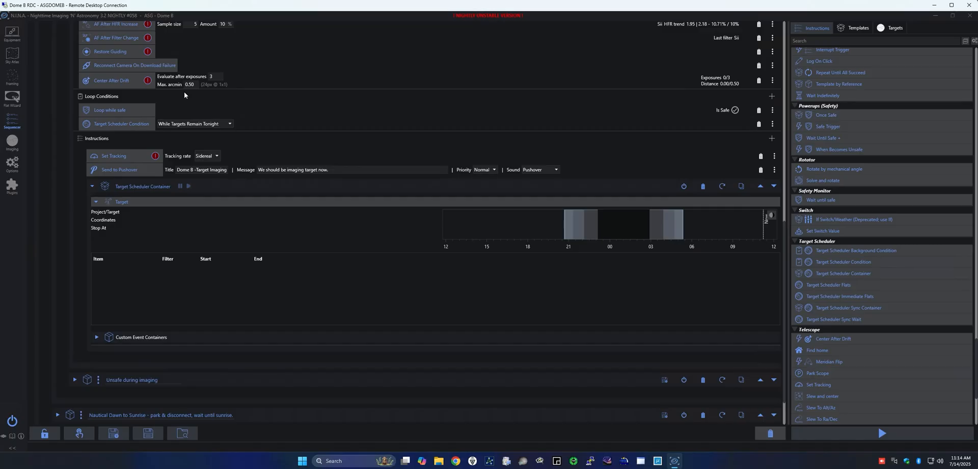
Collapse the Sunset to Nautical Dawn container and expand the Nautical Dawn to Sunrise container.
scroll(184, 92, up, 6)
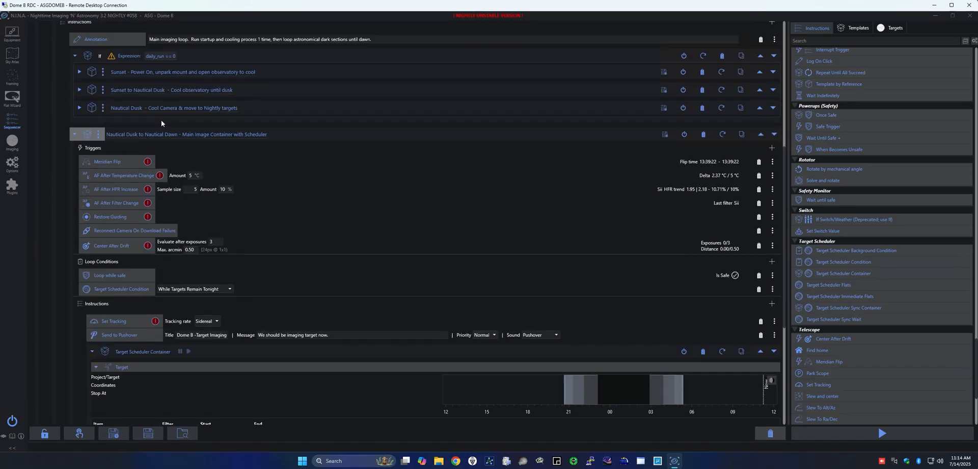
scroll(161, 120, up, 3)
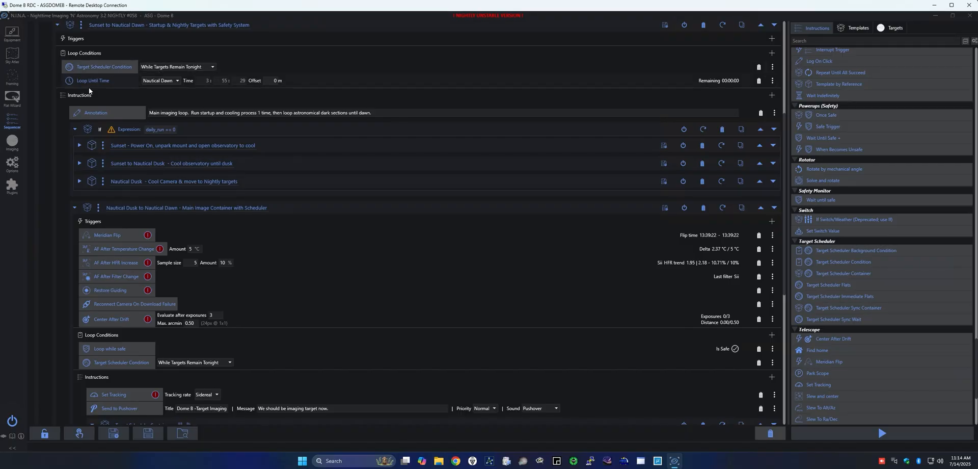
scroll(89, 91, up, 2)
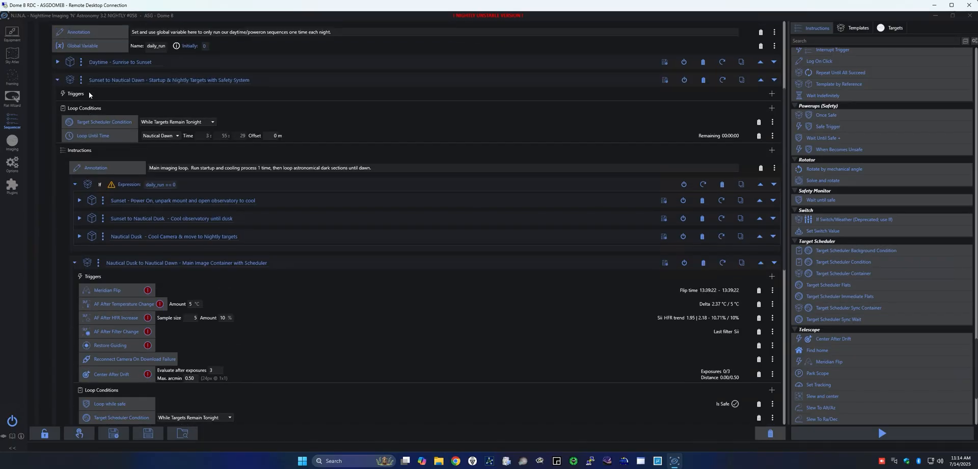
click(58, 80)
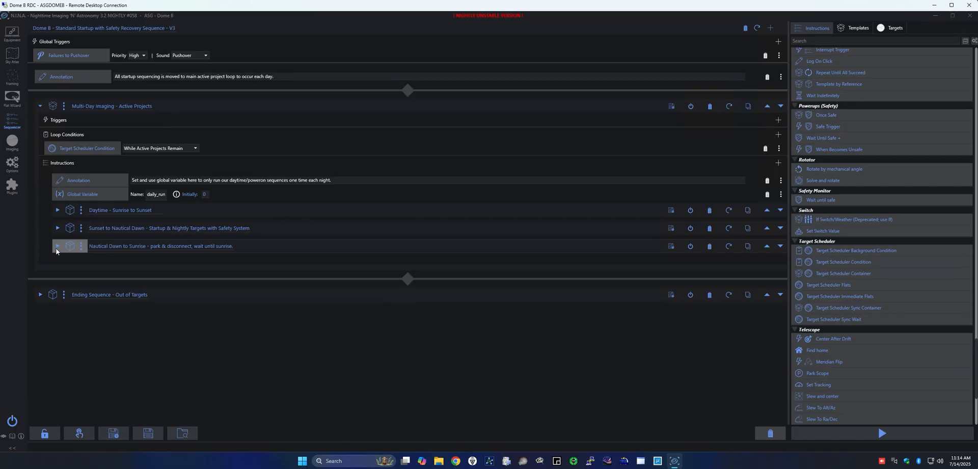
click(56, 247)
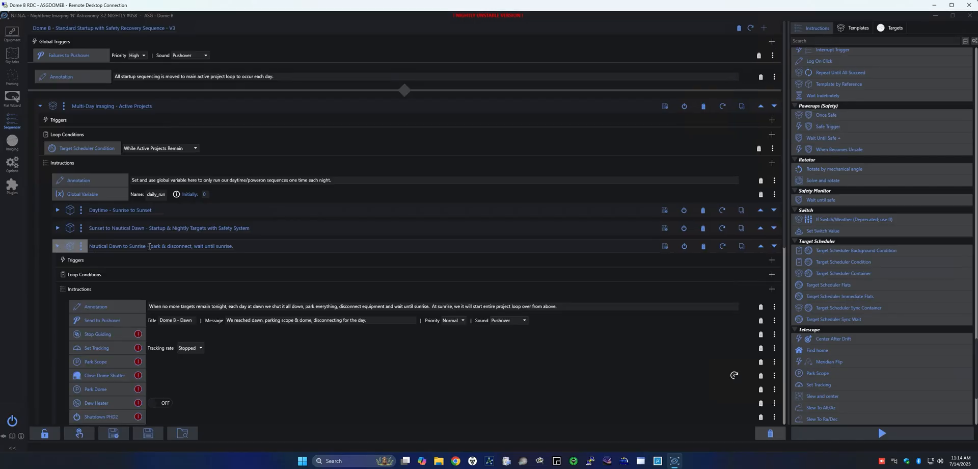
Reopen the Sunset to Nautical Dawn container, showing the daily_run == 0 startup containers with the main image container collapsed.
click(57, 228)
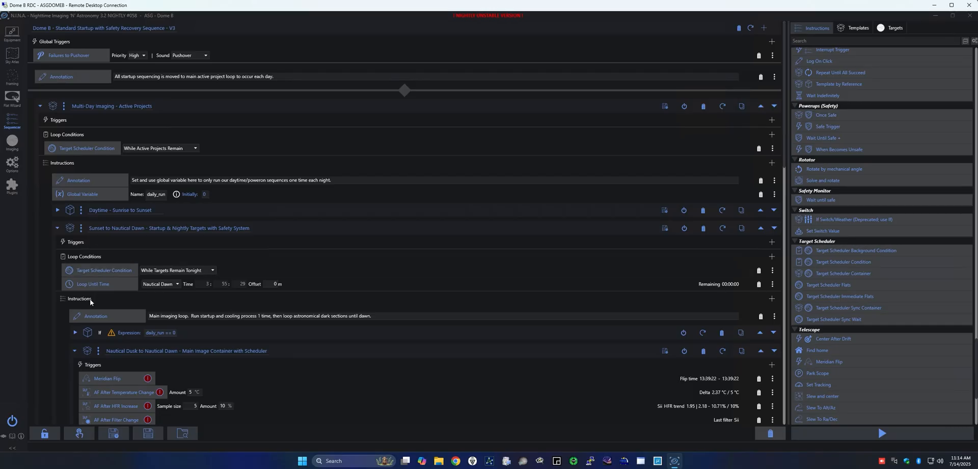
click(75, 351)
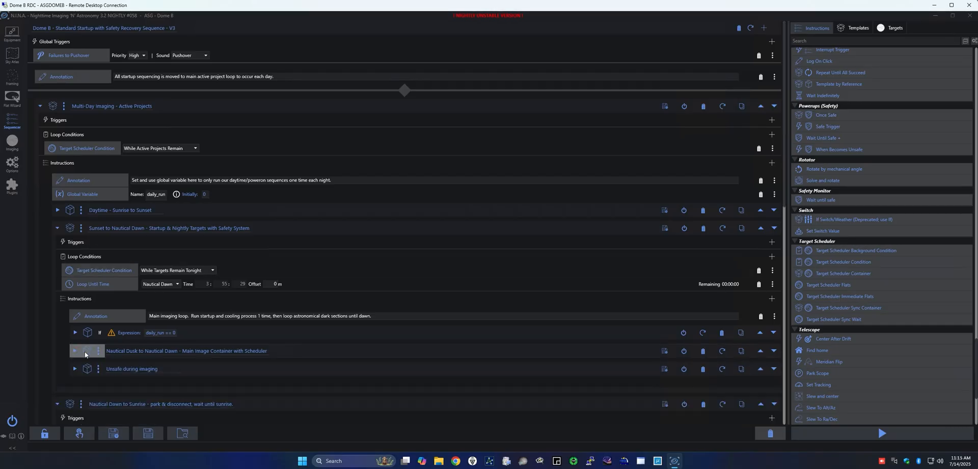
scroll(77, 351, down, 3)
click(85, 264)
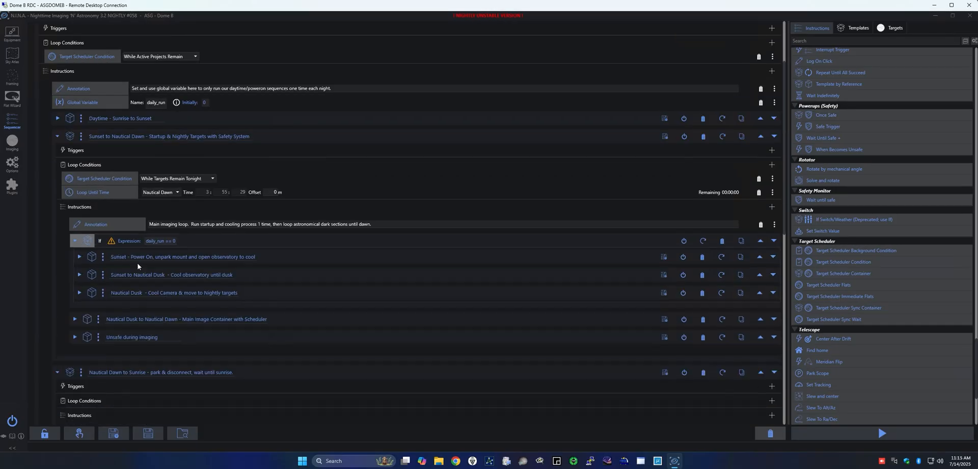
Examine the Nautical Dawn to Sunrise container's parking, shutdown, equipment disconnect, daily_run reset and sunrise wait instructions, and collapse it.
scroll(92, 230, down, 5)
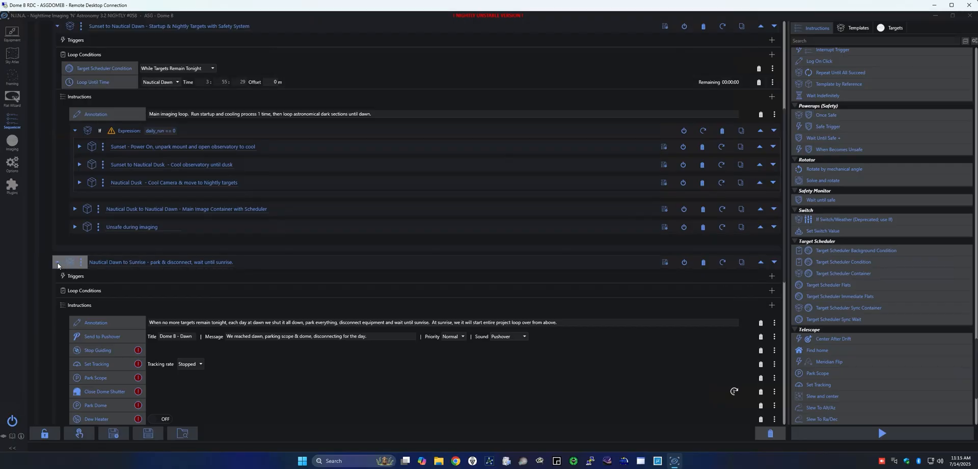
click(109, 262)
scroll(136, 265, down, 5)
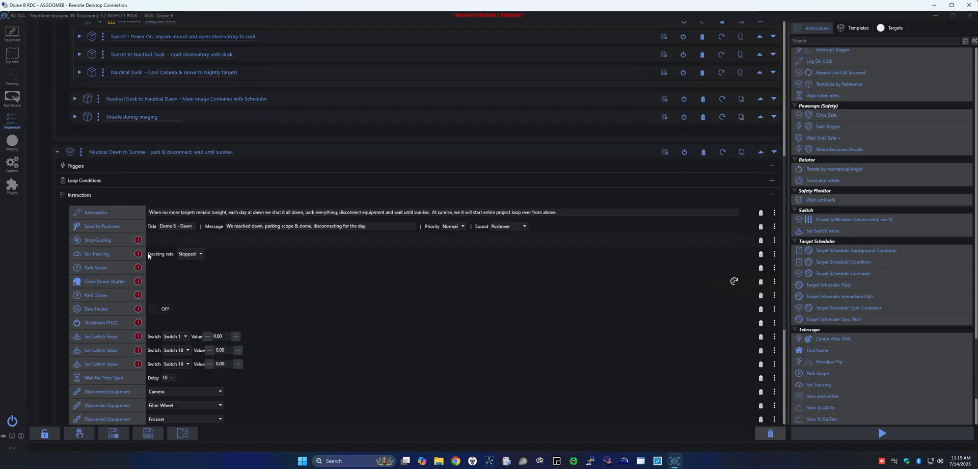
scroll(148, 252, down, 2)
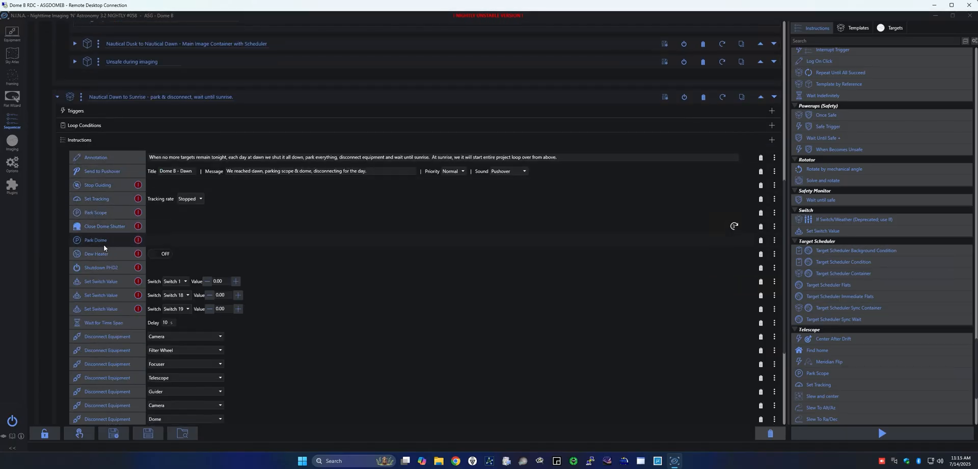
scroll(103, 253, down, 2)
scroll(103, 252, down, 1)
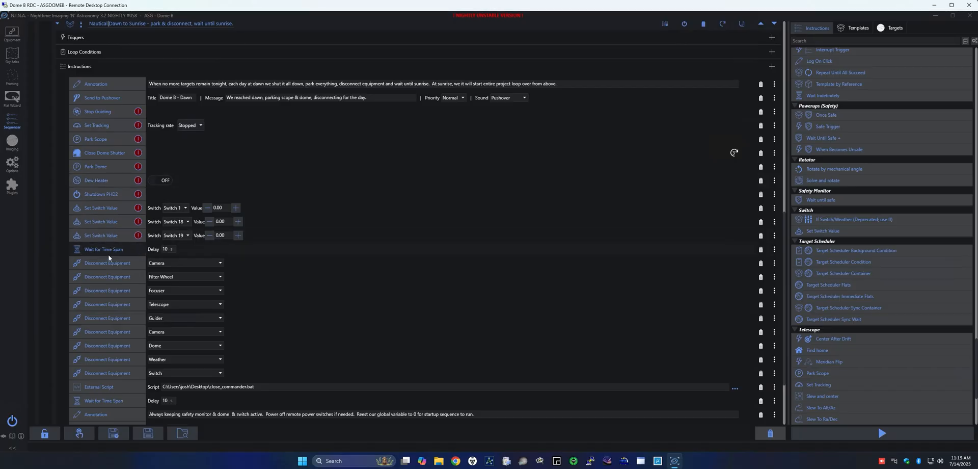
scroll(121, 342, down, 3)
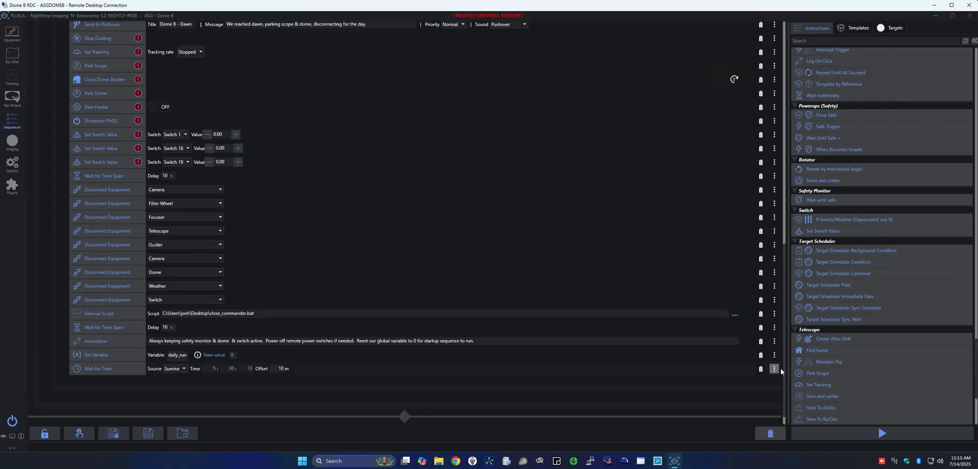
drag(784, 338, 780, 234)
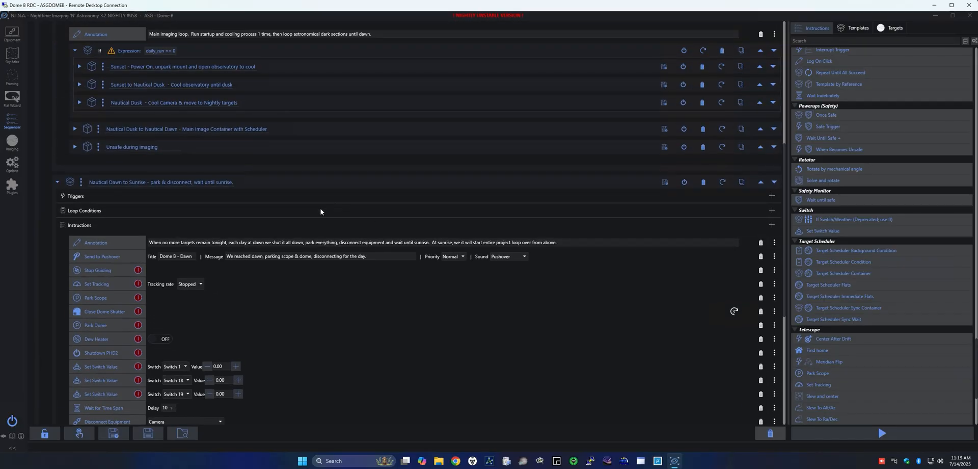
click(58, 182)
Review the Daytime - Sunrise to Sunset container's instructions, leaving all three daily containers collapsed.
scroll(62, 186, up, 5)
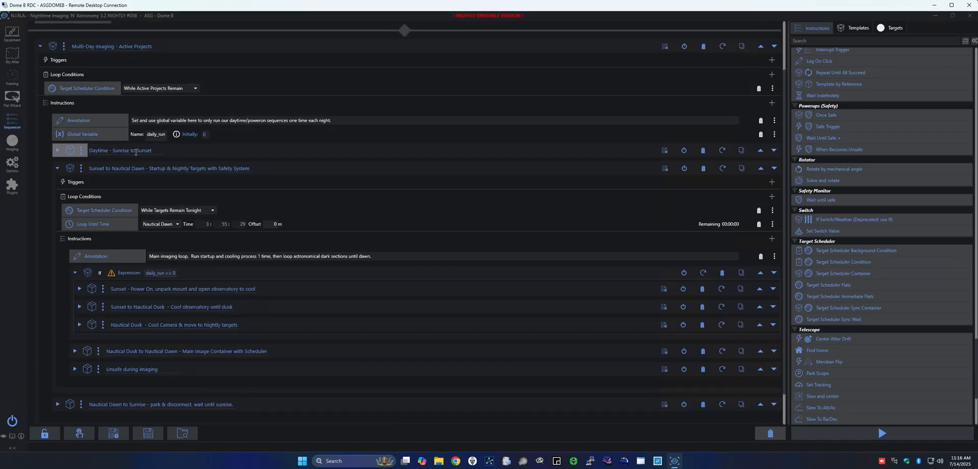
click(58, 151)
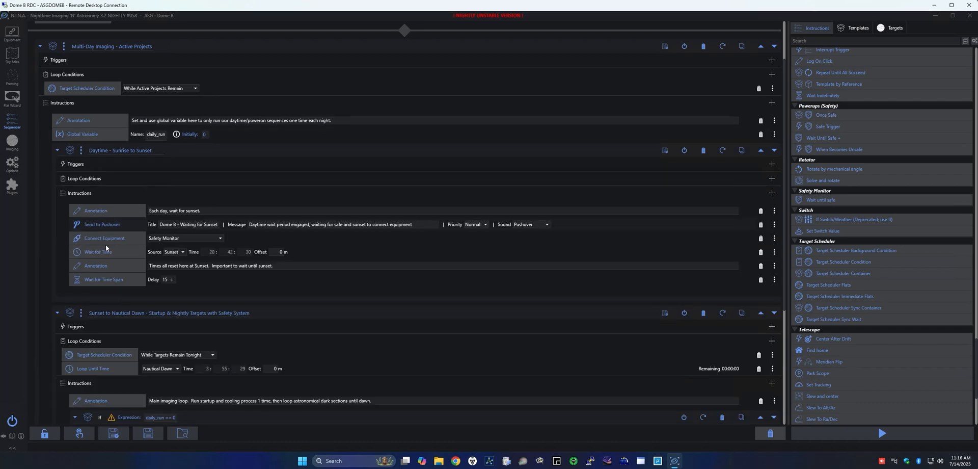
click(58, 150)
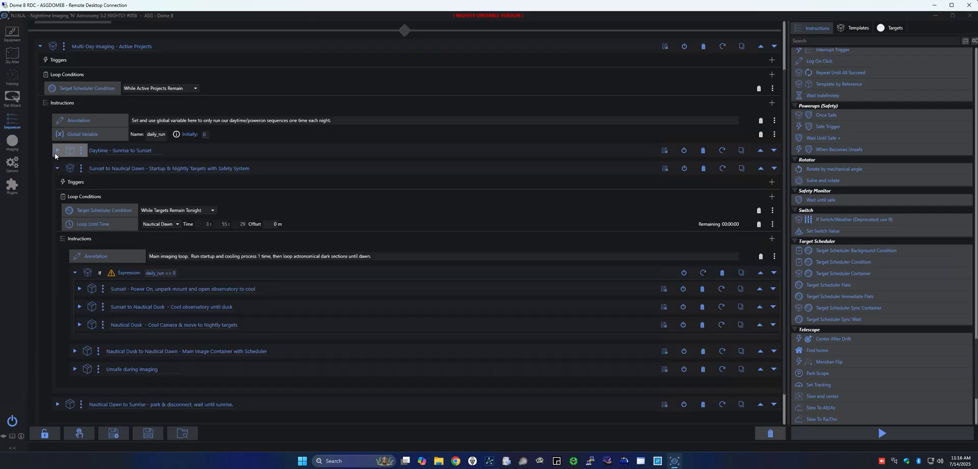
click(55, 167)
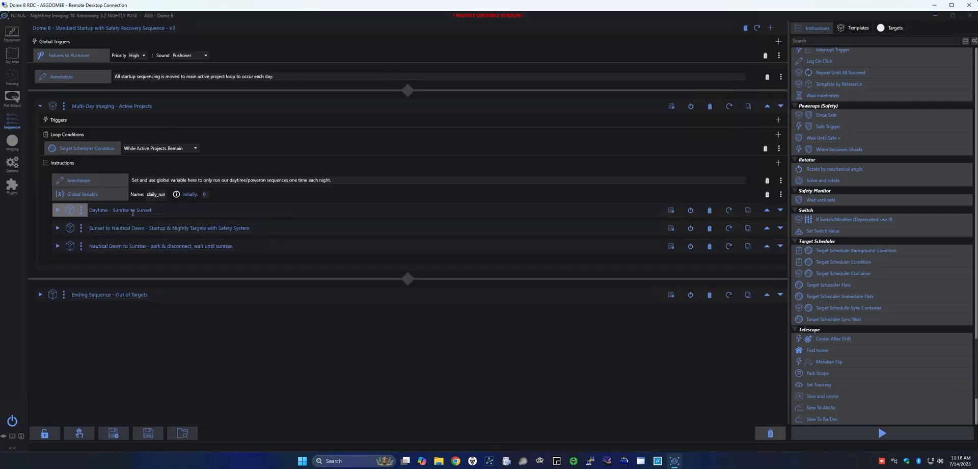
click(58, 210)
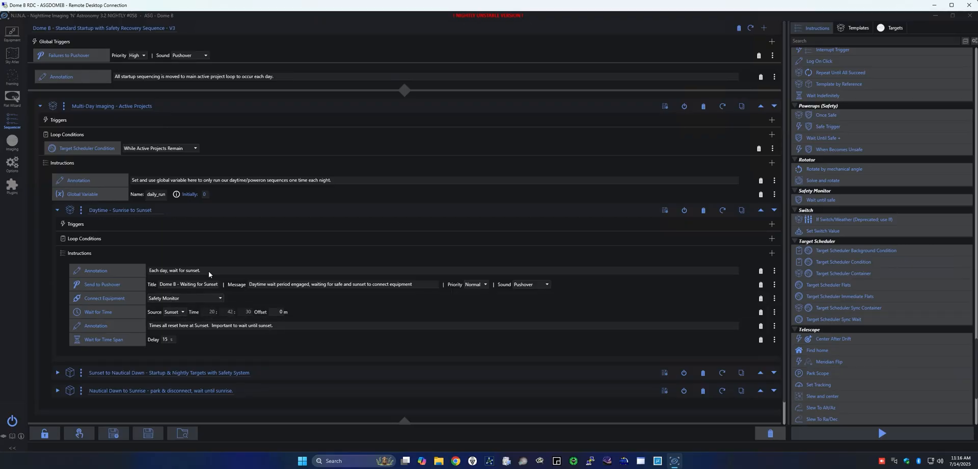
click(57, 210)
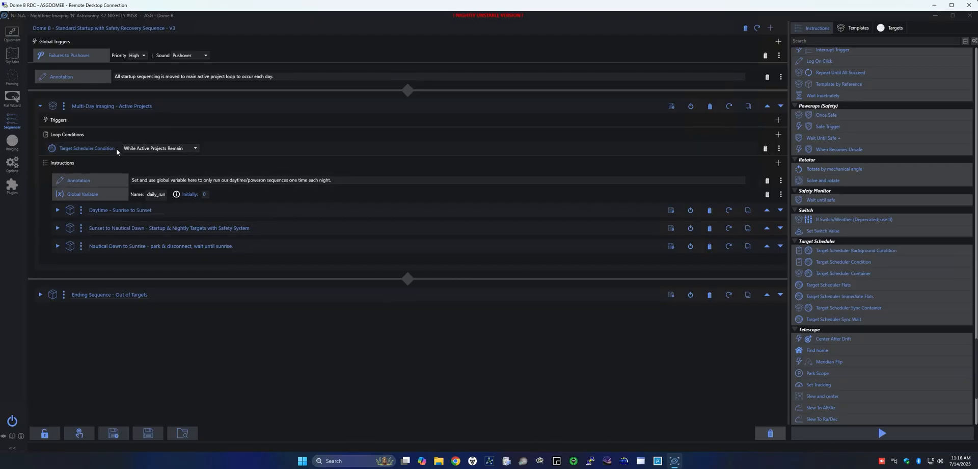
Expand the Sunset to Nautical Dawn container and start the sequence, accepting the pre-sequence checklist despite the disconnected equipment.
click(57, 228)
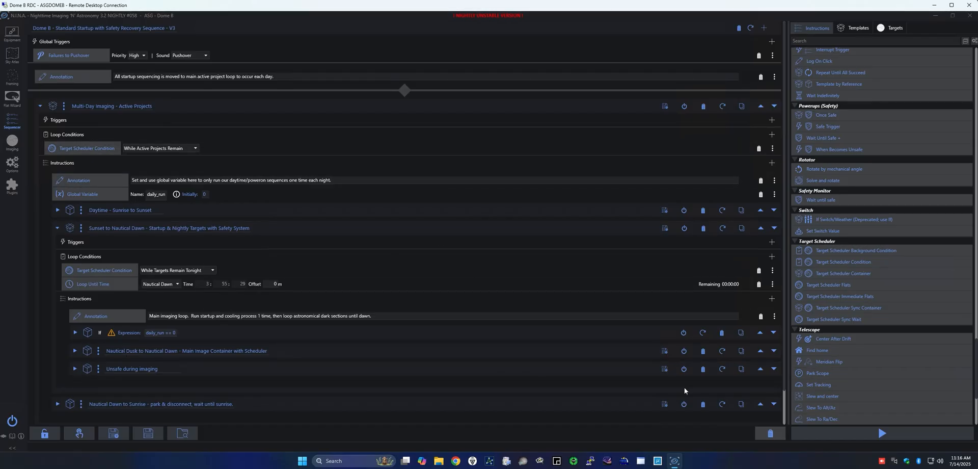
click(880, 432)
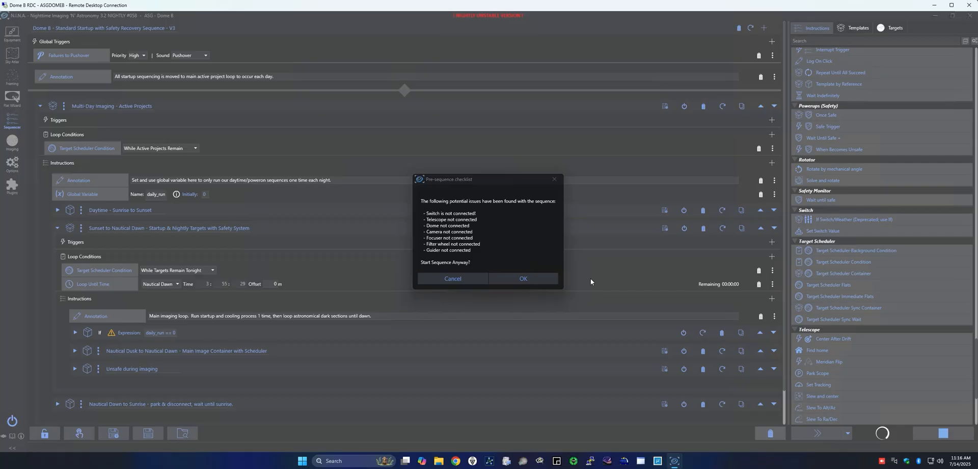
click(530, 278)
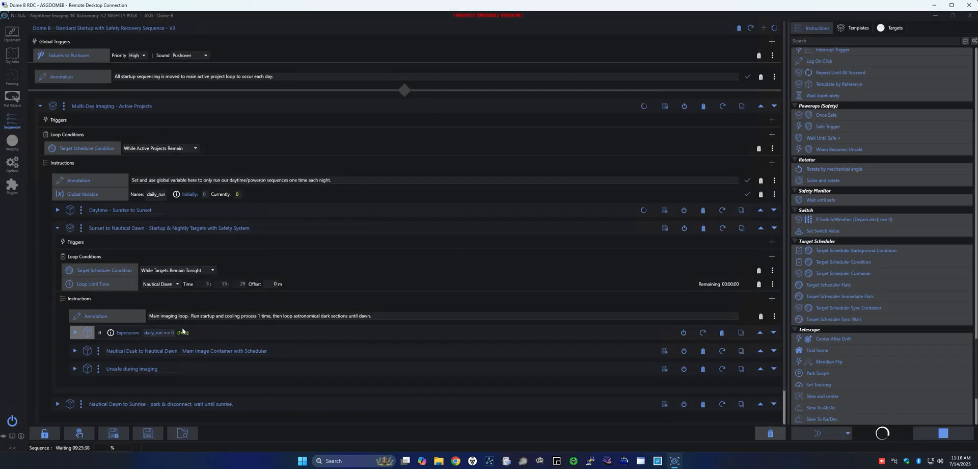
Expand the daily_run == 0 condition and the Daytime - Sunrise to Sunset container to check the running sequence.
scroll(221, 324, down, 2)
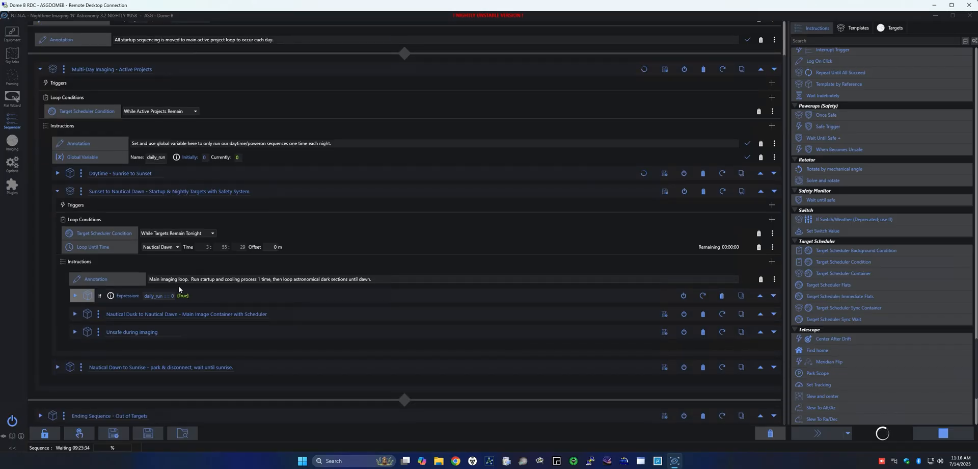
click(76, 297)
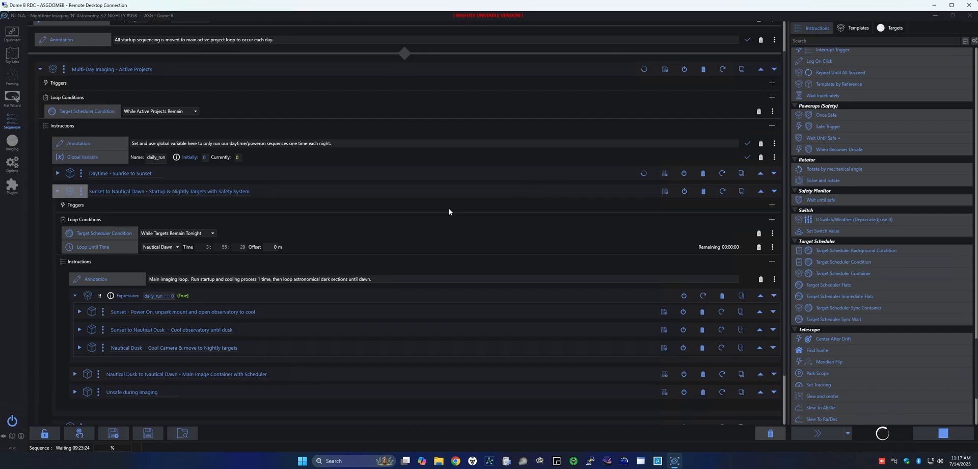
click(65, 178)
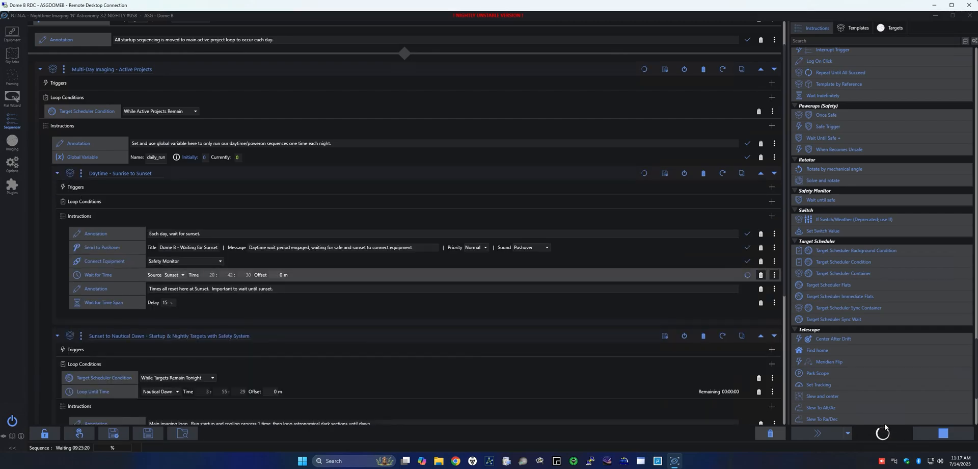
Stop the running sequence and reset the progress of the entire Dome B sequence.
click(942, 433)
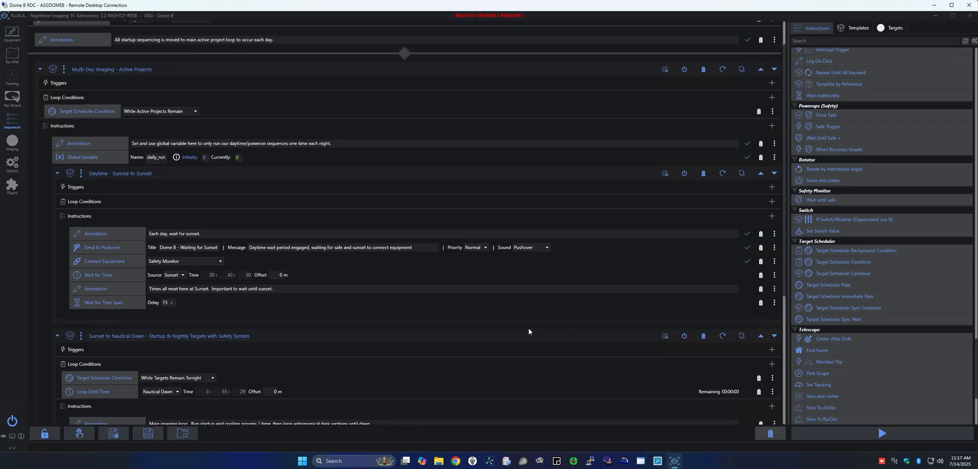
scroll(753, 70, up, 1)
scroll(753, 70, up, 1)
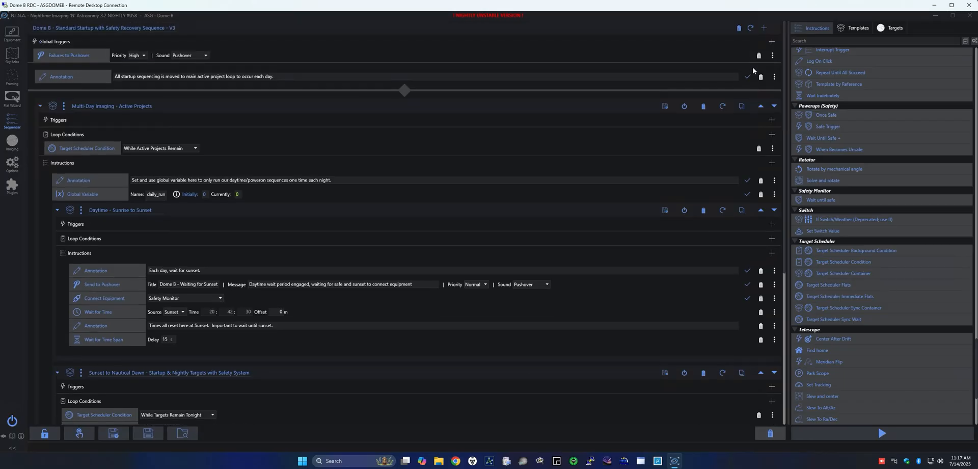
click(751, 27)
click(514, 249)
Collapse the Daytime - Sunrise to Sunset and Sunset to Nautical Dawn containers.
click(58, 209)
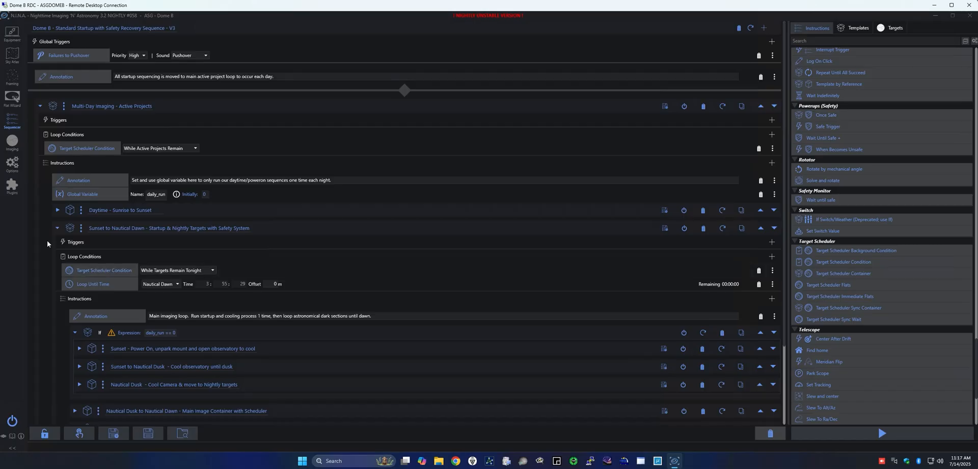
click(57, 228)
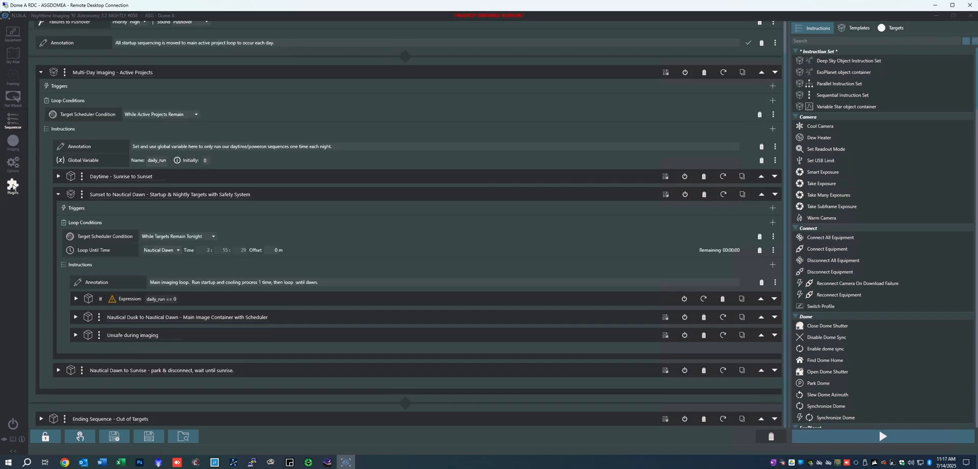
In the Dome A remote session, open the Target Scheduler plugin's options with target NGC 6823 of the Reflection Targets - RGB project.
click(13, 186)
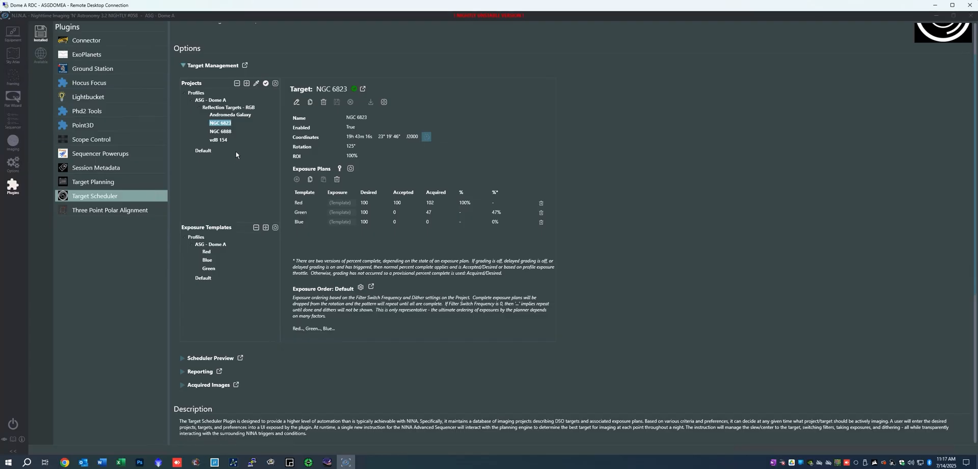
Review the exposure plans of targets NGC 6888, vdB 154, NGC 6823 and Andromeda Galaxy in the Reflection Targets - RGB project.
click(227, 132)
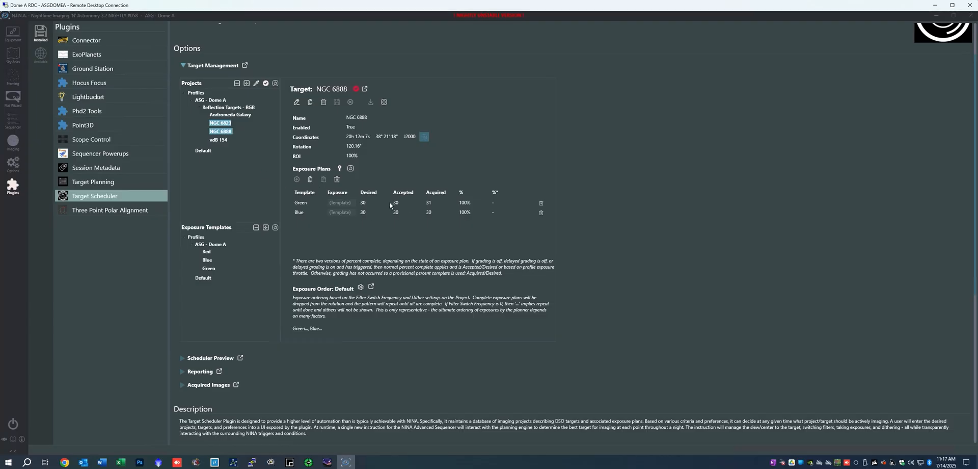
click(217, 140)
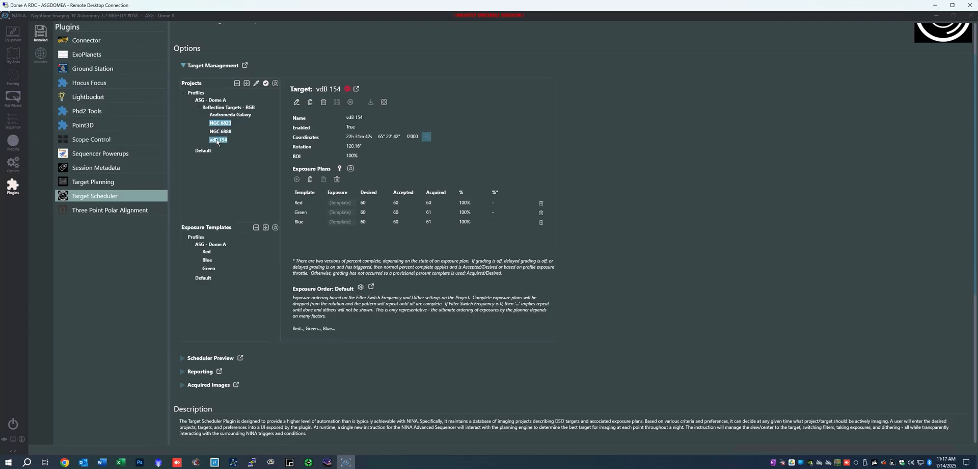
click(221, 123)
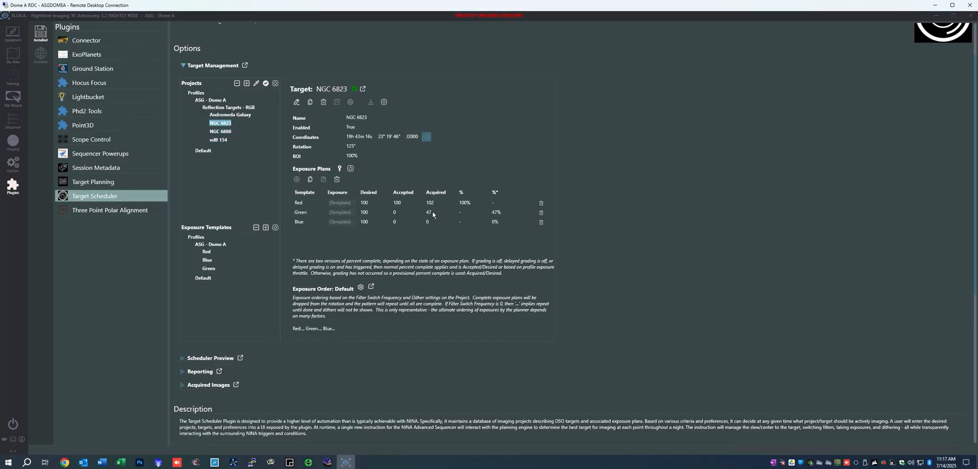
click(229, 114)
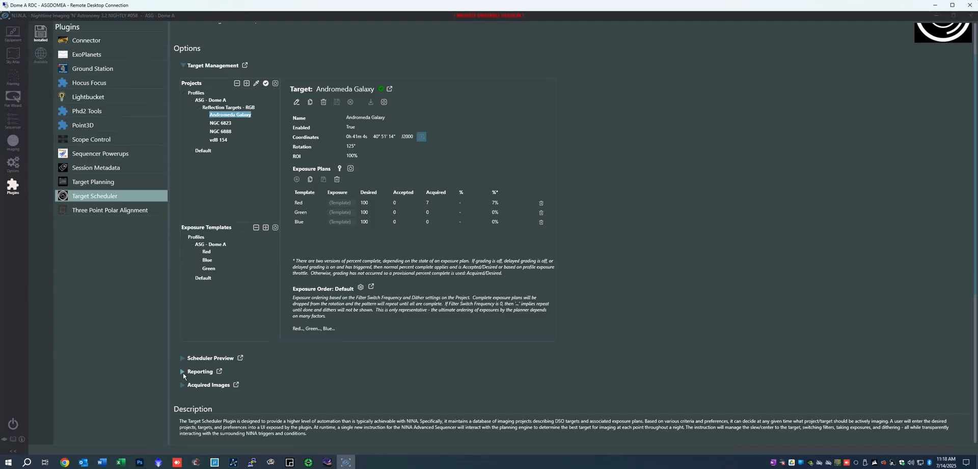
Run the Scheduler Preview for 2025-07-09 with the ASG - Dome A profile and examine the planned exposures for NGC 6823.
click(182, 358)
scroll(206, 404, down, 3)
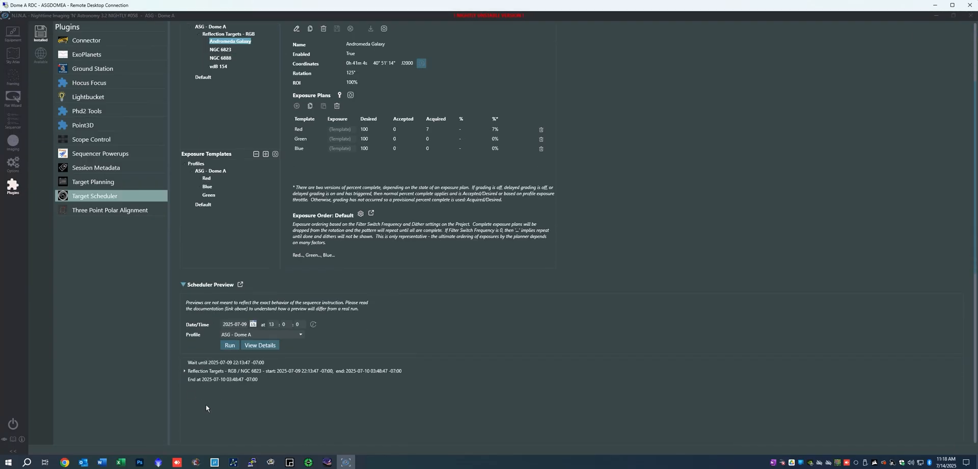
click(229, 345)
click(225, 50)
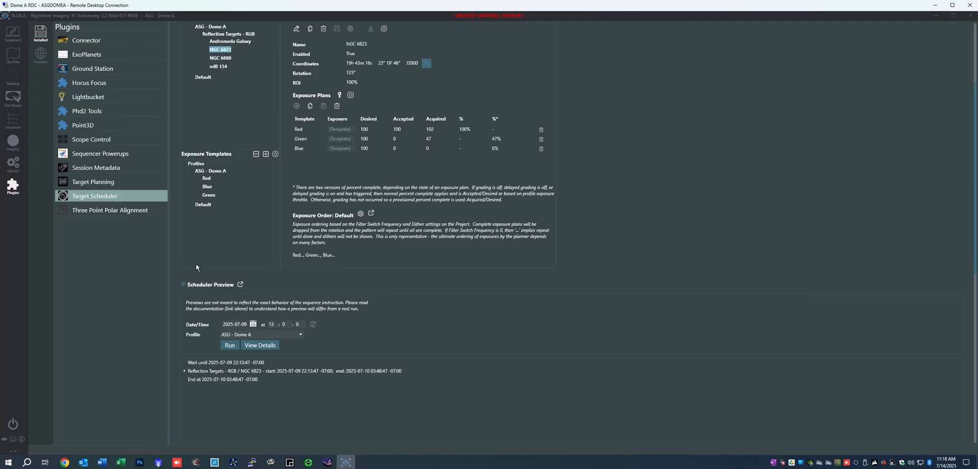
click(185, 370)
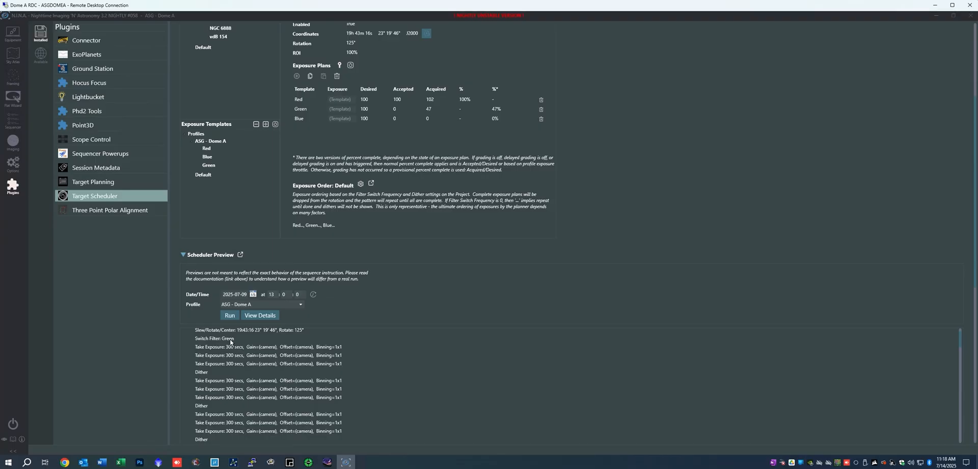
scroll(256, 385, down, 2)
scroll(256, 388, down, 15)
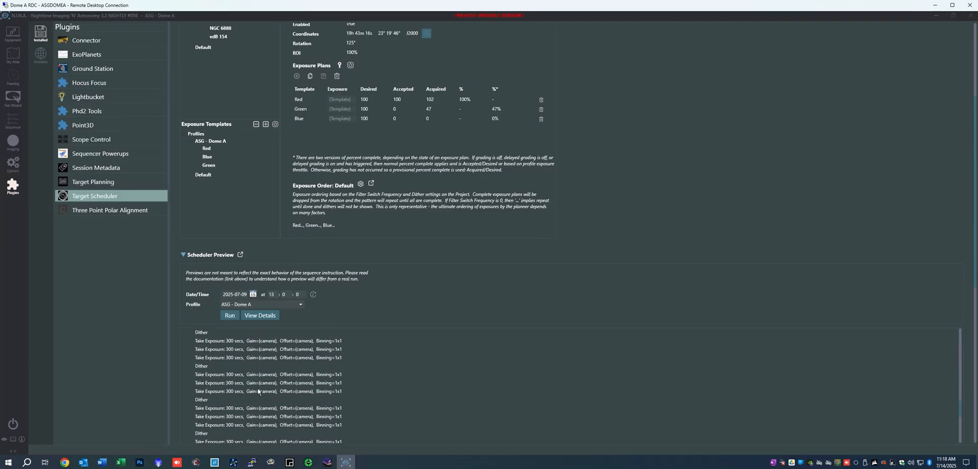
Show the Andromeda Galaxy target again and look over the Sequencer Powerups and Connector plugin pages.
scroll(233, 326, up, 3)
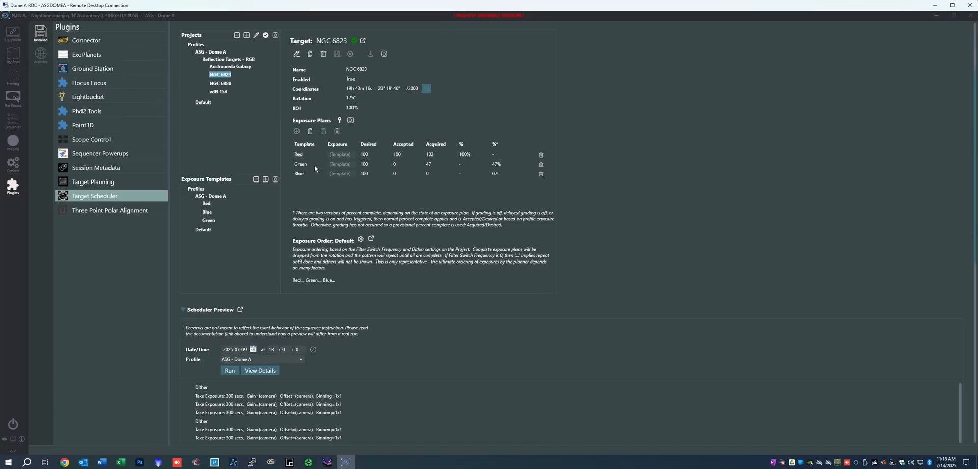
scroll(305, 133, up, 5)
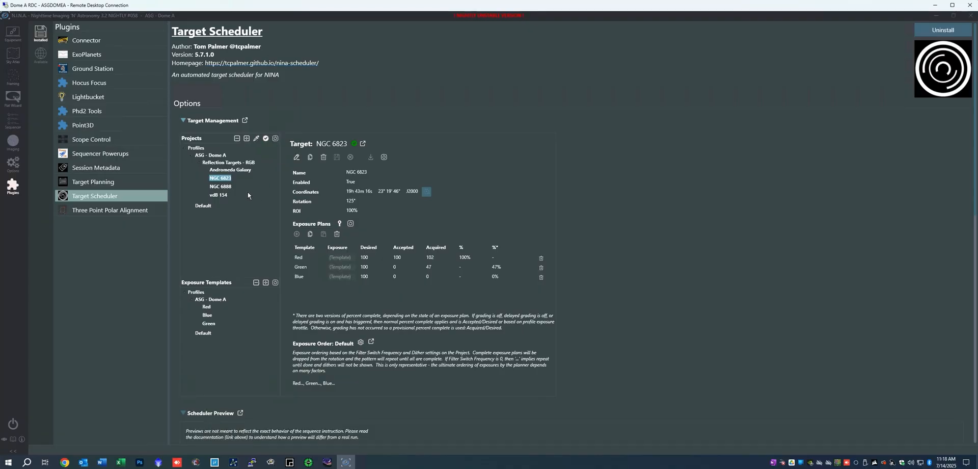
click(216, 171)
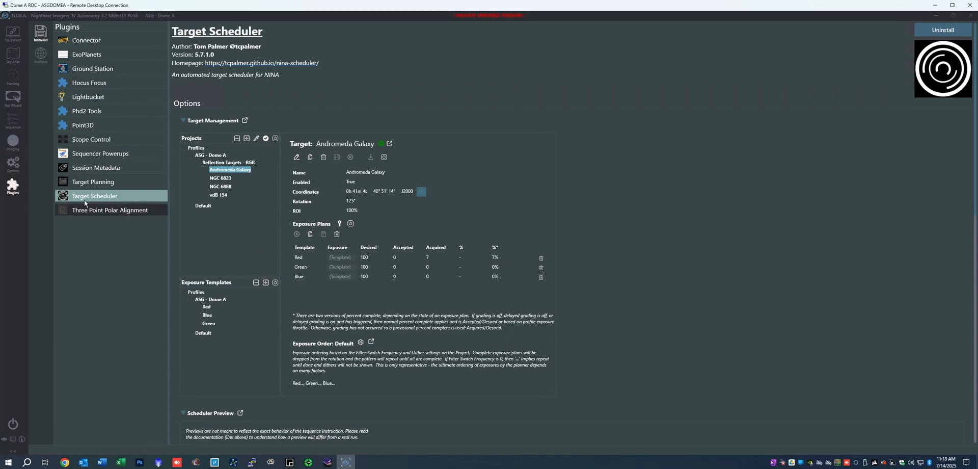
click(90, 154)
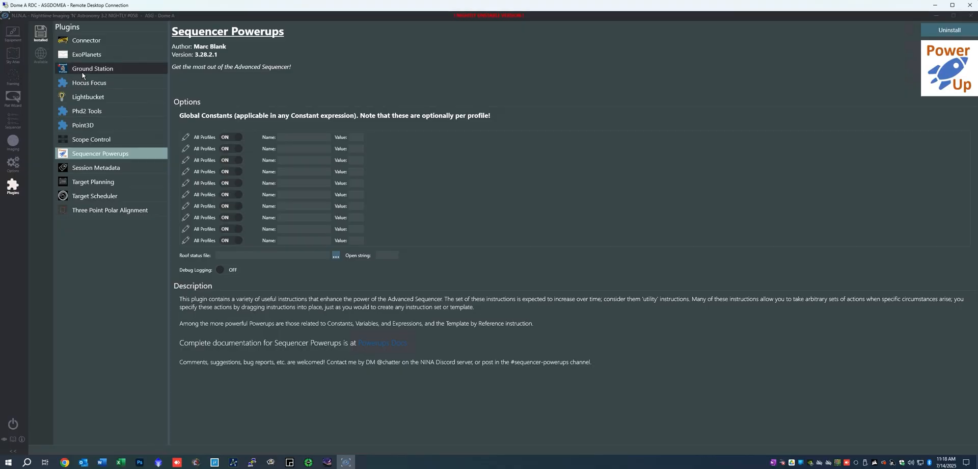
click(83, 43)
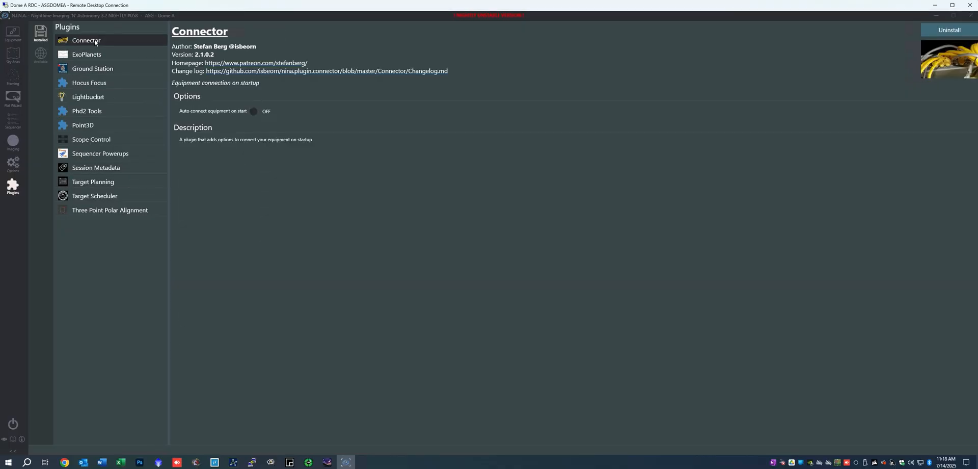
In the Dome A sequence, expand the daily_run == 0 condition down to the Sunset - Power On container's Once Safe block and review its instructions.
click(17, 122)
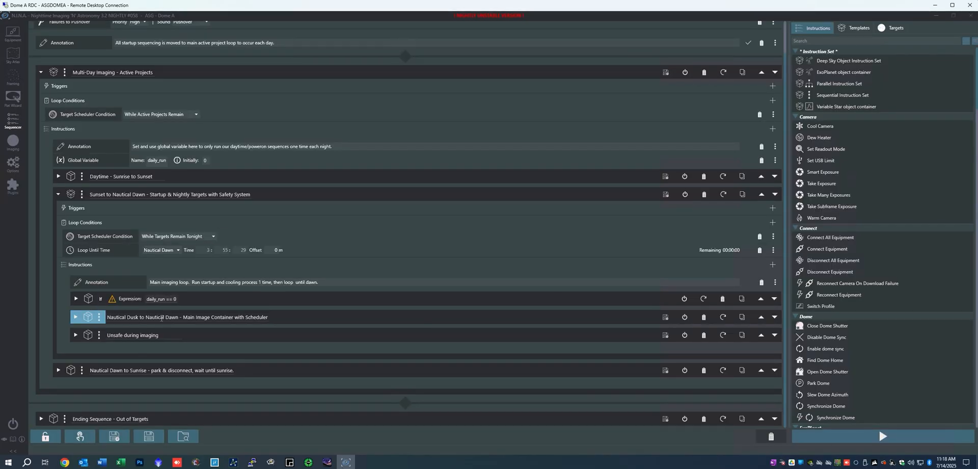
click(75, 298)
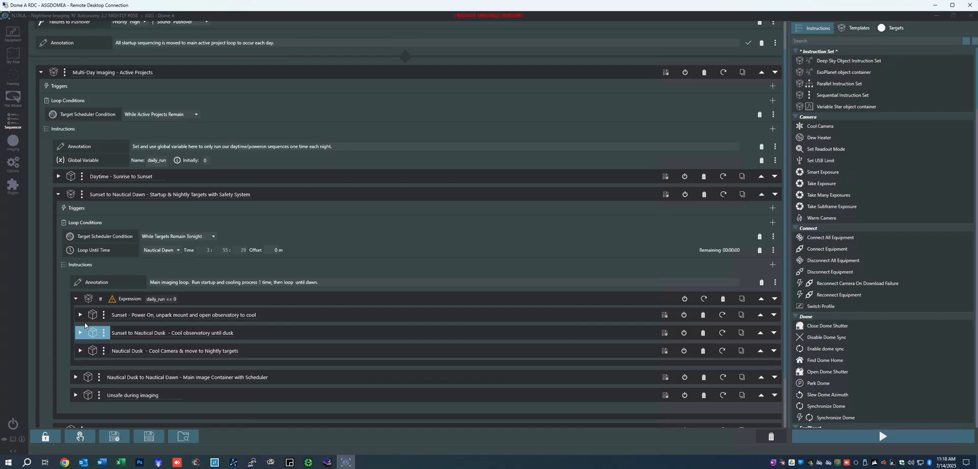
click(80, 314)
scroll(109, 324, down, 3)
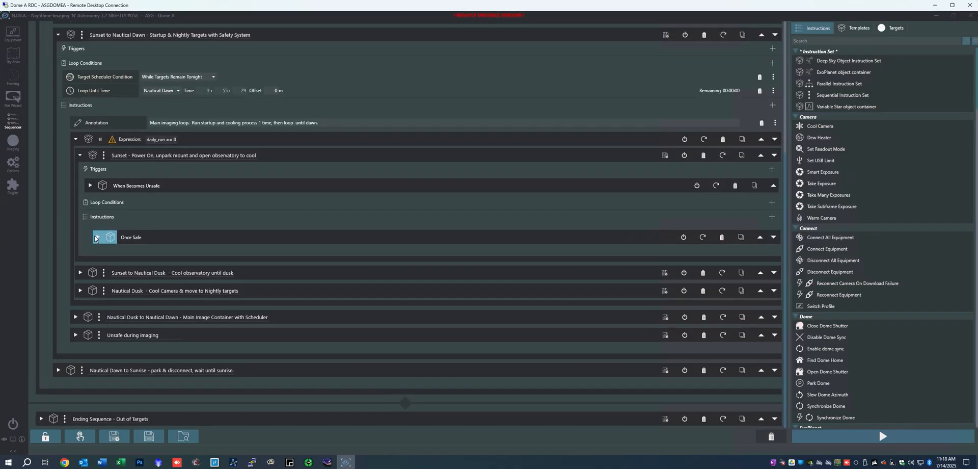
click(98, 238)
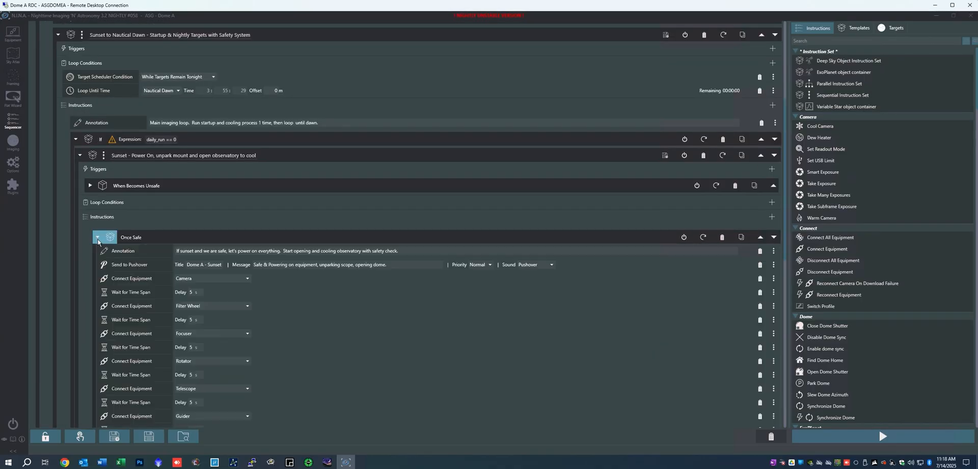
scroll(299, 275, down, 5)
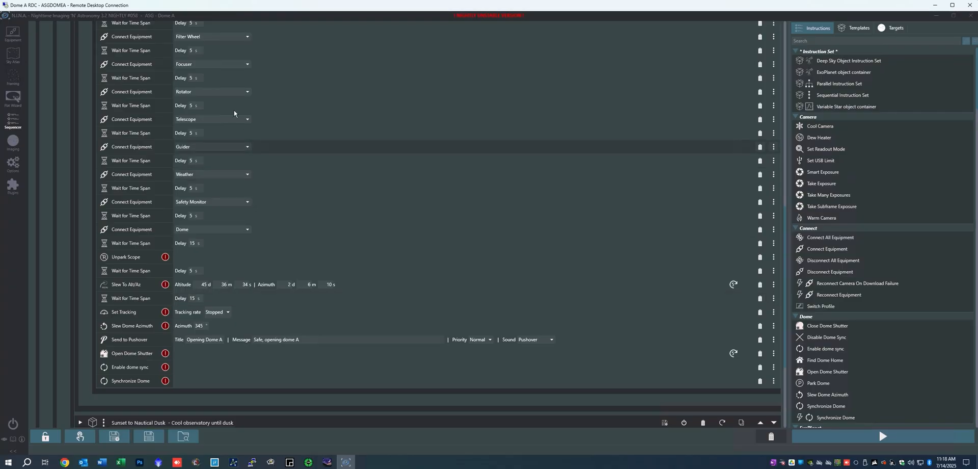
scroll(237, 113, up, 2)
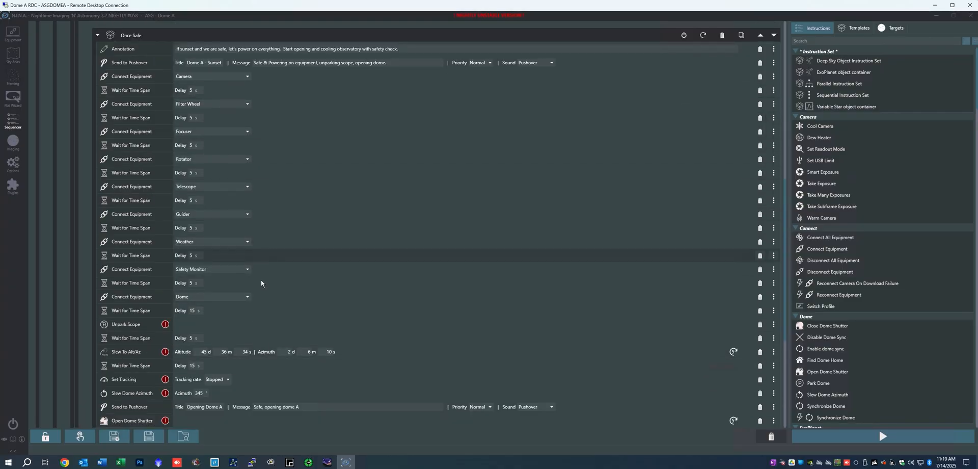
Collapse the Once Safe block and the Sunset - Power On, unpark mount and open observatory to cool container.
scroll(121, 288, up, 10)
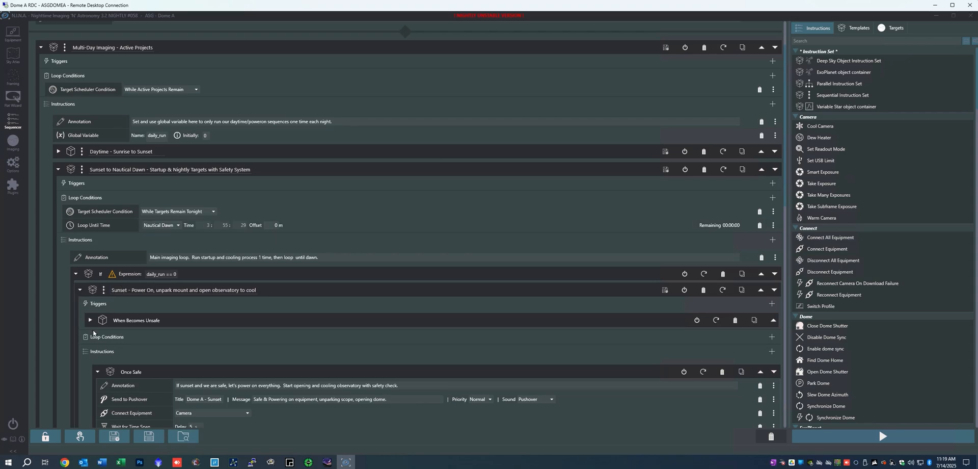
click(97, 371)
click(80, 290)
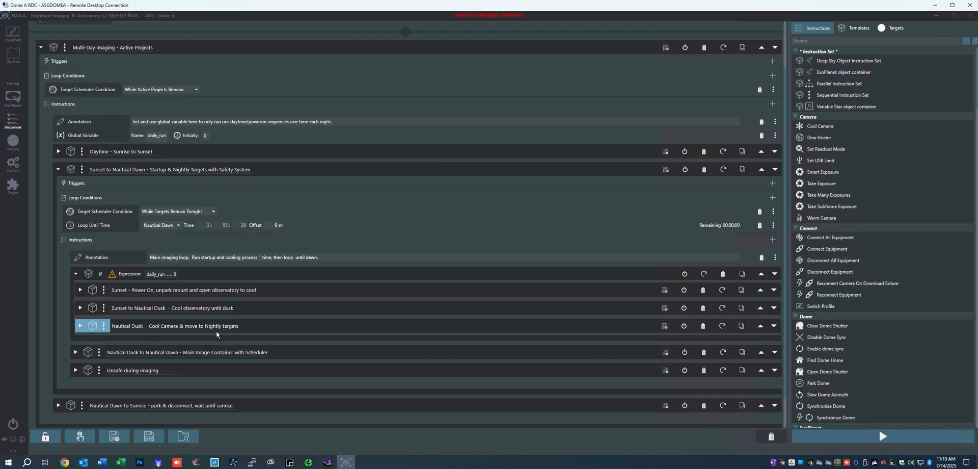
scroll(216, 333, down, 1)
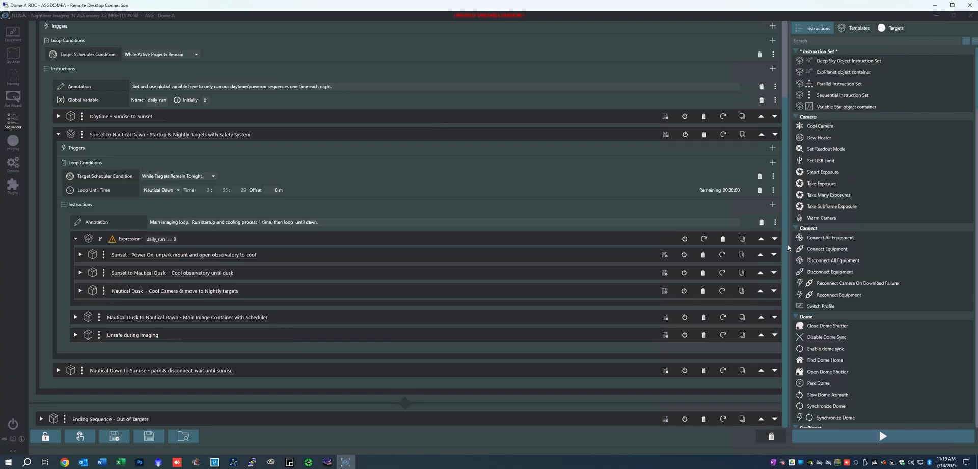
drag(783, 236, 782, 234)
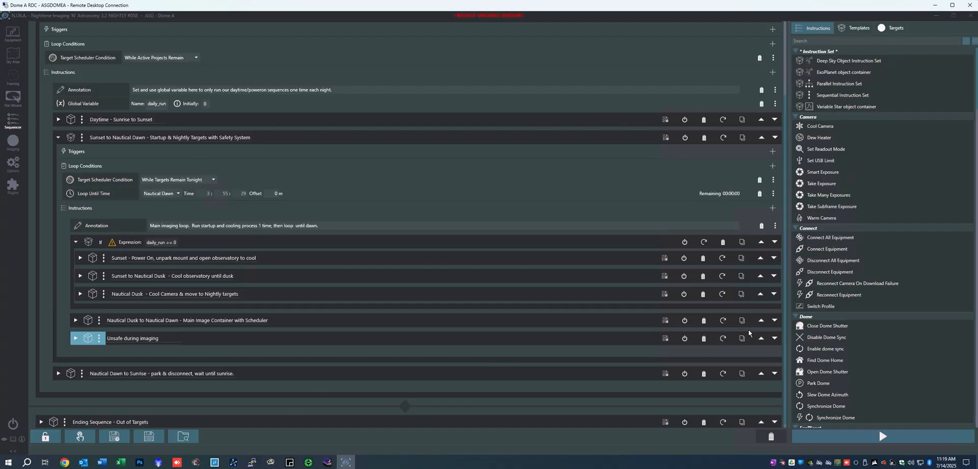
drag(785, 308, 789, 348)
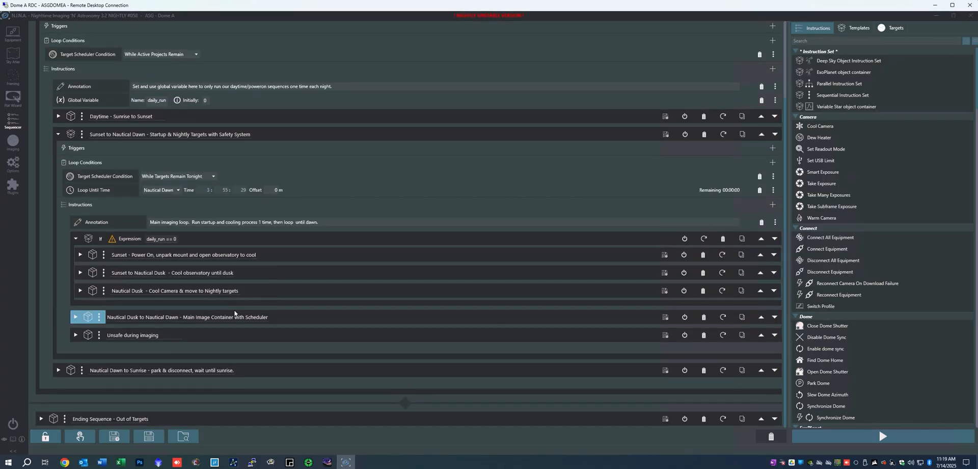